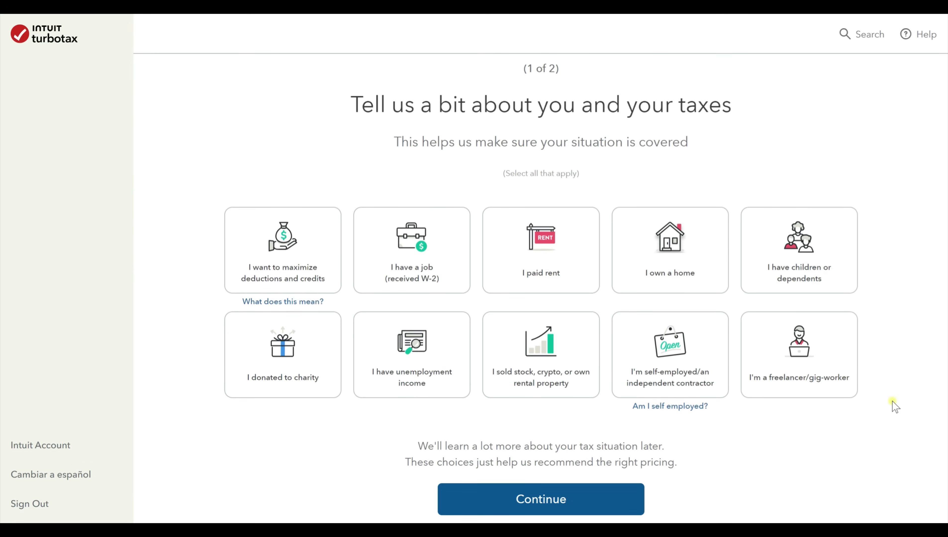
# Pick four situation cards (maximize deductions, W-2 job, paid rent, charity donations) and continue.
pyautogui.click(267, 246)
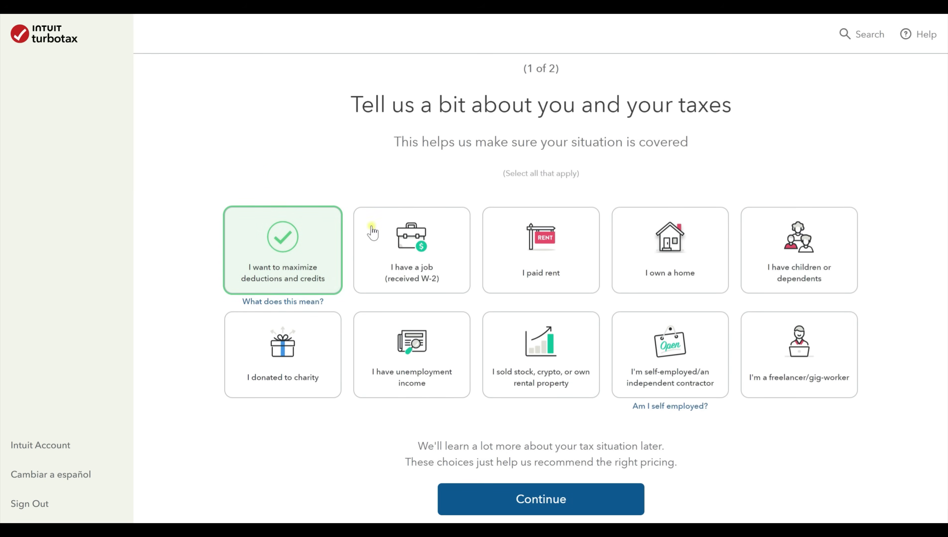
pyautogui.click(419, 268)
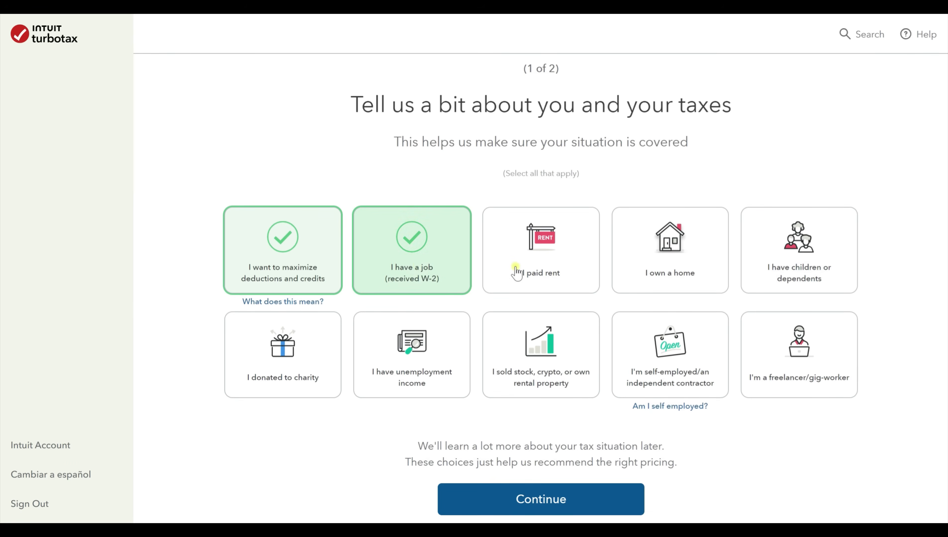
pyautogui.click(534, 268)
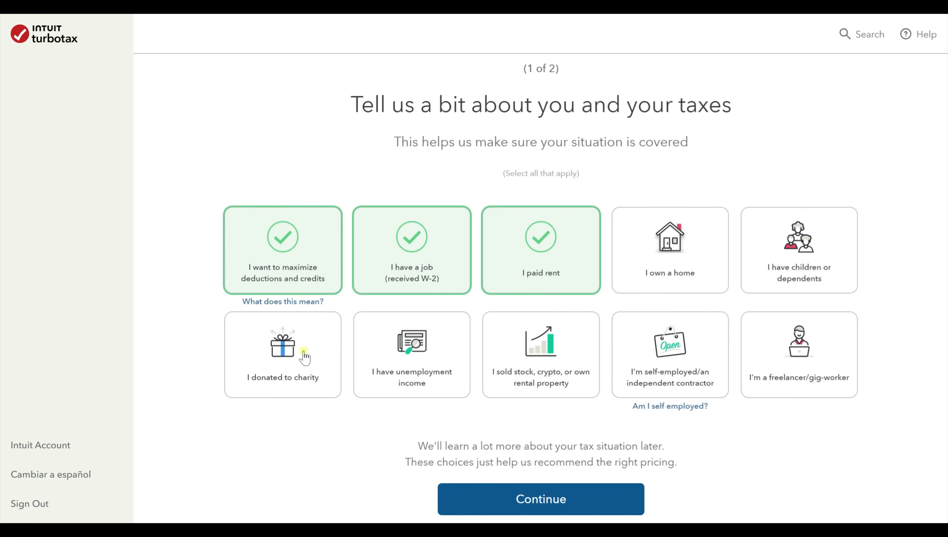
pyautogui.click(296, 342)
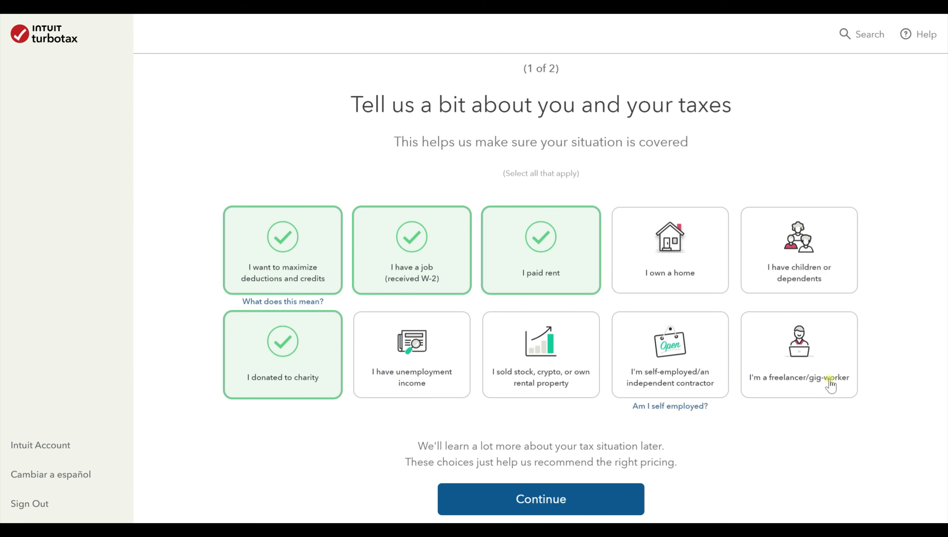
pyautogui.scroll(-2, 804, 380)
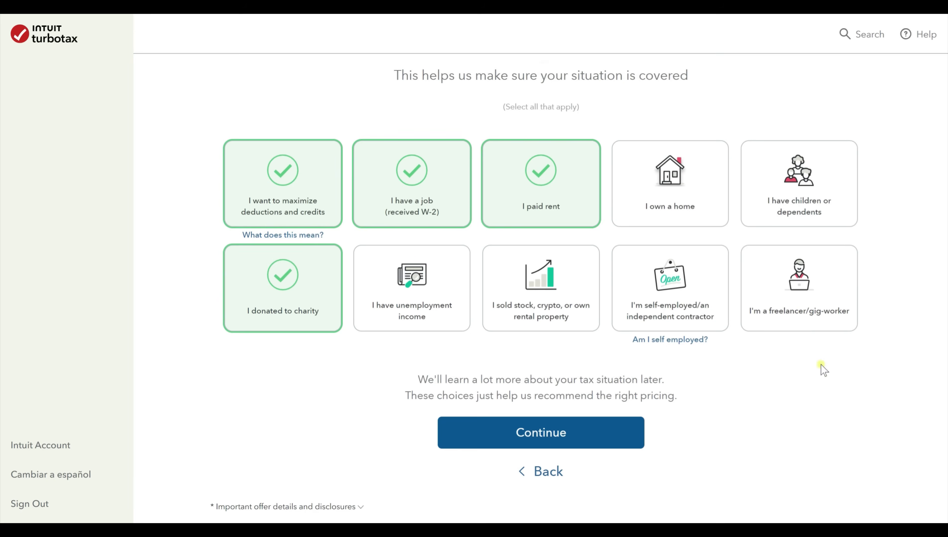
pyautogui.click(618, 439)
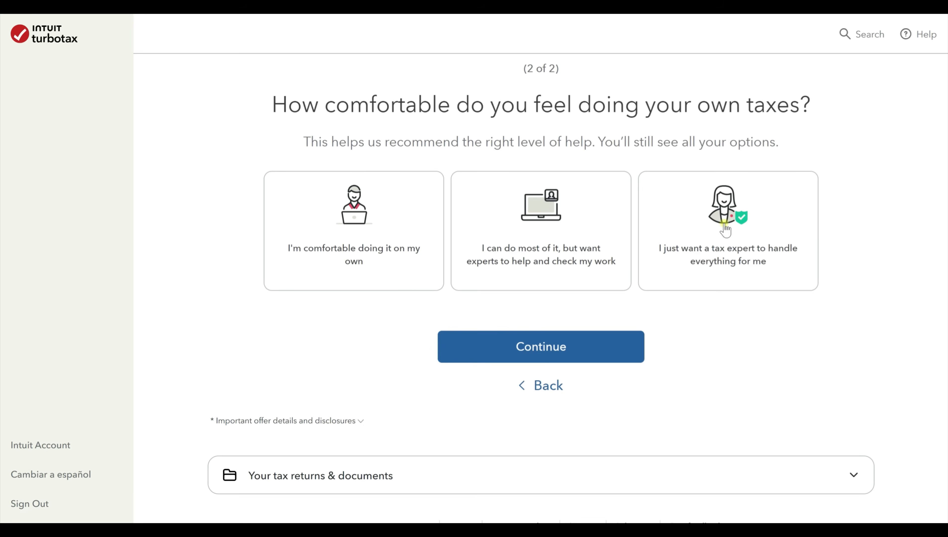
# Answer that you're comfortable doing your taxes on your own.
pyautogui.click(367, 236)
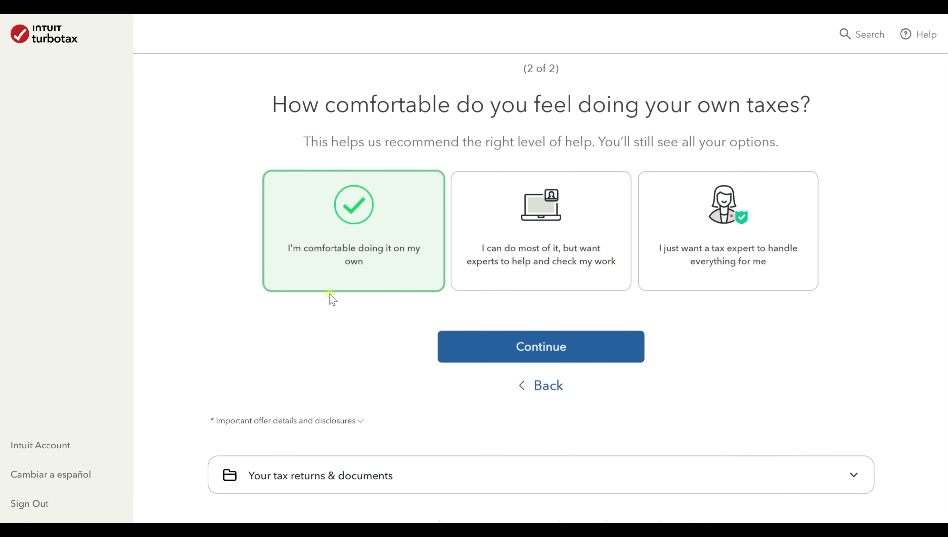
pyautogui.scroll(-2, 329, 294)
pyautogui.scroll(2, 329, 294)
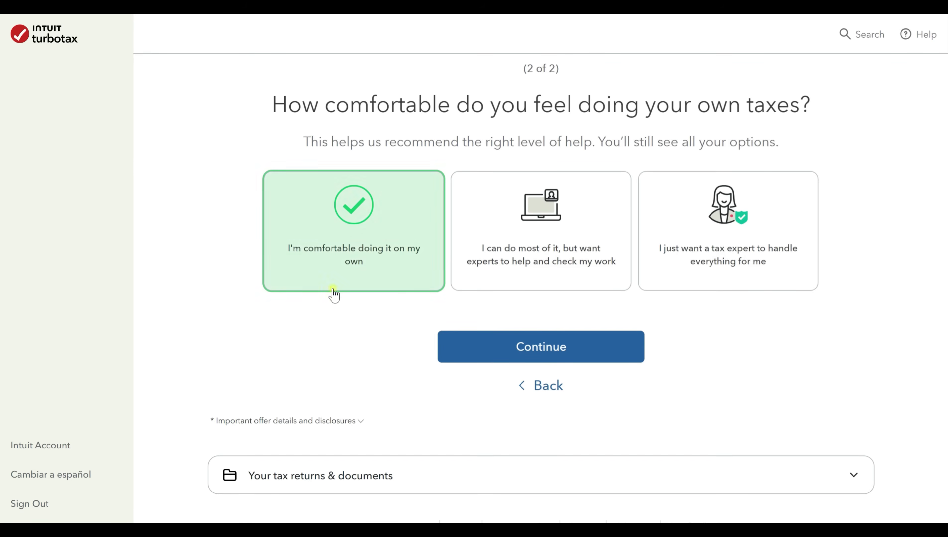
pyautogui.click(561, 349)
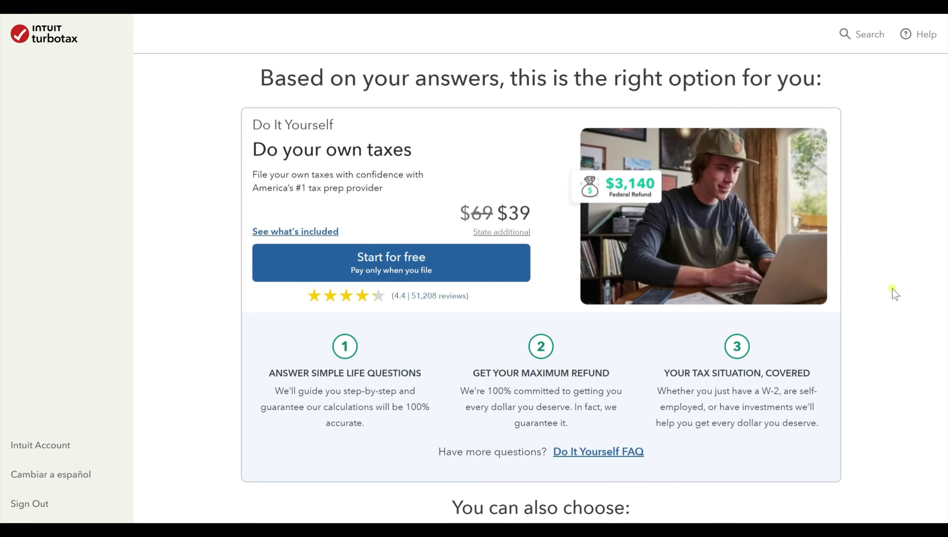
# Start the recommended Do It Yourself option for free.
pyautogui.click(428, 270)
pyautogui.scroll(-2, 526, 310)
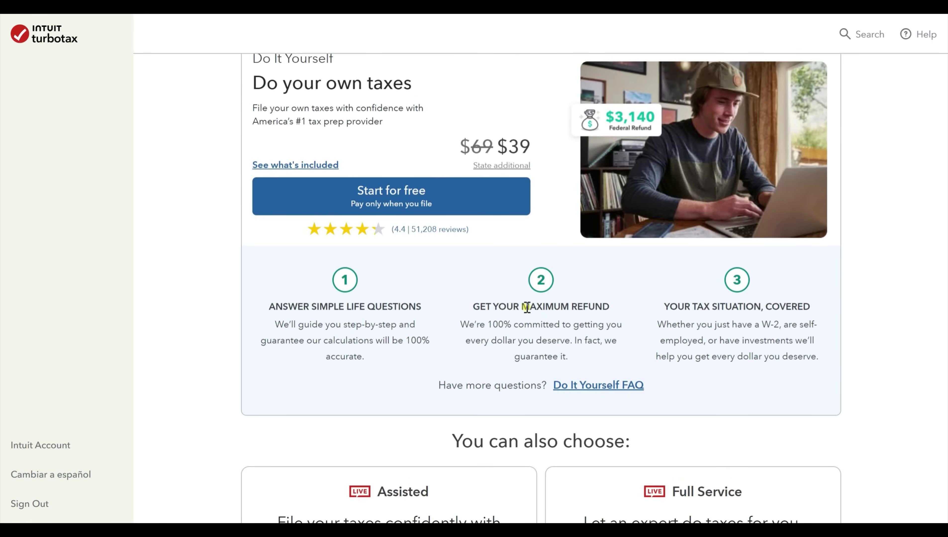
pyautogui.scroll(2, 526, 307)
pyautogui.click(430, 274)
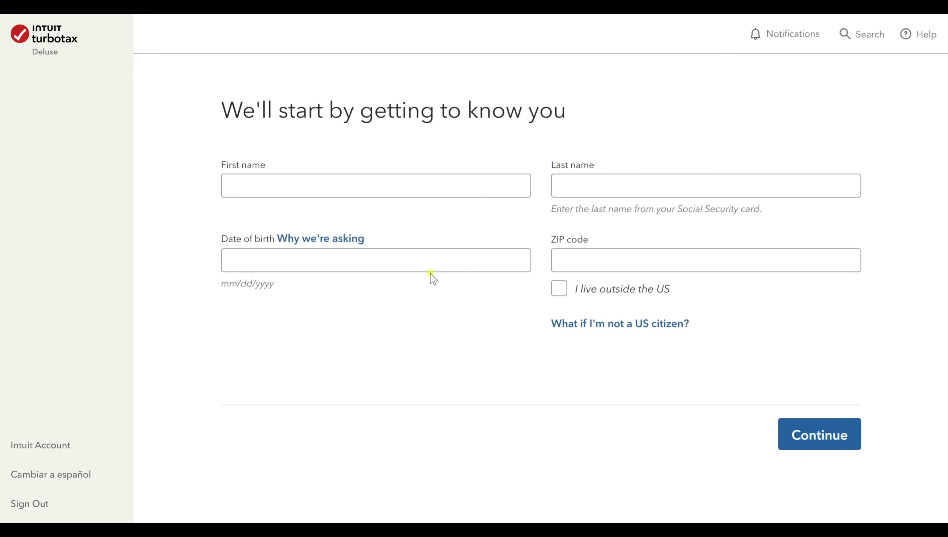
# Enter the filer's first name, last name and date of birth.
pyautogui.click(440, 264)
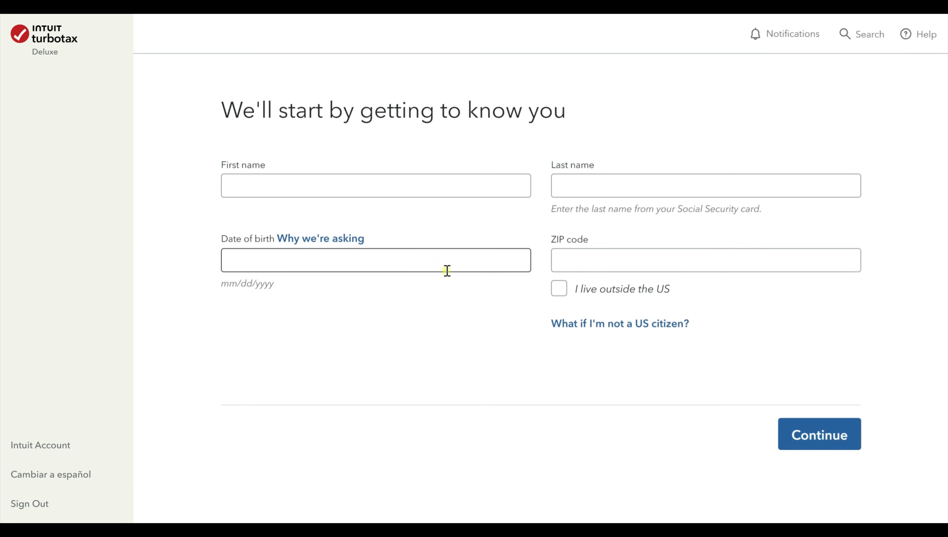
pyautogui.click(443, 294)
pyautogui.click(466, 182)
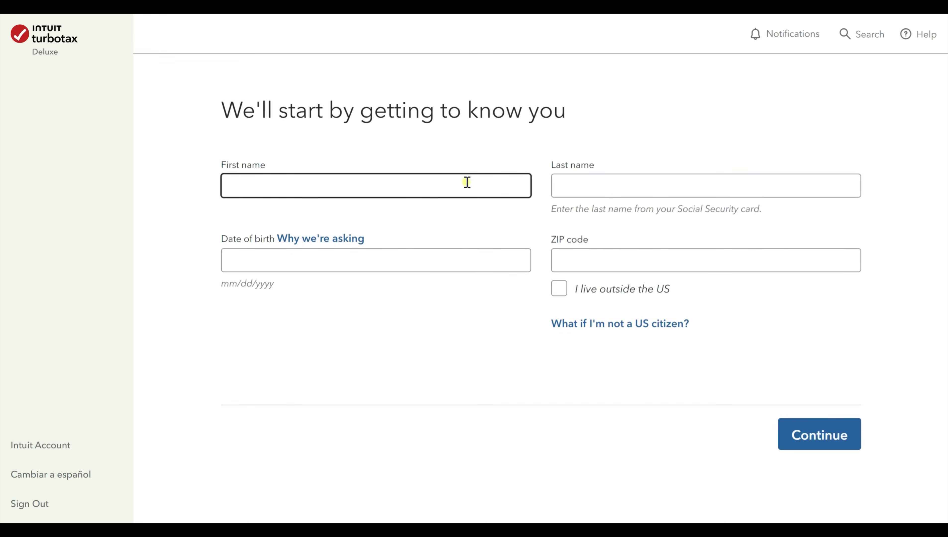
pyautogui.write('Becca')
pyautogui.press('Tab')
pyautogui.write('Testing')
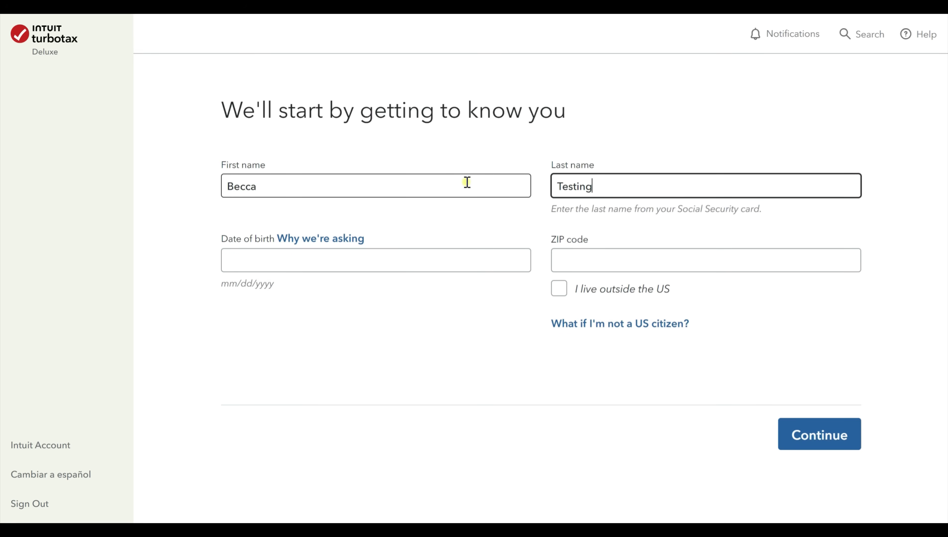
pyautogui.press('Tab')
pyautogui.press('Tab')
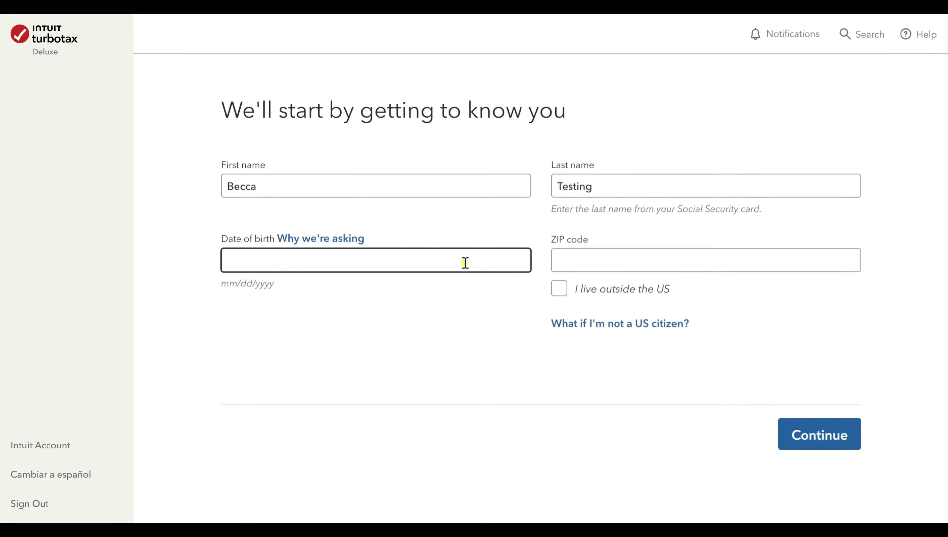
pyautogui.write('08/04/1980')
# Enter the ZIP code and submit the personal details.
pyautogui.click(630, 257)
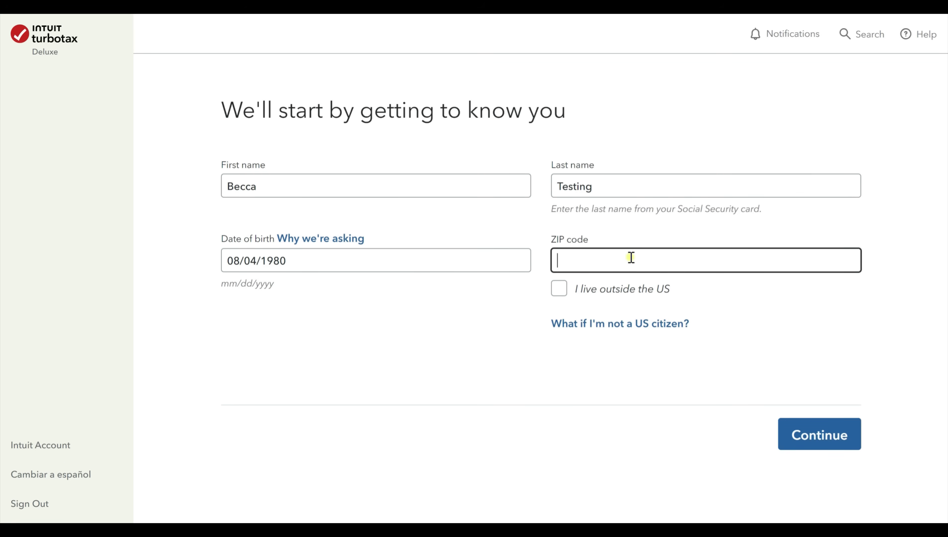
pyautogui.write('55113')
pyautogui.click(818, 443)
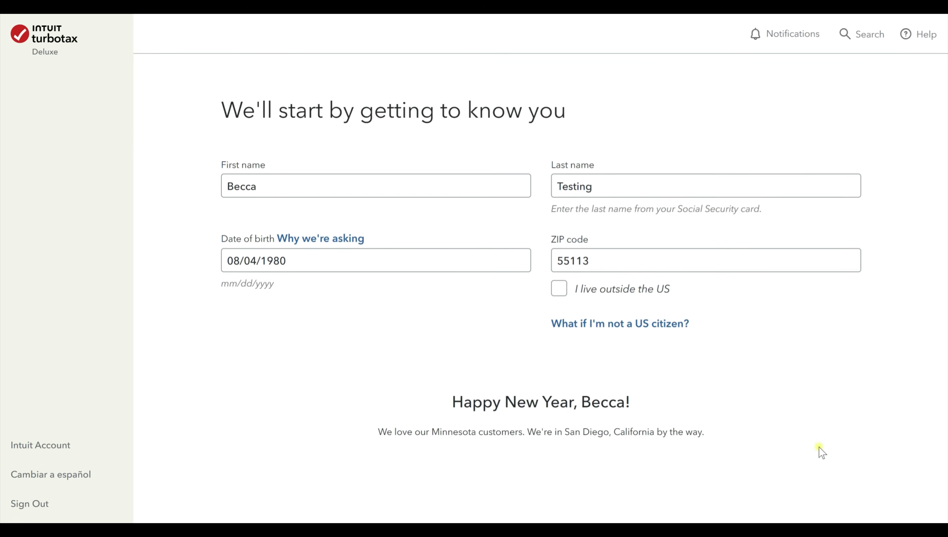
pyautogui.scroll(-4, 715, 389)
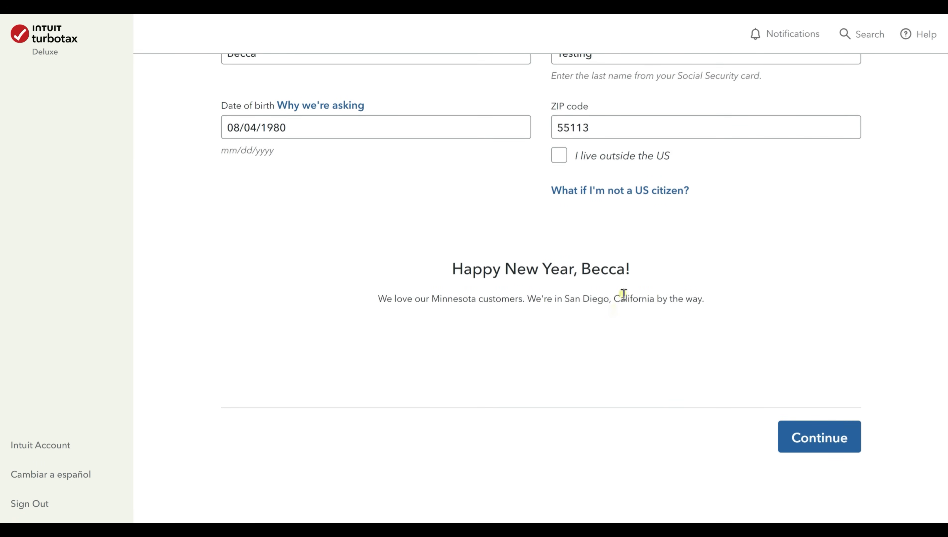
pyautogui.scroll(4, 632, 350)
pyautogui.scroll(-4, 634, 350)
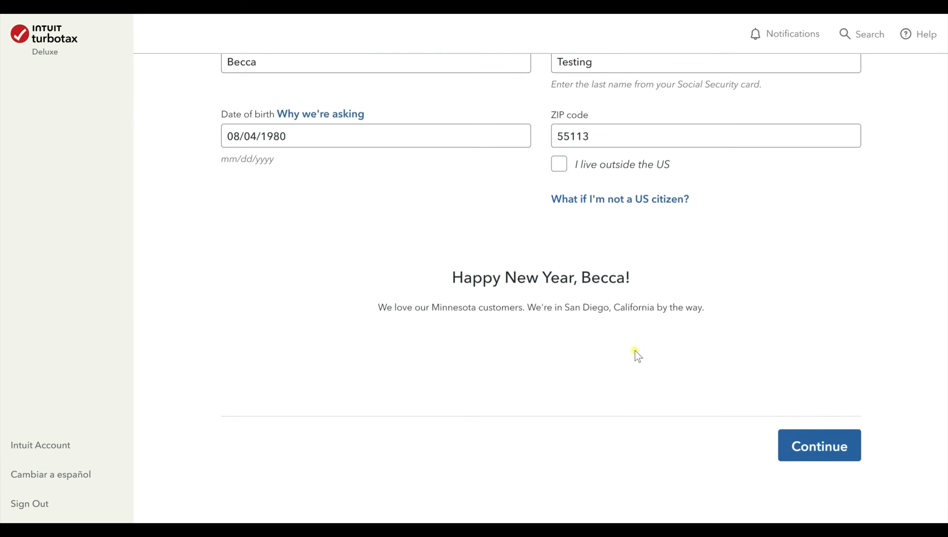
pyautogui.click(854, 438)
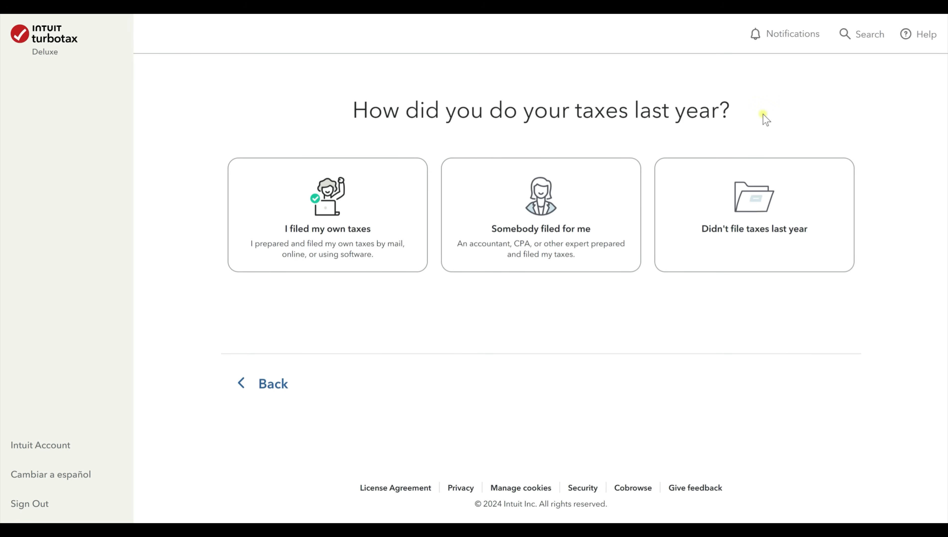
# Answer 'I filed my own taxes' for last year and skip uploading last year's return.
pyautogui.click(338, 248)
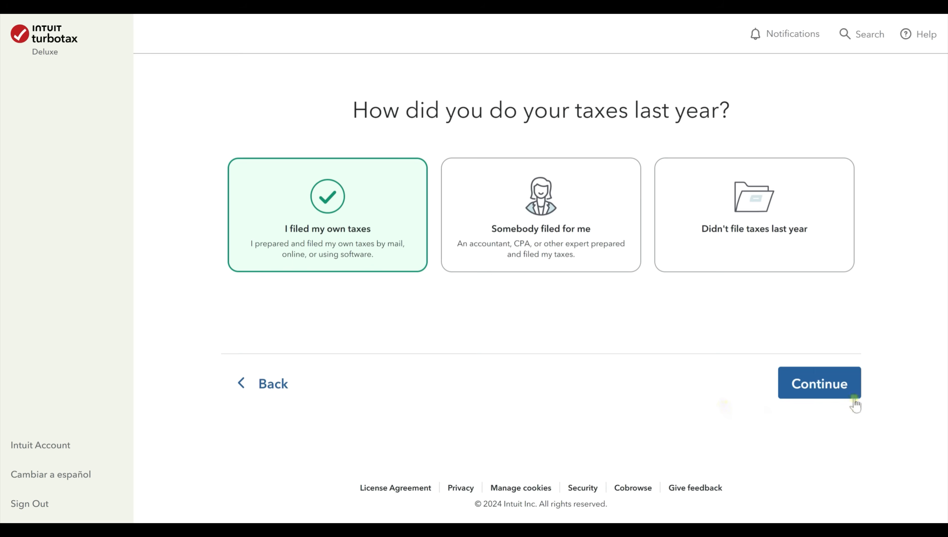
pyautogui.click(836, 391)
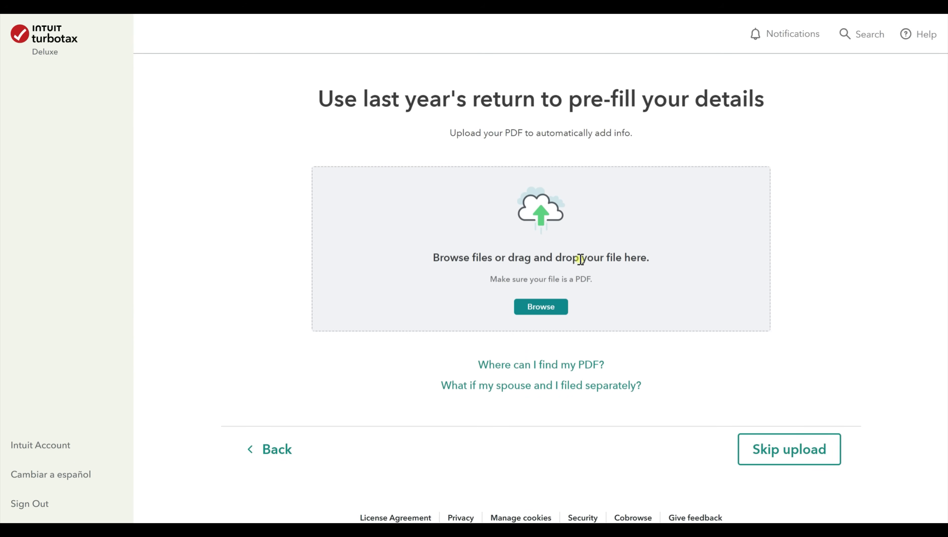
pyautogui.click(758, 444)
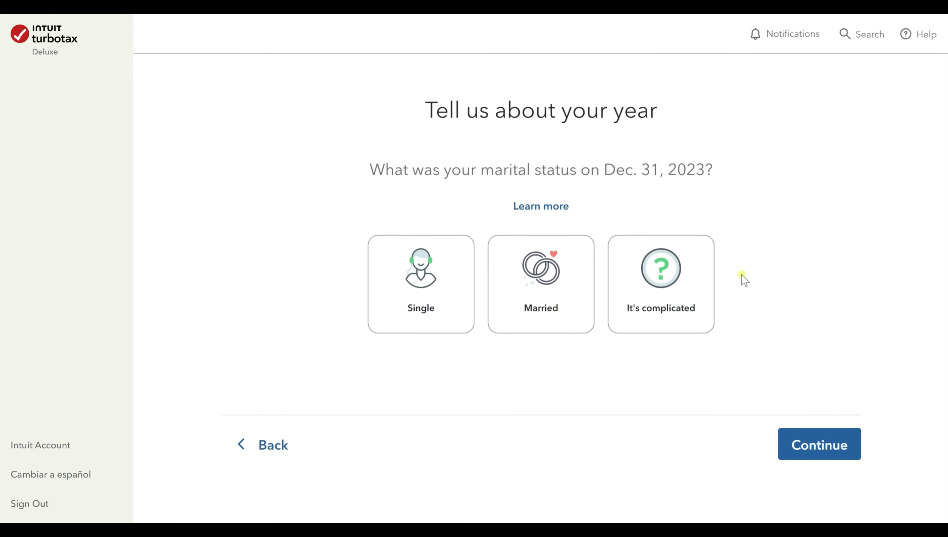
# Set marital status to Single, add bank account interest (1099-INT), and submit the situations checklist.
pyautogui.click(446, 273)
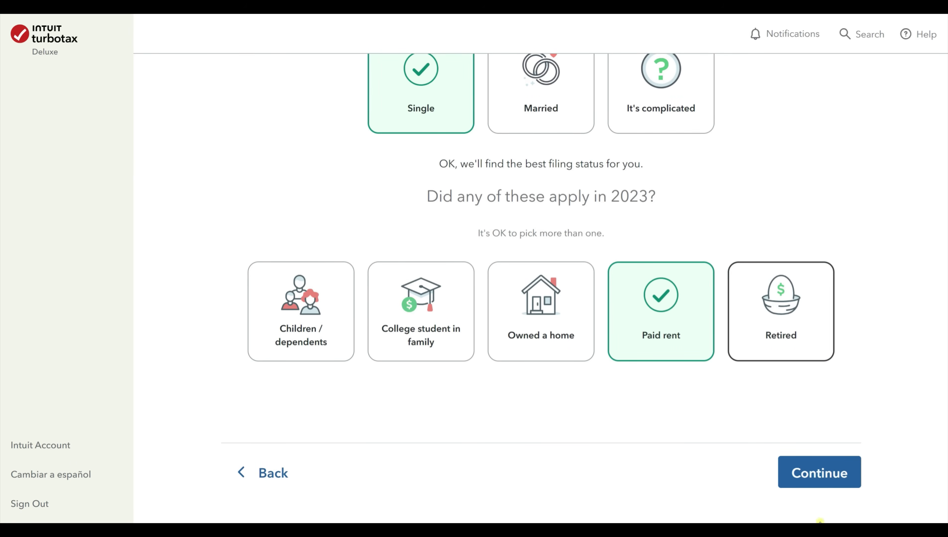
pyautogui.click(831, 474)
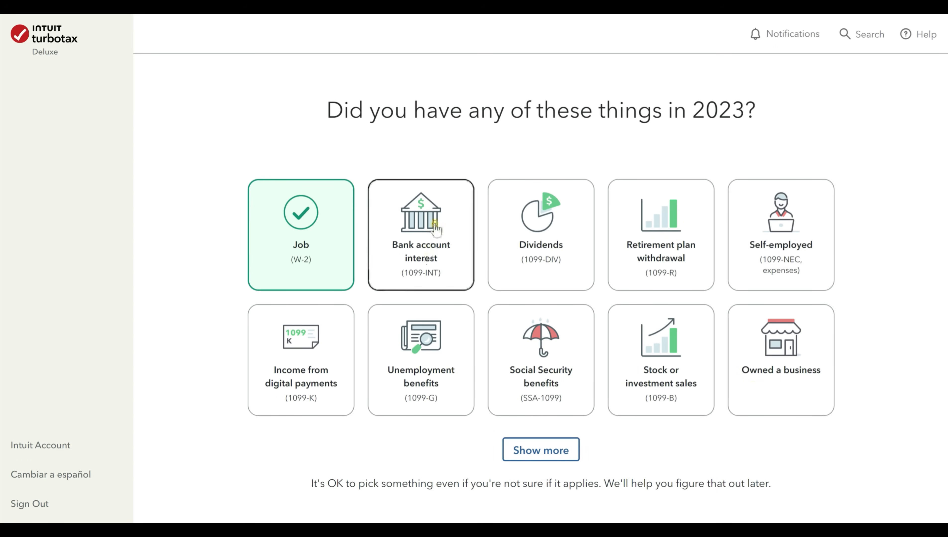
pyautogui.click(432, 263)
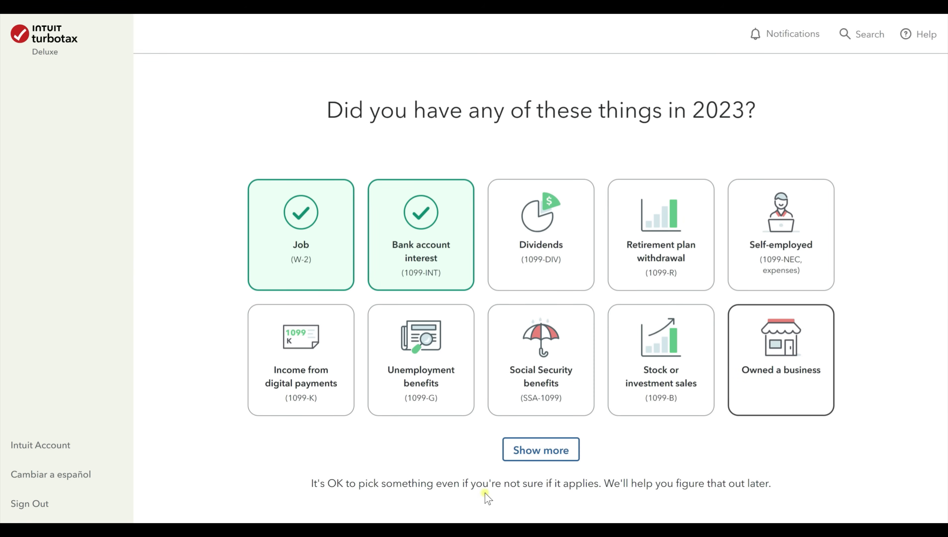
pyautogui.click(533, 457)
pyautogui.scroll(-5, 428, 417)
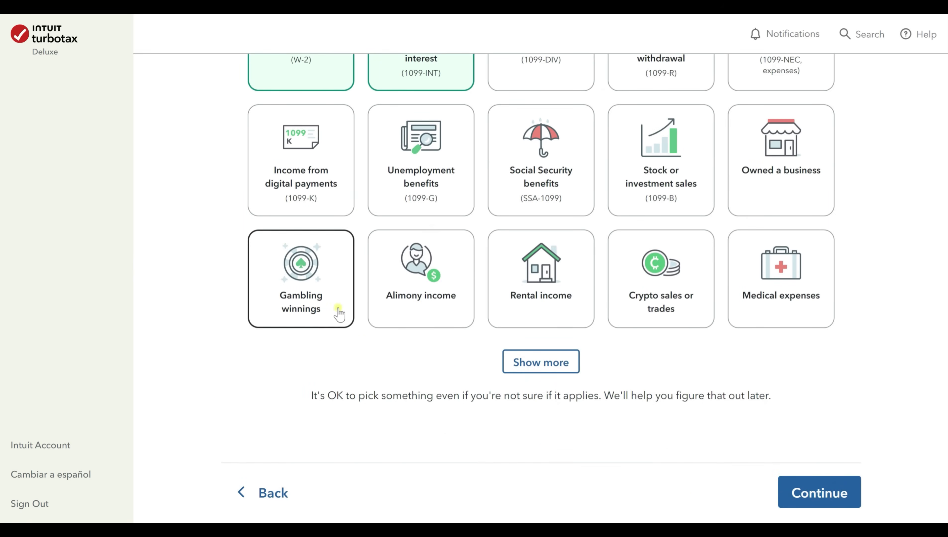
pyautogui.click(533, 372)
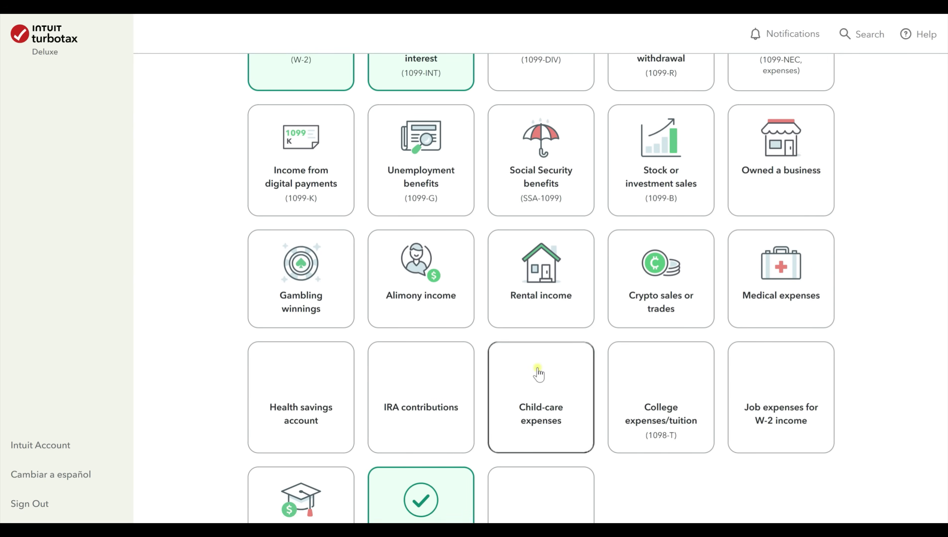
pyautogui.scroll(-2, 541, 376)
pyautogui.scroll(-2, 706, 415)
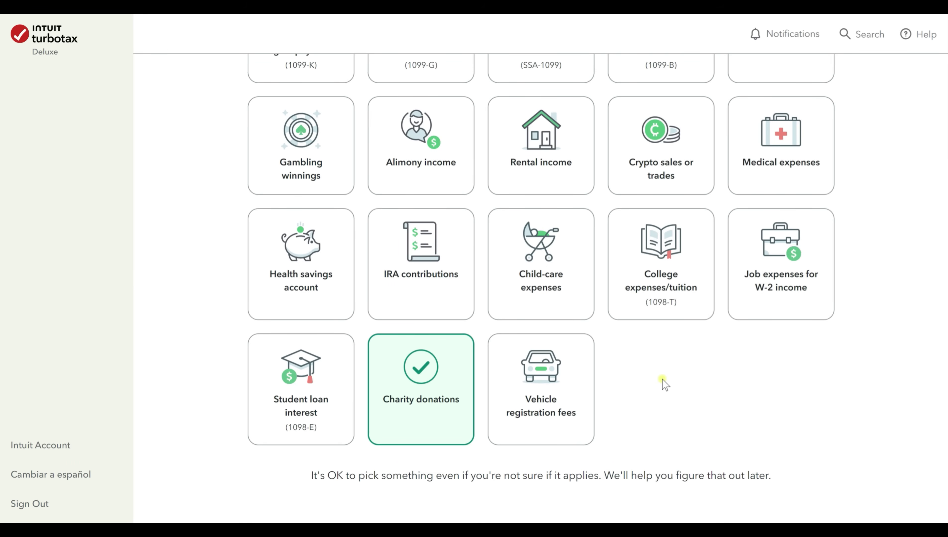
pyautogui.scroll(5, 663, 383)
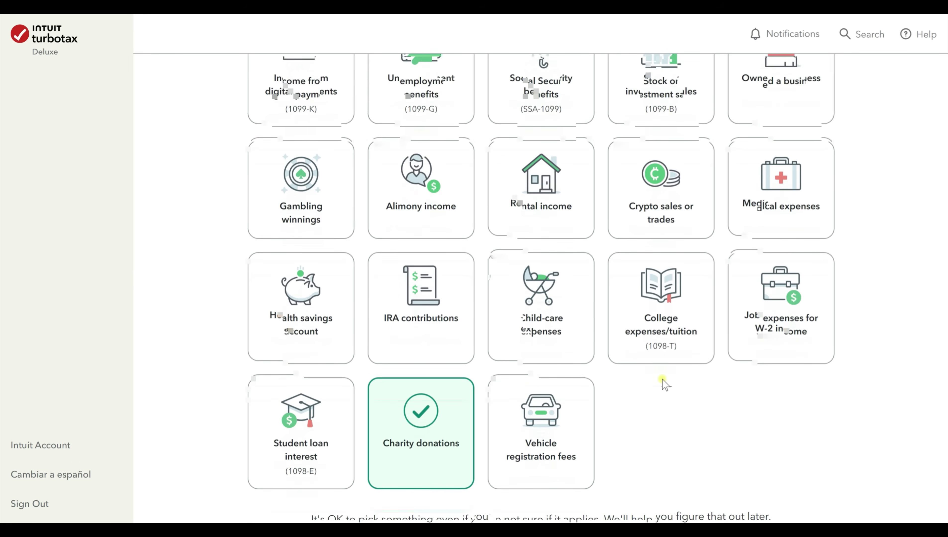
pyautogui.scroll(-8, 663, 384)
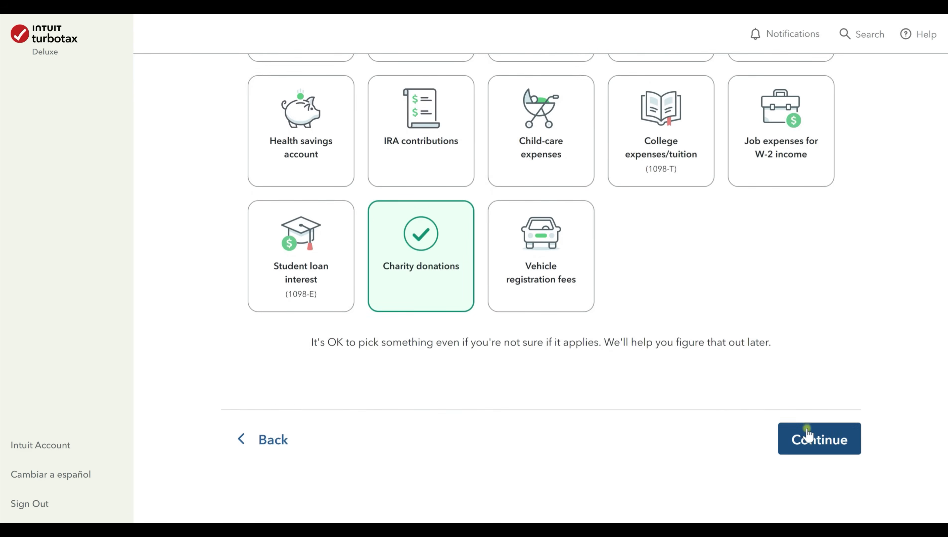
pyautogui.click(806, 433)
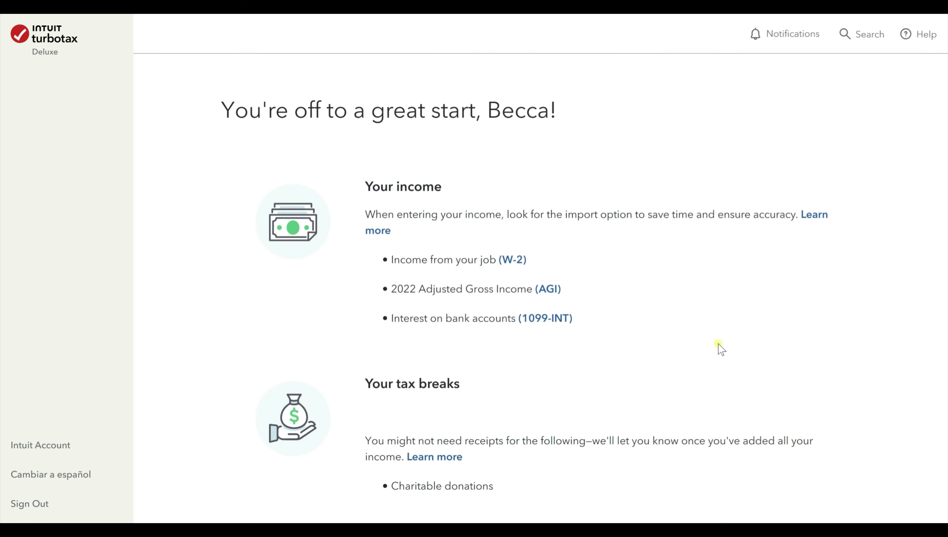
# Accept the getting-started summary with 'Great, keep going'.
pyautogui.scroll(-2, 720, 349)
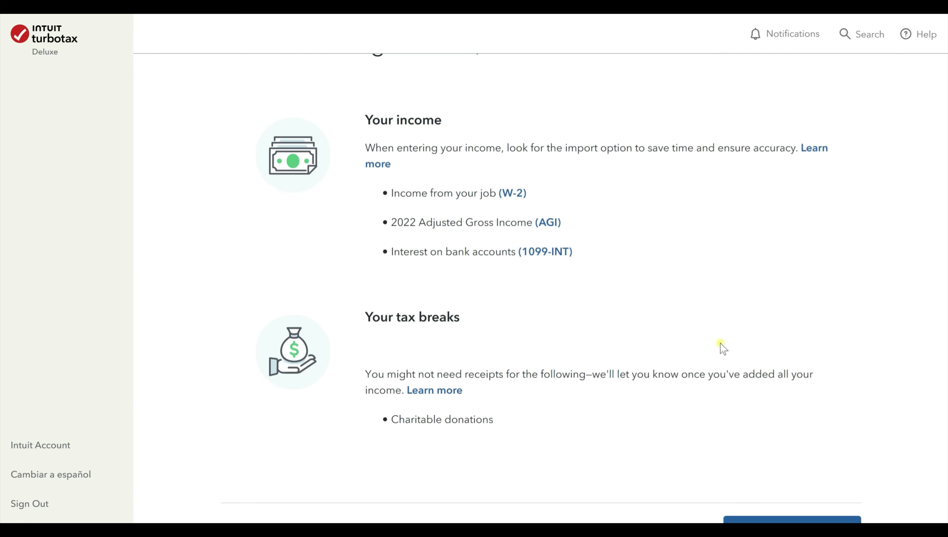
pyautogui.scroll(-4, 541, 303)
pyautogui.scroll(6, 534, 303)
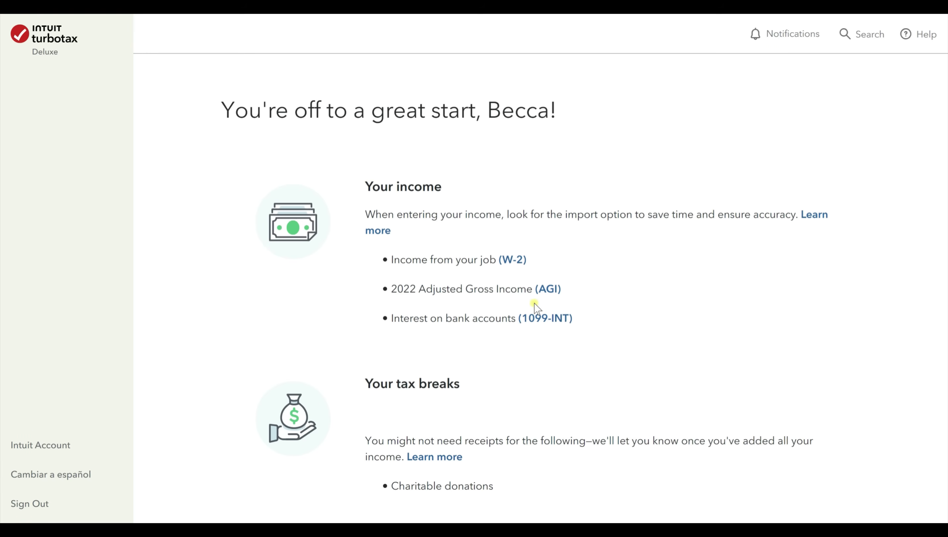
pyautogui.scroll(-4, 707, 303)
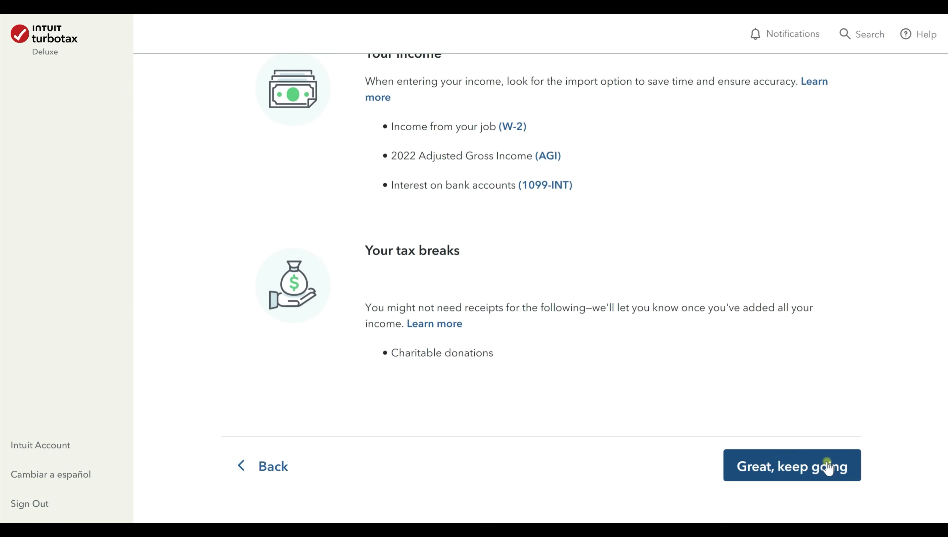
pyautogui.click(827, 468)
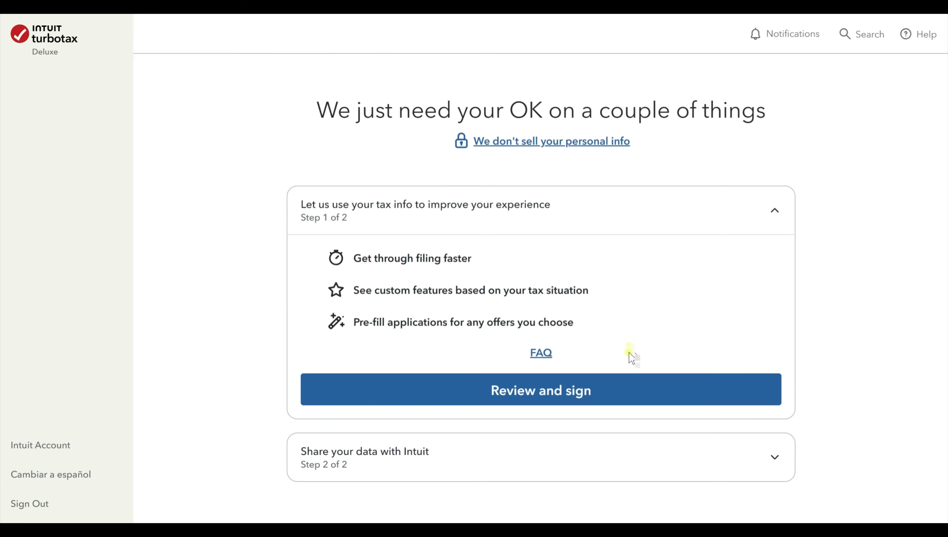
# Review both data-sharing consent steps and skip them for now.
pyautogui.scroll(-2, 627, 355)
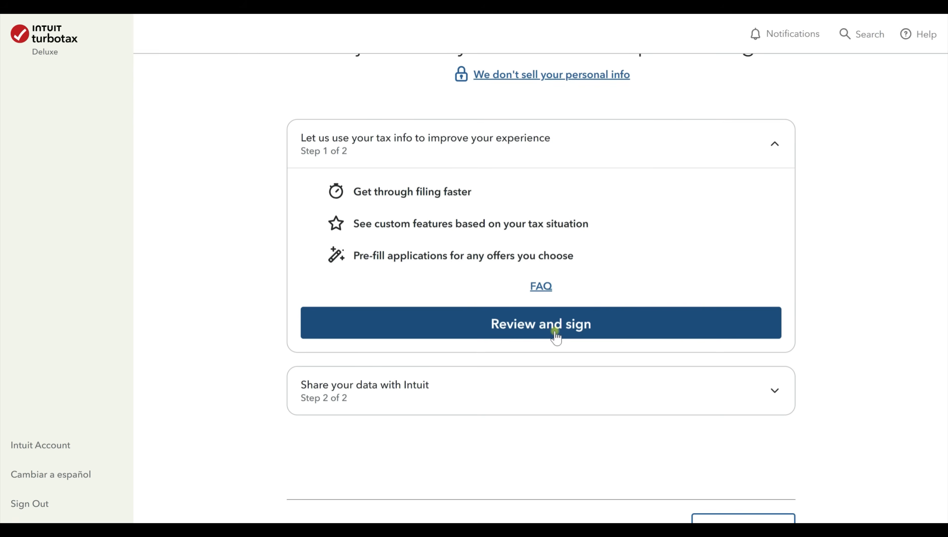
pyautogui.scroll(-2, 555, 335)
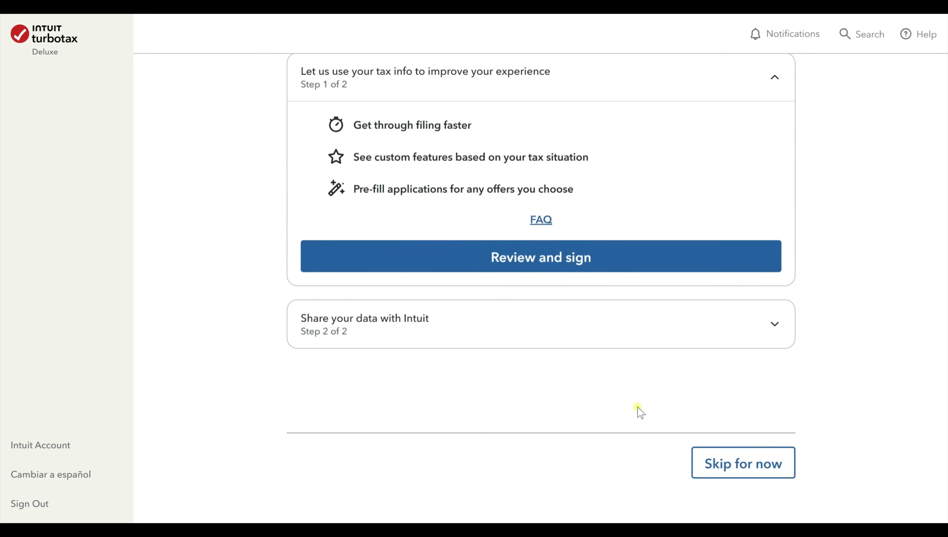
pyautogui.click(773, 325)
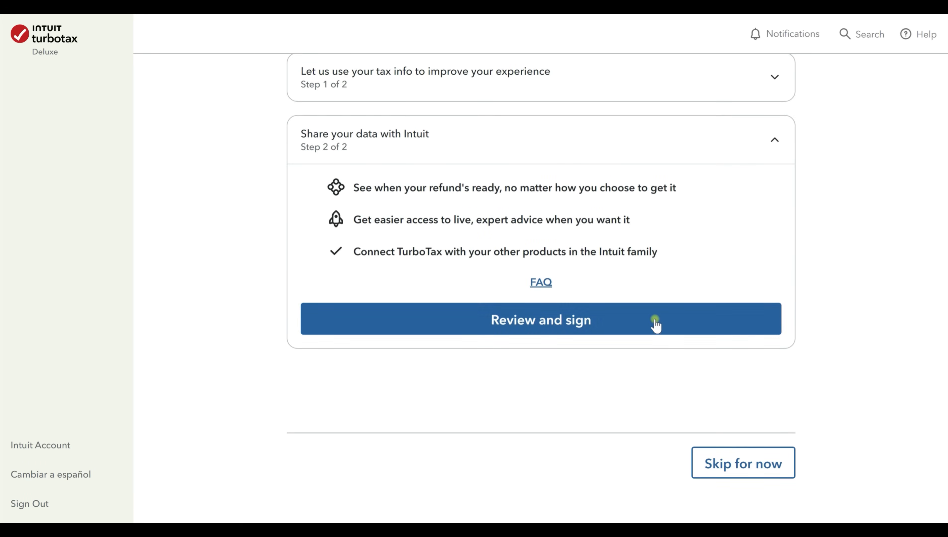
pyautogui.scroll(2, 673, 342)
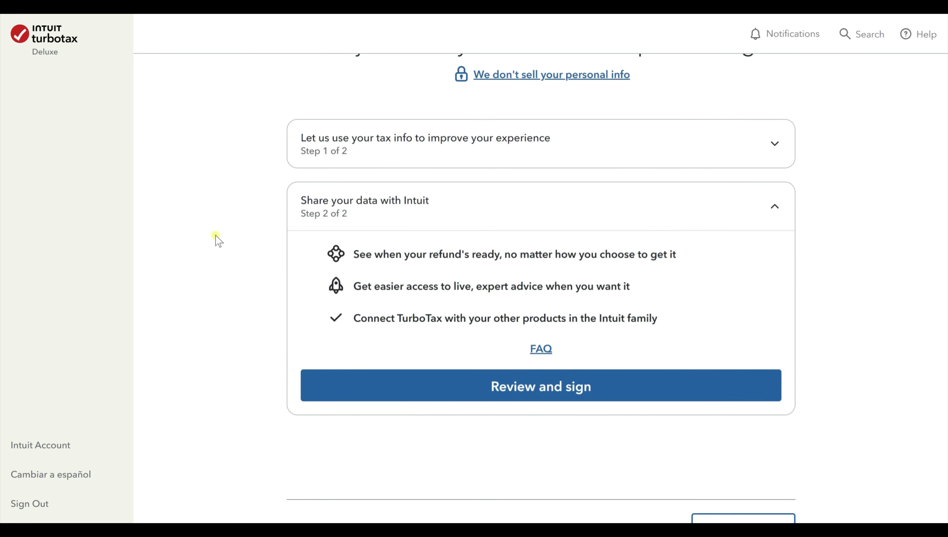
pyautogui.scroll(-2, 217, 235)
pyautogui.scroll(2, 217, 236)
pyautogui.click(773, 146)
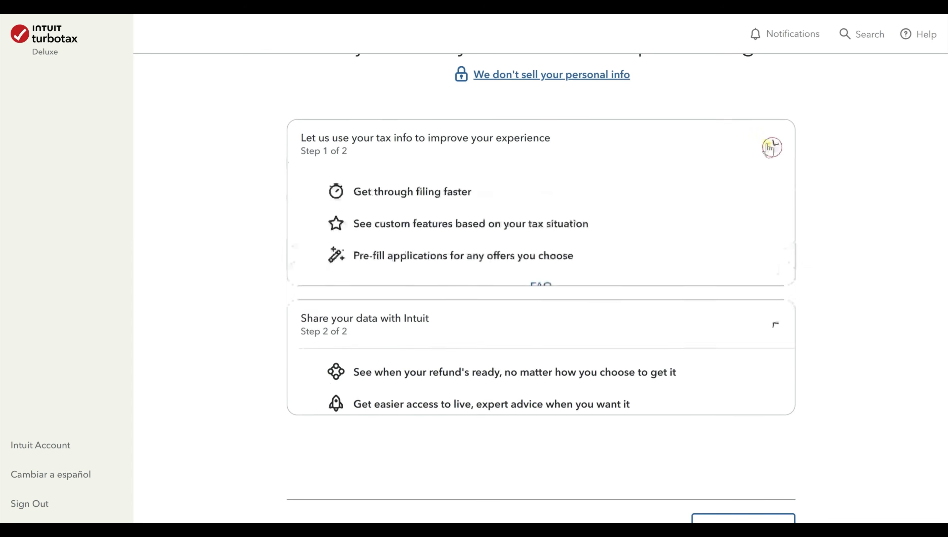
pyautogui.click(777, 404)
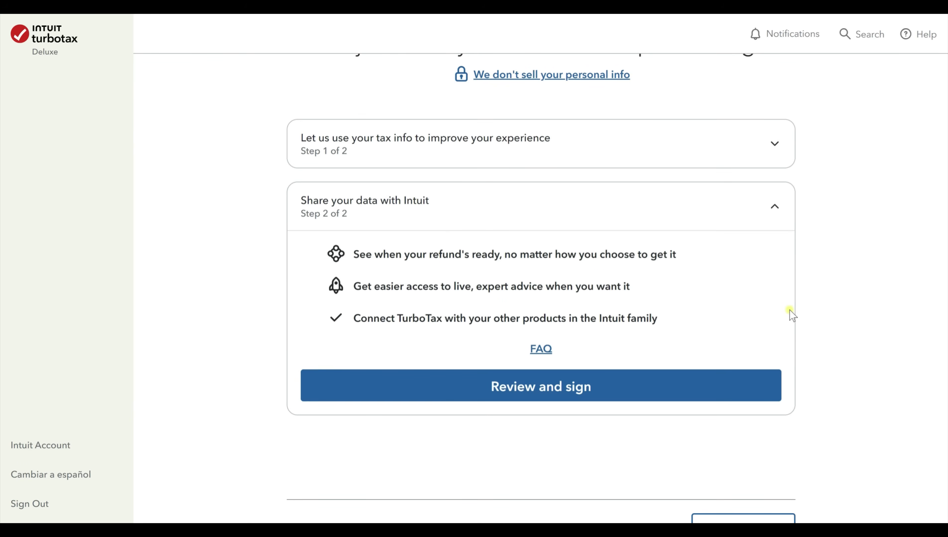
pyautogui.scroll(-2, 787, 315)
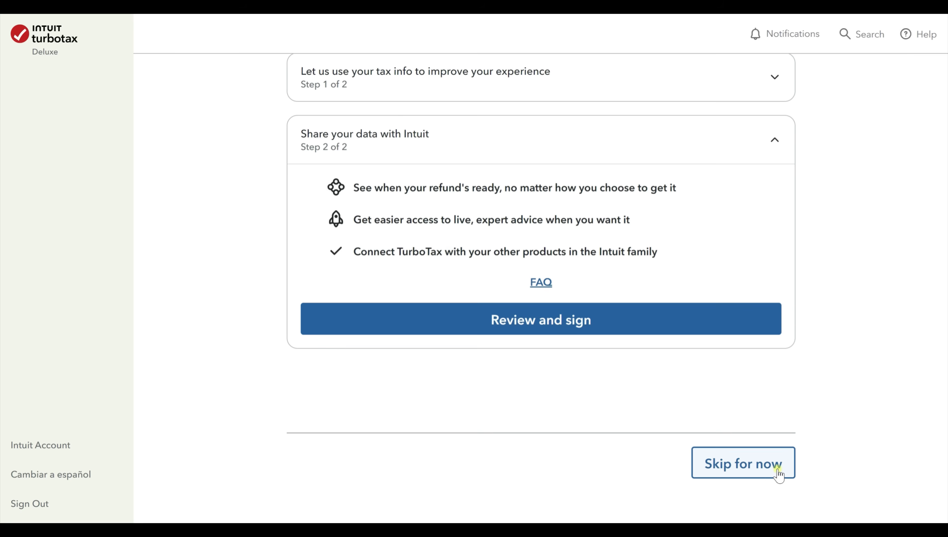
pyautogui.click(753, 465)
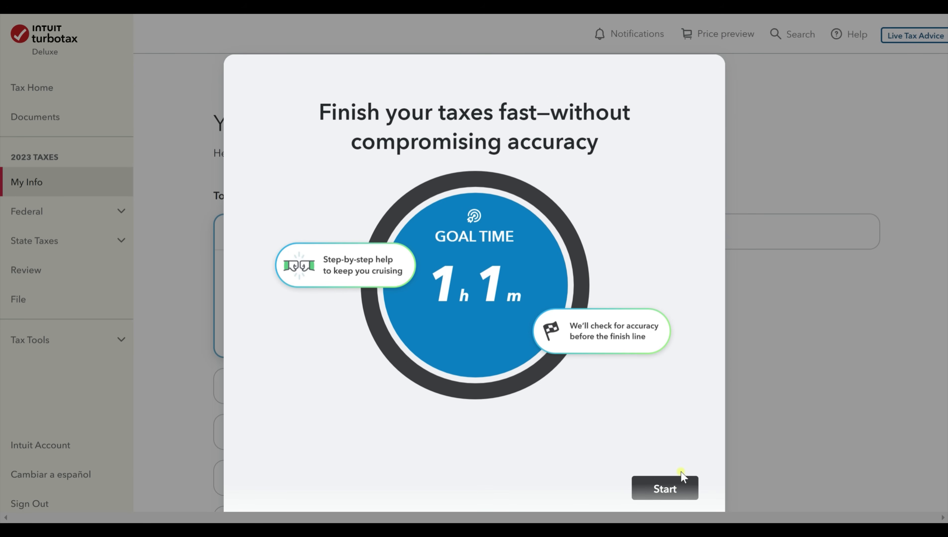
# Start RaceMode with the 1h 01m goal time.
pyautogui.scroll(-2, 682, 476)
pyautogui.scroll(2, 675, 445)
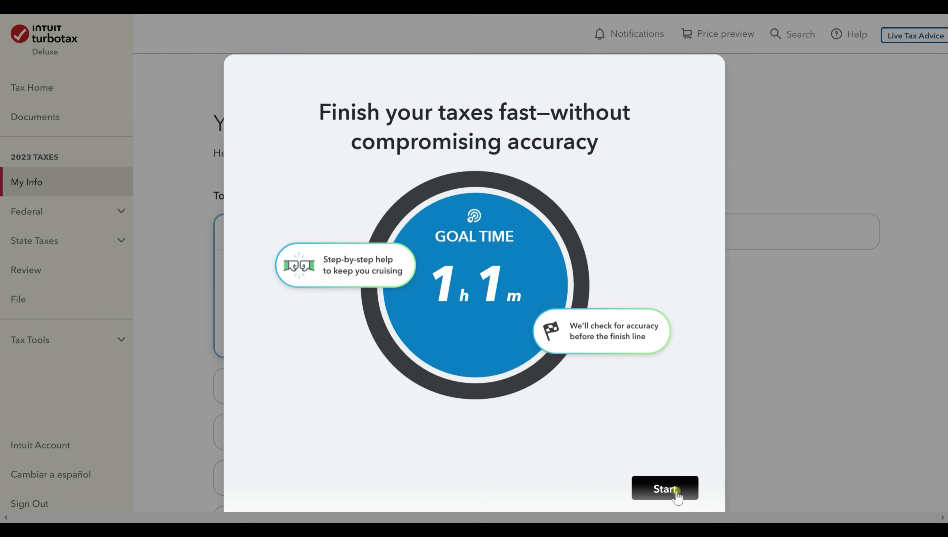
pyautogui.click(675, 490)
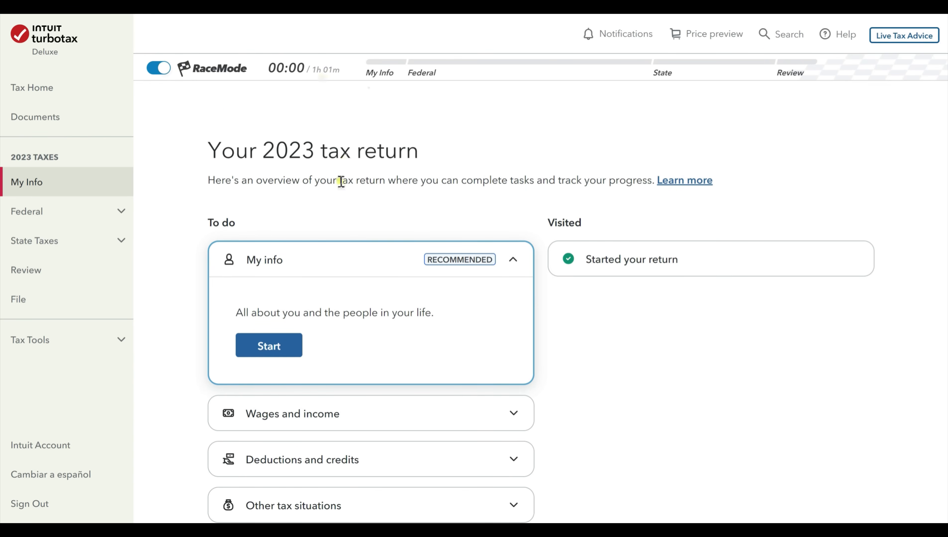
# Scroll through the Your 2023 tax return overview.
pyautogui.scroll(-5, 321, 339)
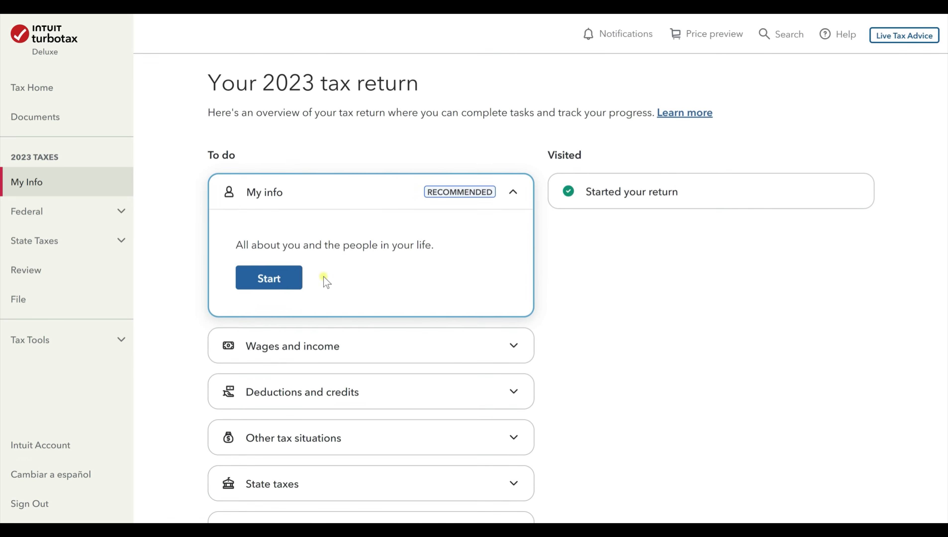
pyautogui.scroll(-1, 344, 395)
pyautogui.scroll(6, 349, 372)
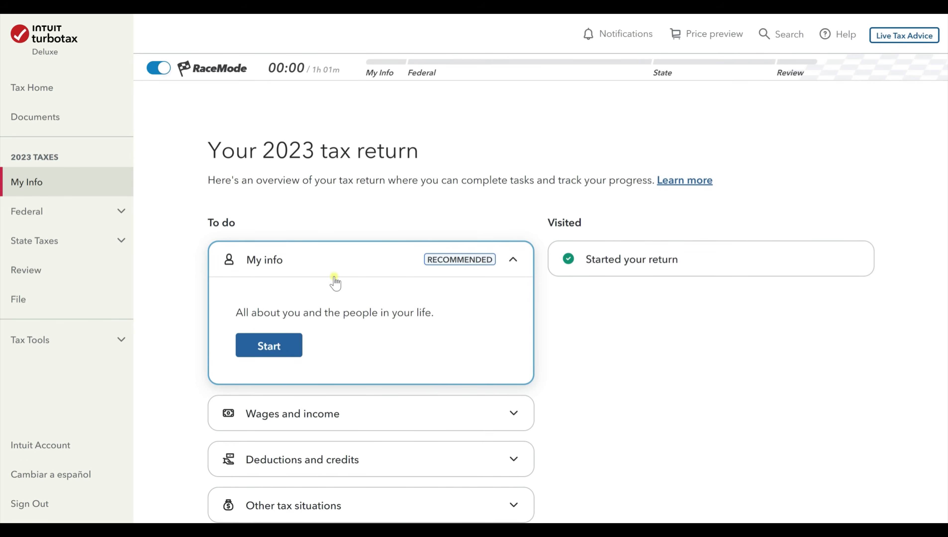
pyautogui.scroll(-4, 334, 281)
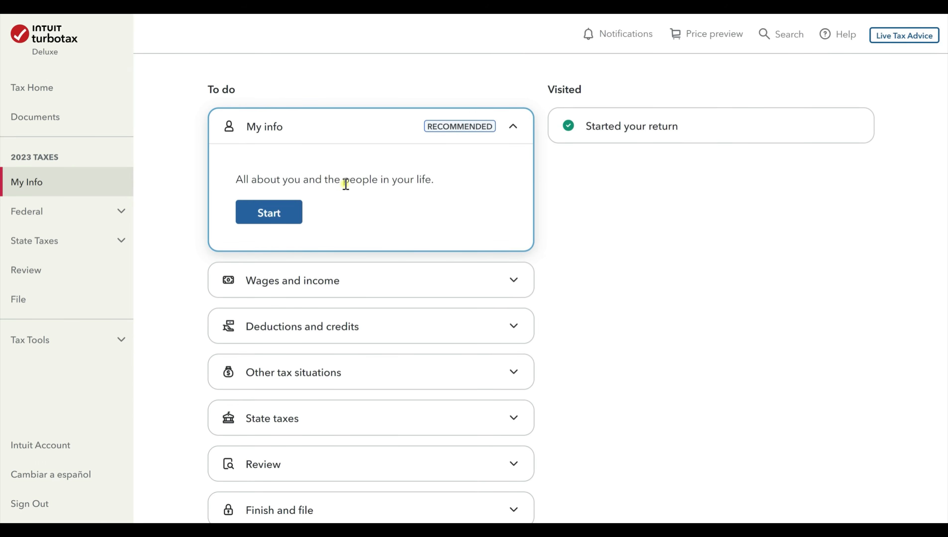
pyautogui.scroll(-2, 349, 199)
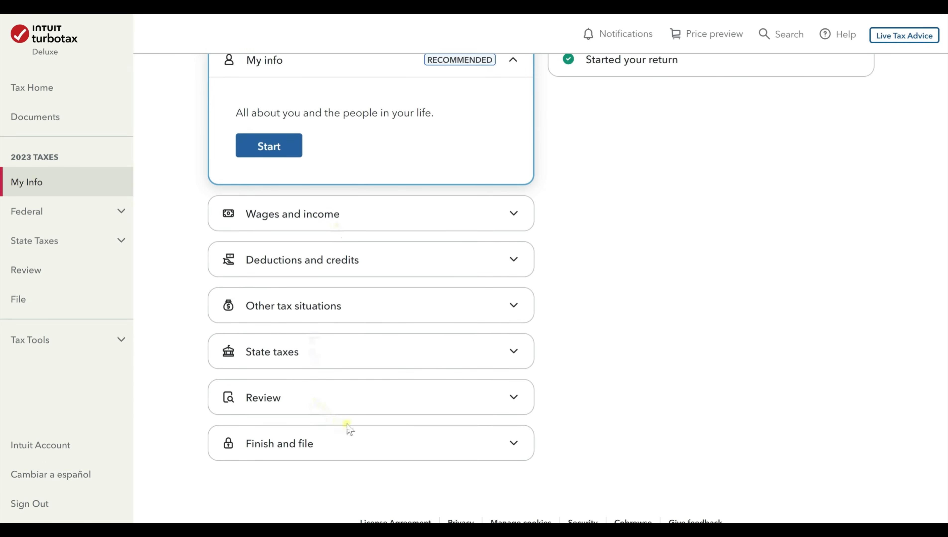
pyautogui.scroll(2, 394, 416)
# Begin My info, check the name and birth date, and enter occupation 'Online Teacher'.
pyautogui.scroll(2, 414, 282)
pyautogui.click(286, 279)
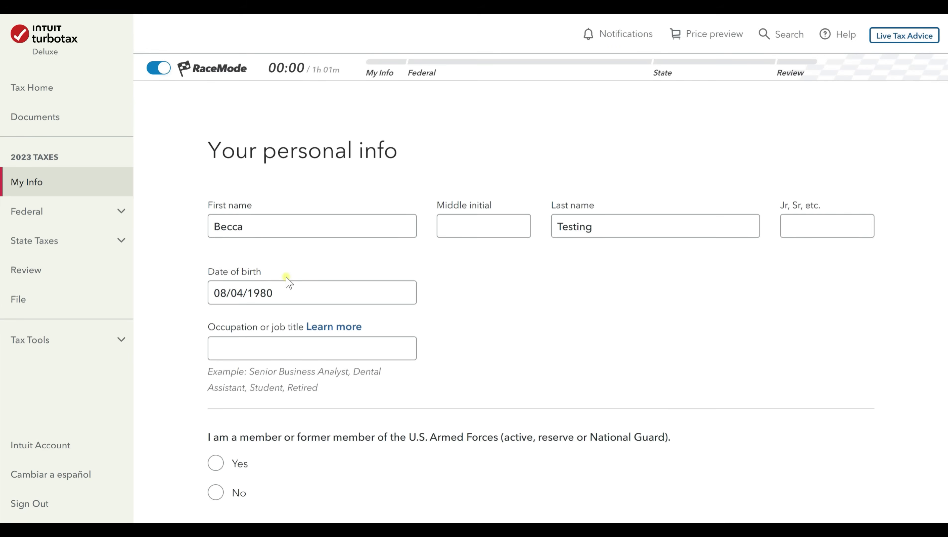
pyautogui.click(275, 226)
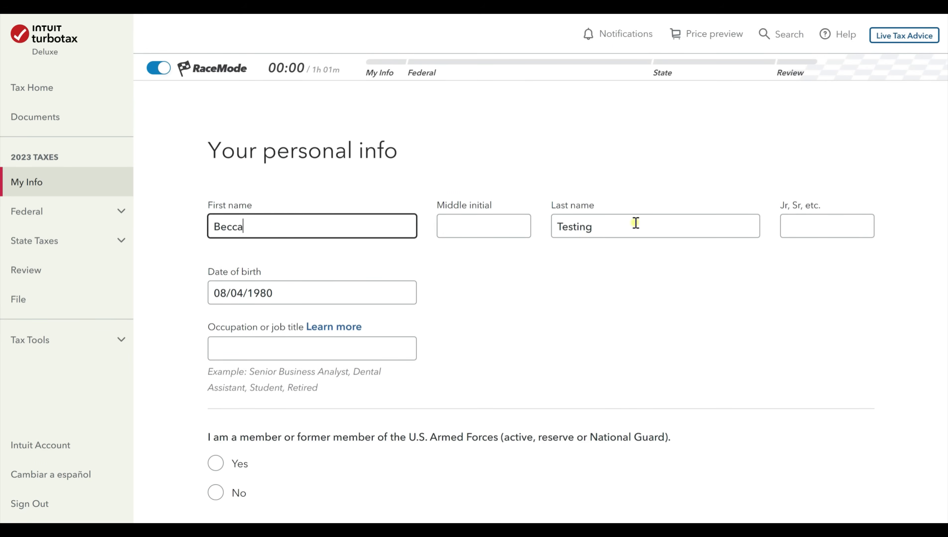
pyautogui.click(636, 222)
pyautogui.click(303, 299)
pyautogui.click(510, 307)
pyautogui.scroll(-2, 295, 175)
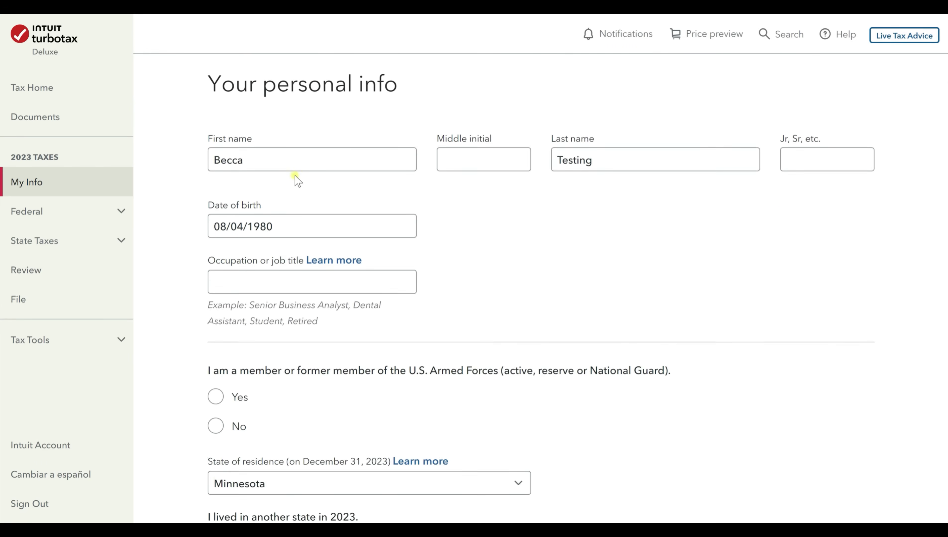
pyautogui.click(382, 282)
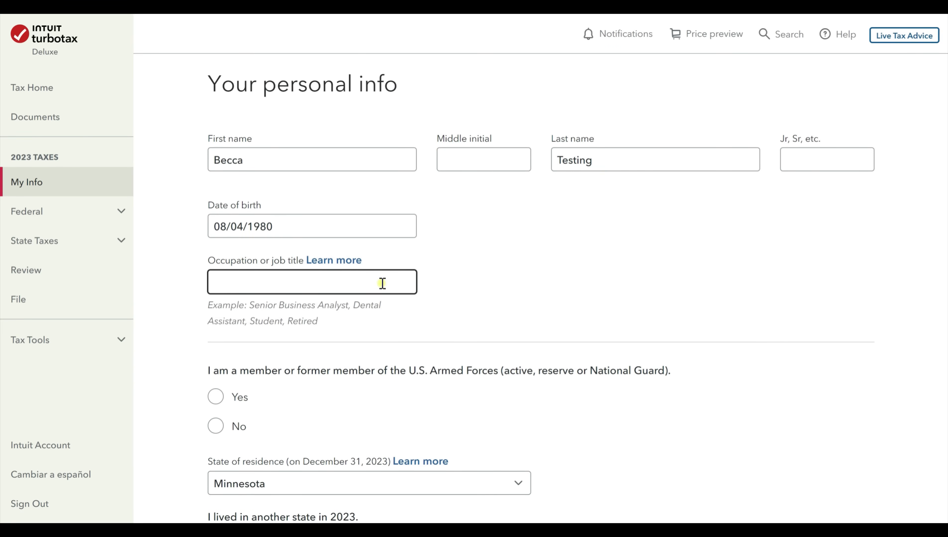
pyautogui.write('Online Teacher')
# Answer No to Armed Forces, other state, dependent, legally blind, deceased filer and IRS language questions.
pyautogui.scroll(-4, 382, 282)
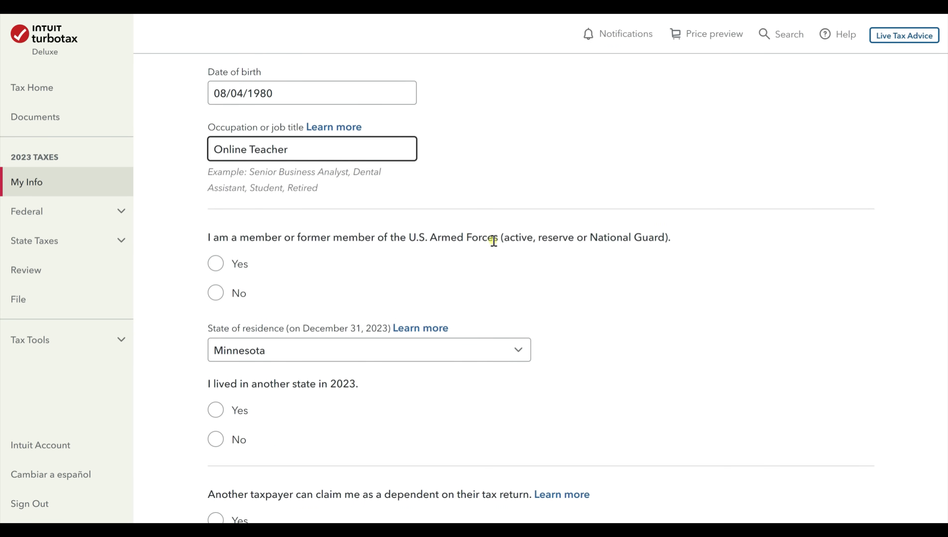
pyautogui.click(215, 295)
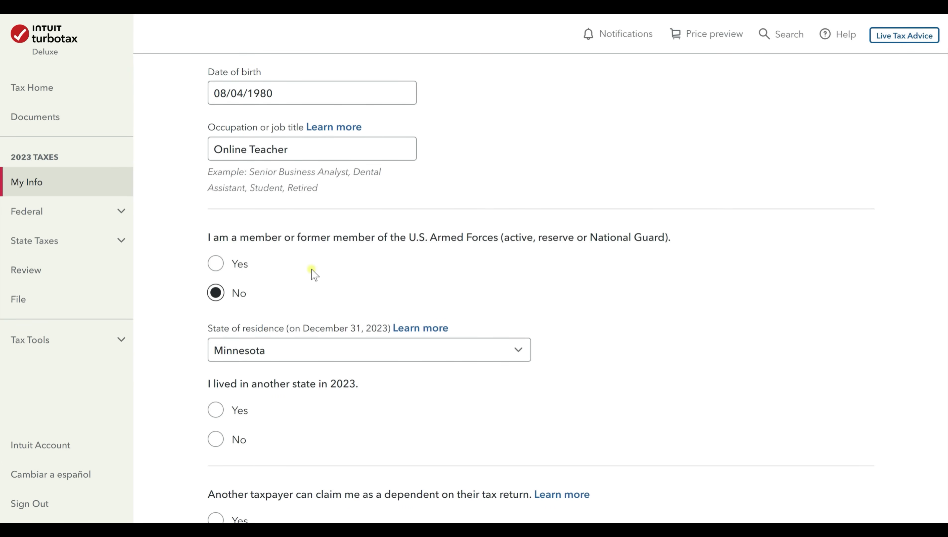
pyautogui.scroll(-3, 311, 269)
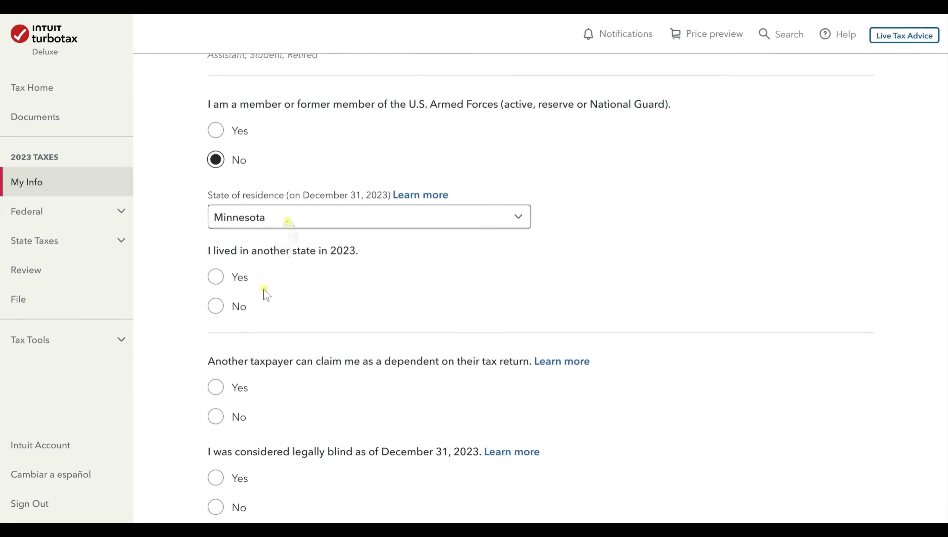
pyautogui.click(216, 306)
pyautogui.scroll(-5, 301, 327)
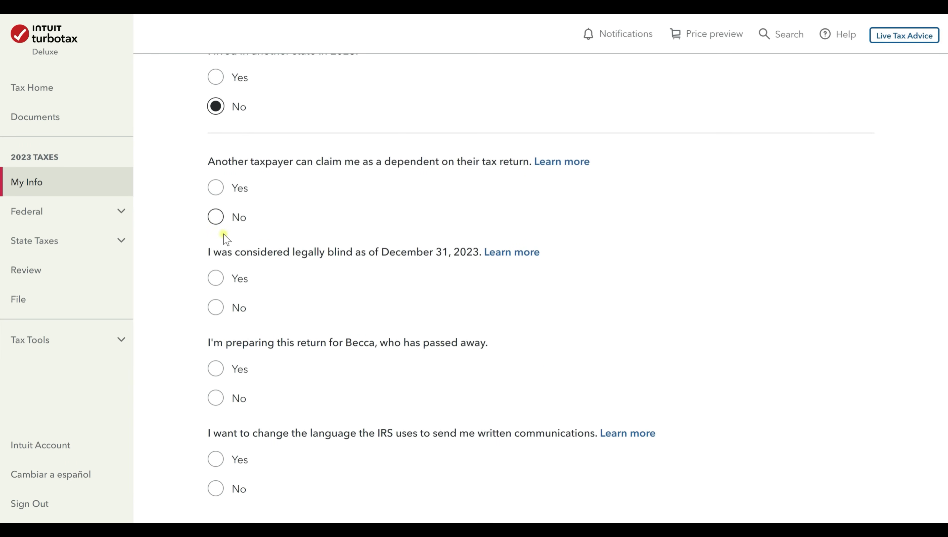
pyautogui.click(215, 217)
pyautogui.scroll(-3, 292, 284)
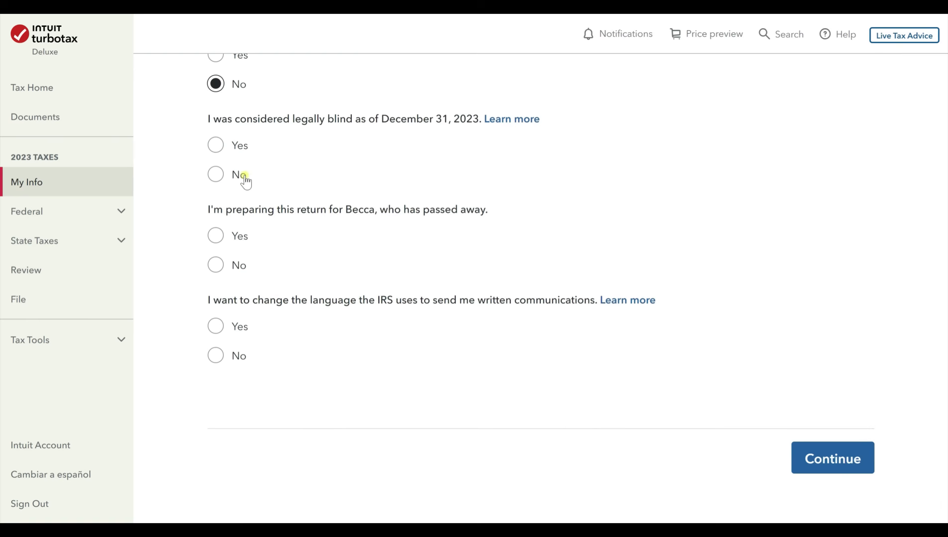
pyautogui.click(217, 175)
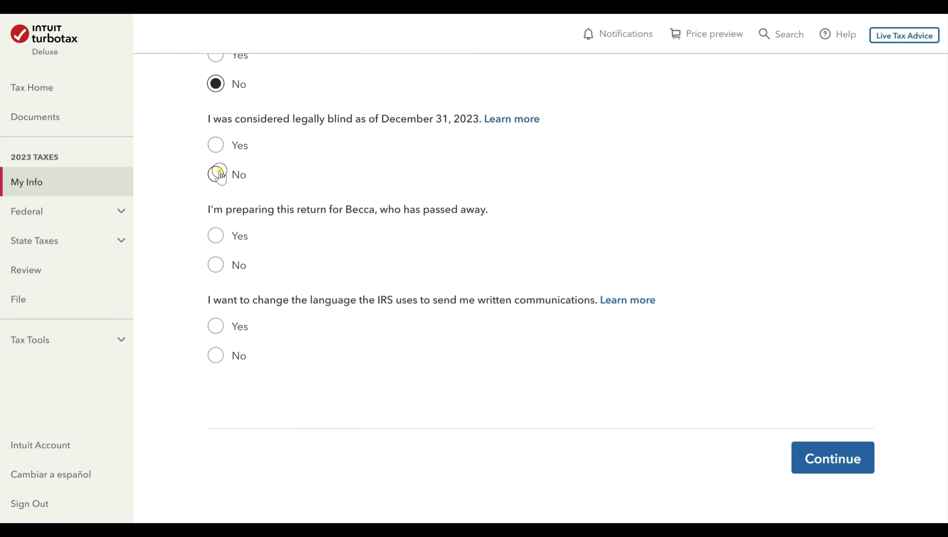
pyautogui.click(216, 267)
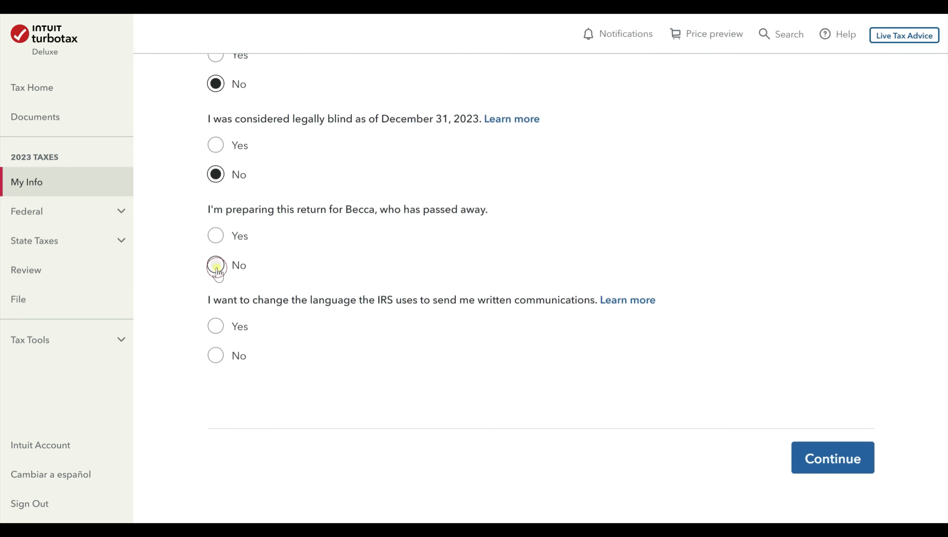
pyautogui.click(232, 356)
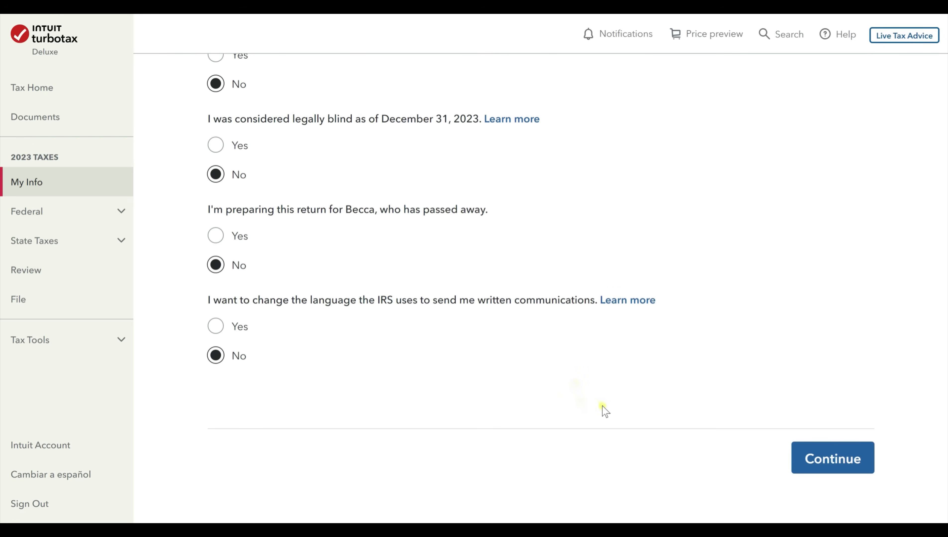
pyautogui.click(852, 467)
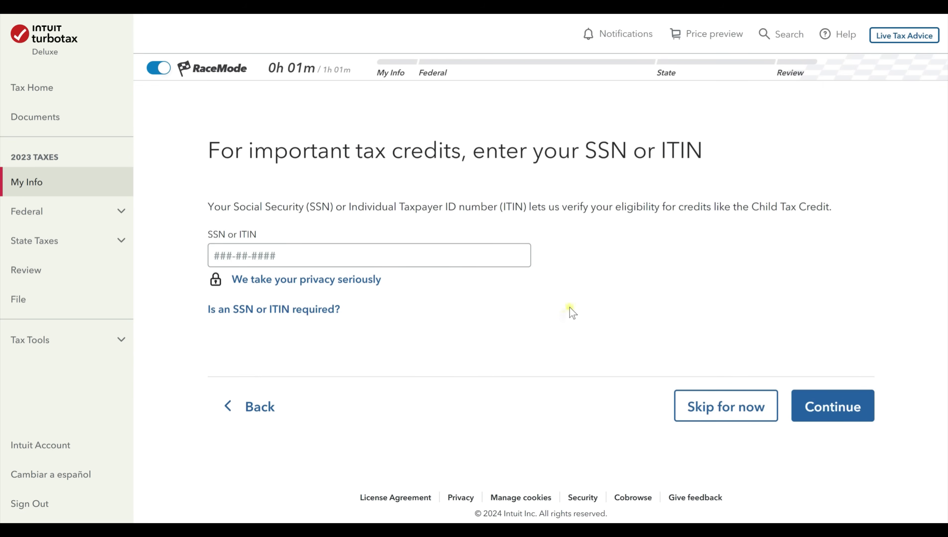
# Enter the SSN, replace the rejected number with a valid one, and submit it.
pyautogui.click(283, 254)
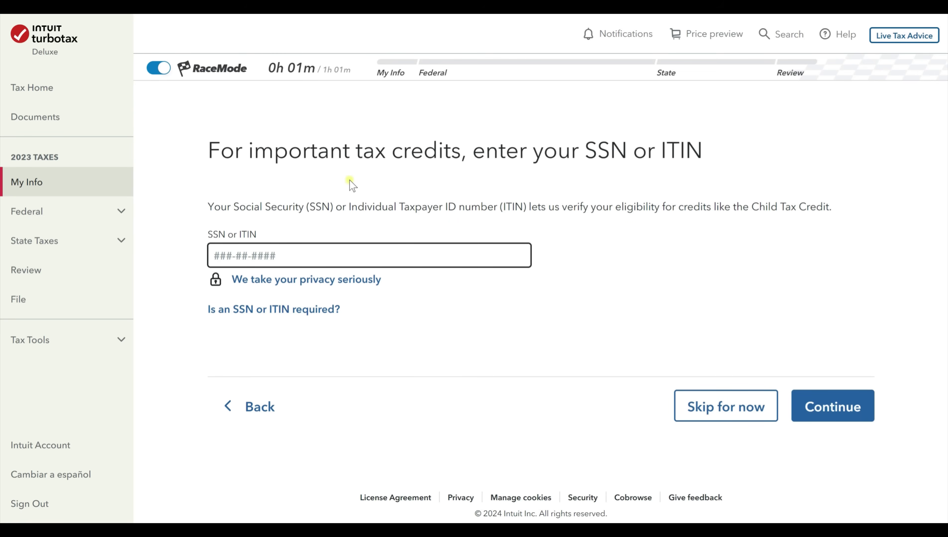
pyautogui.write('123-45-6789')
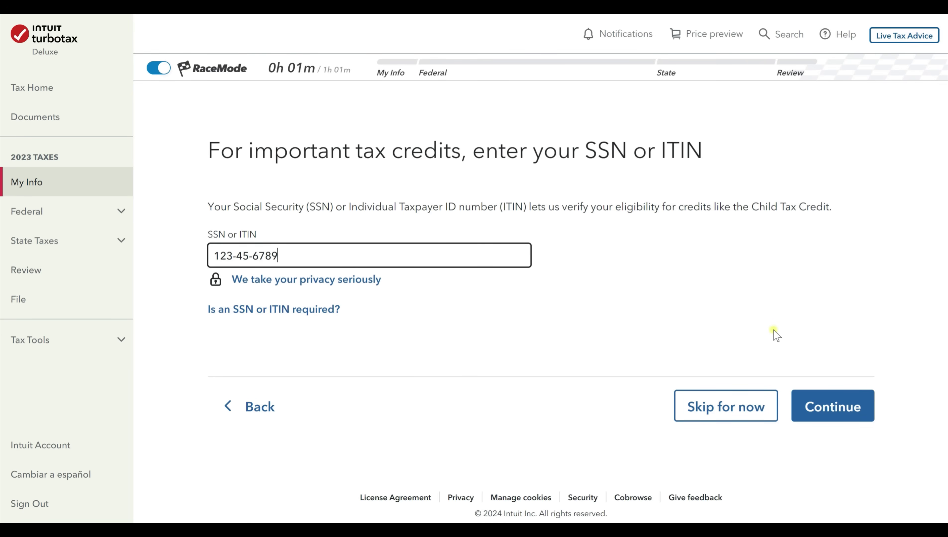
pyautogui.click(864, 411)
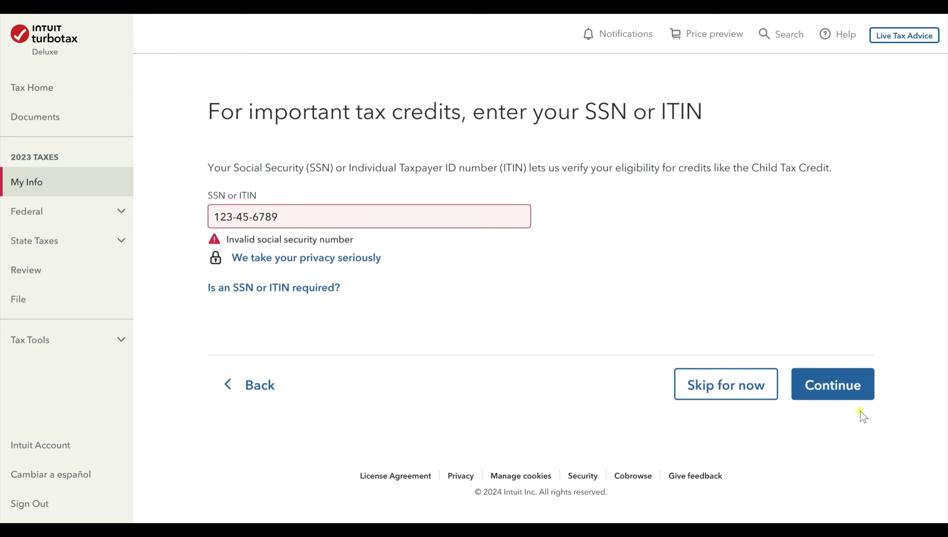
pyautogui.moveTo(319, 211); pyautogui.dragTo(162, 211)
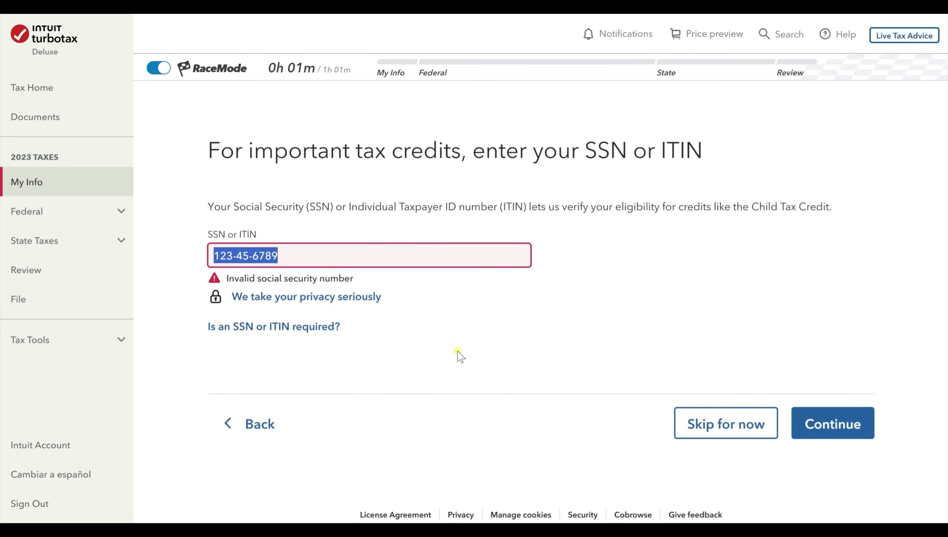
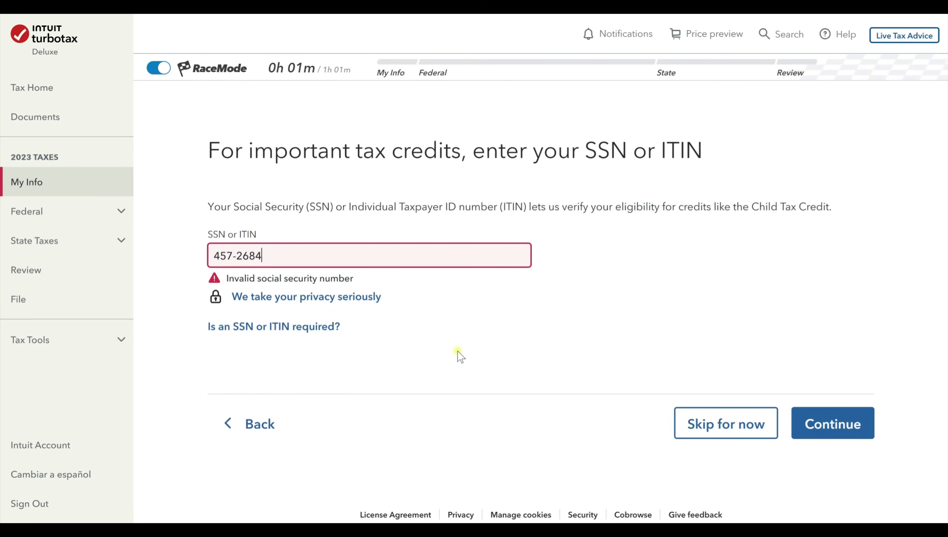
pyautogui.click(849, 431)
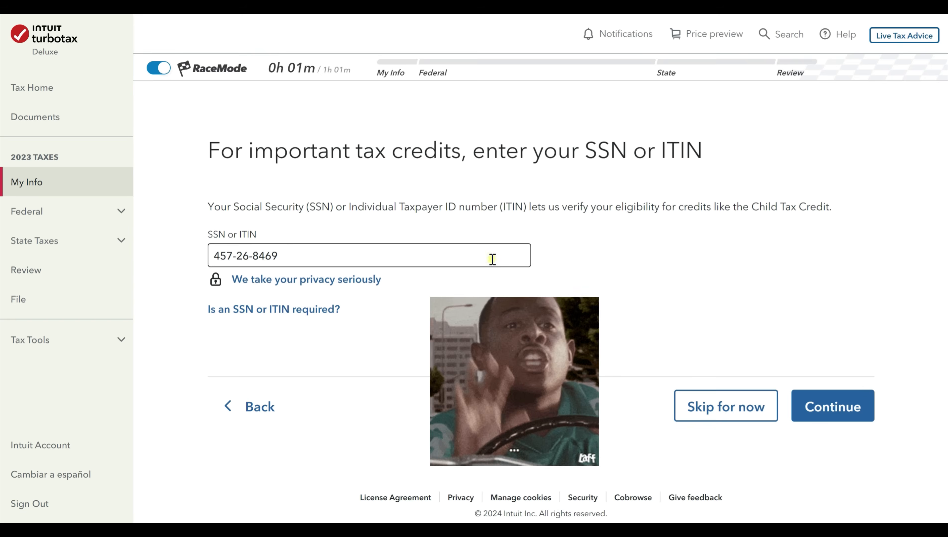
pyautogui.click(853, 410)
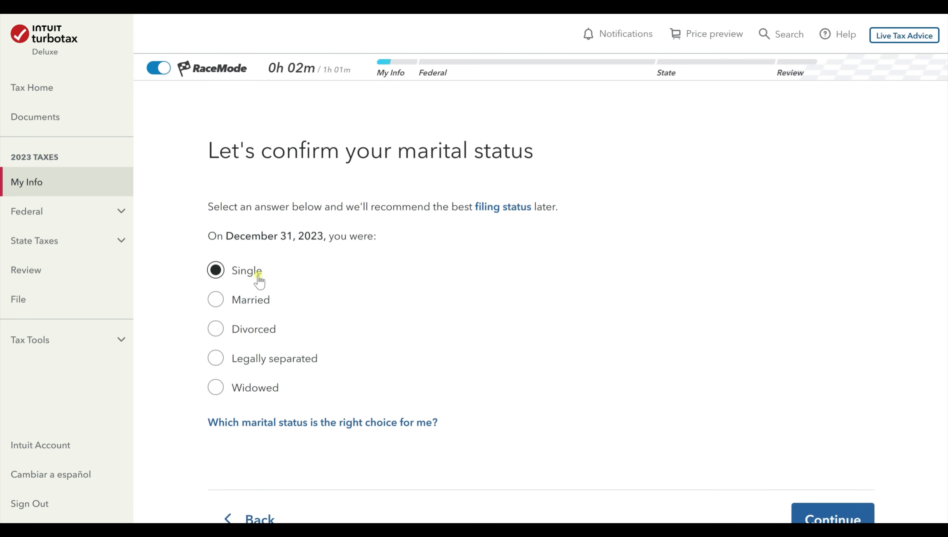
# Keep Single as marital status and answer no to having dependents.
pyautogui.scroll(-2, 857, 423)
pyautogui.click(850, 454)
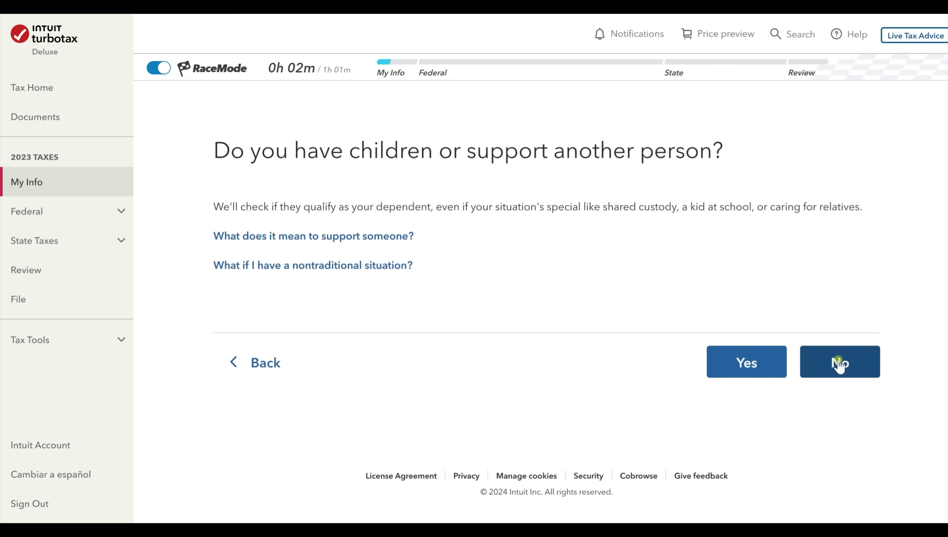
pyautogui.click(838, 363)
# Type the street address, fixing a spelling error.
pyautogui.click(330, 297)
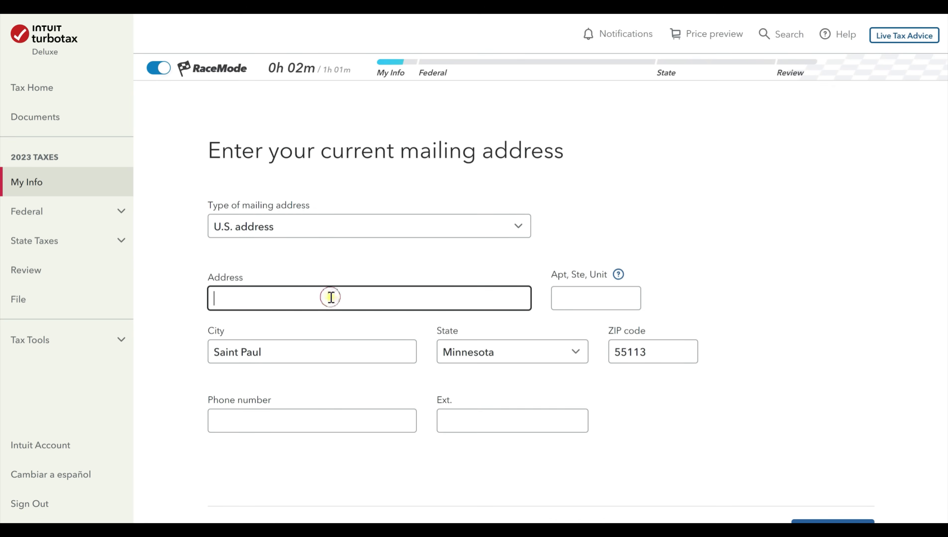
pyautogui.write('12345')
pyautogui.write(' Main Stret')
pyautogui.write(' N')
pyautogui.press('BackSpace')
pyautogui.press('BackSpace')
pyautogui.press('BackSpace')
pyautogui.write('et N')
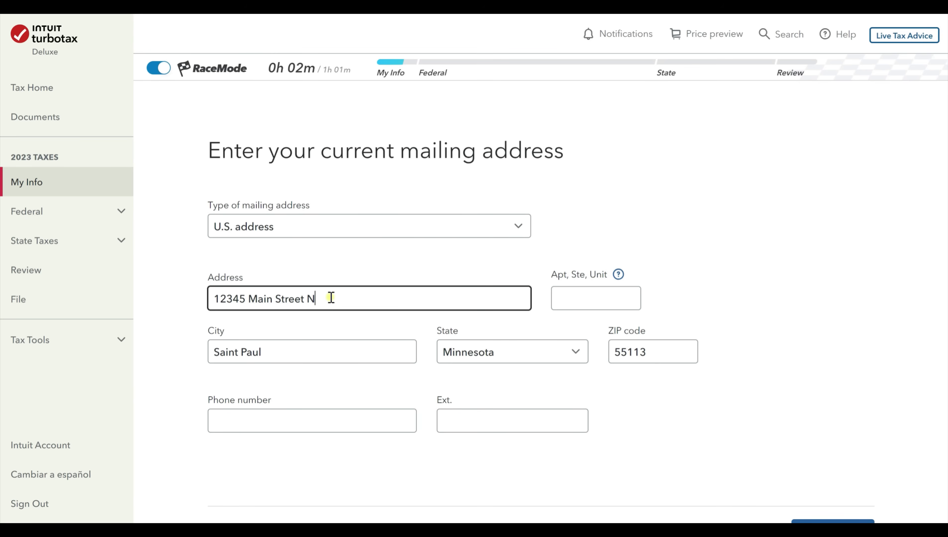
pyautogui.press('Tab')
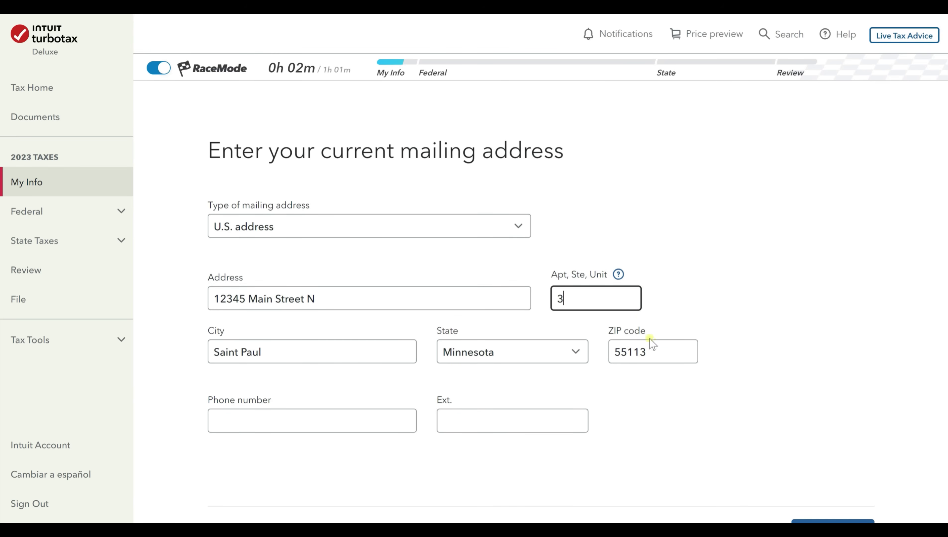
# Enter the phone number, replace the rejected number with a valid one, and submit.
pyautogui.click(310, 418)
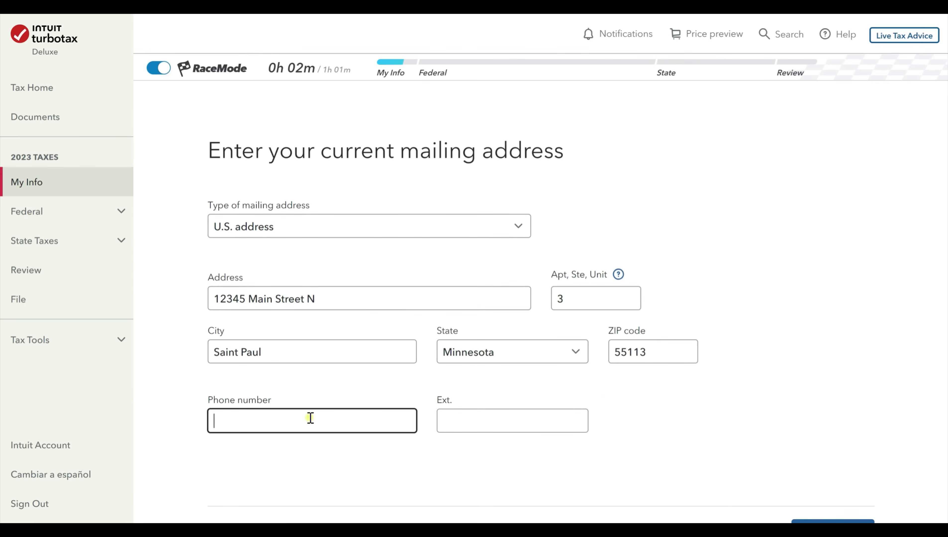
pyautogui.write('123) 456-7894')
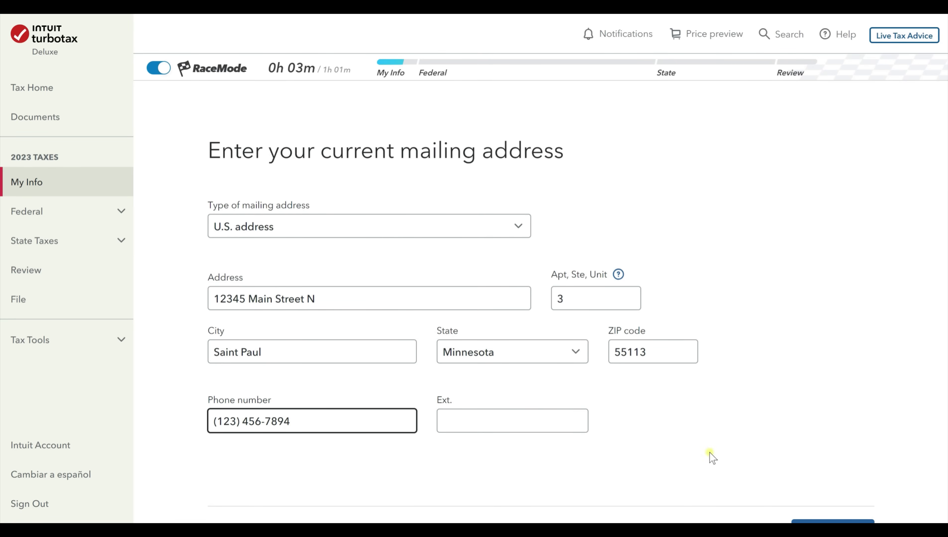
pyautogui.scroll(-4, 838, 474)
pyautogui.click(838, 414)
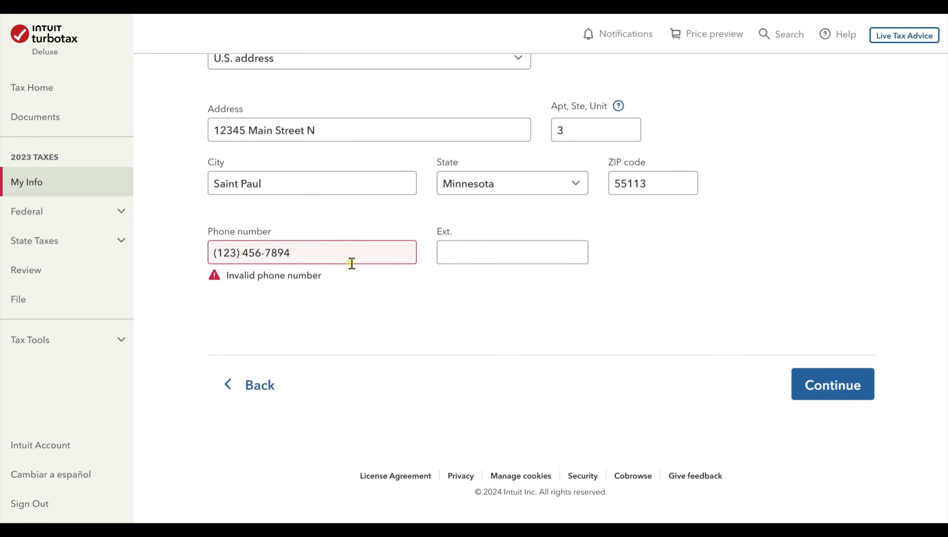
pyautogui.moveTo(352, 264); pyautogui.dragTo(152, 314)
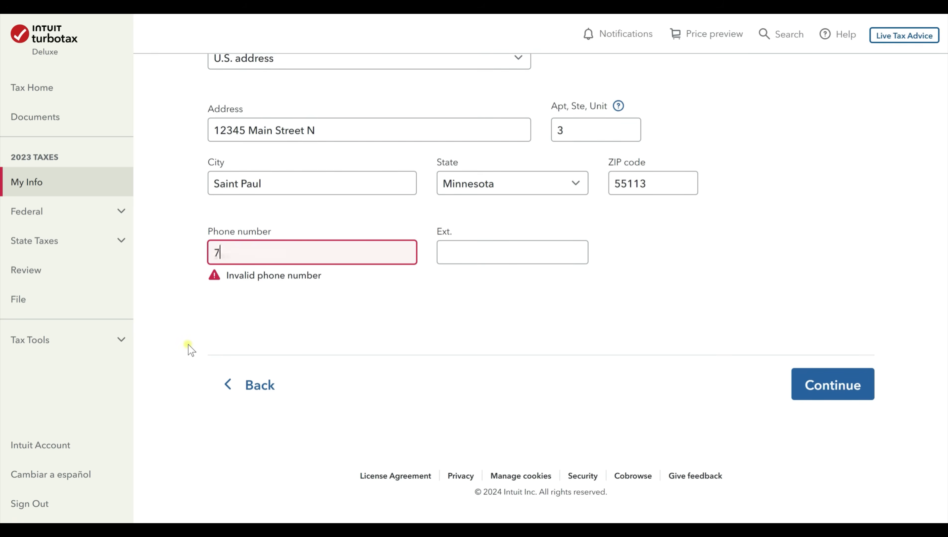
pyautogui.click(865, 384)
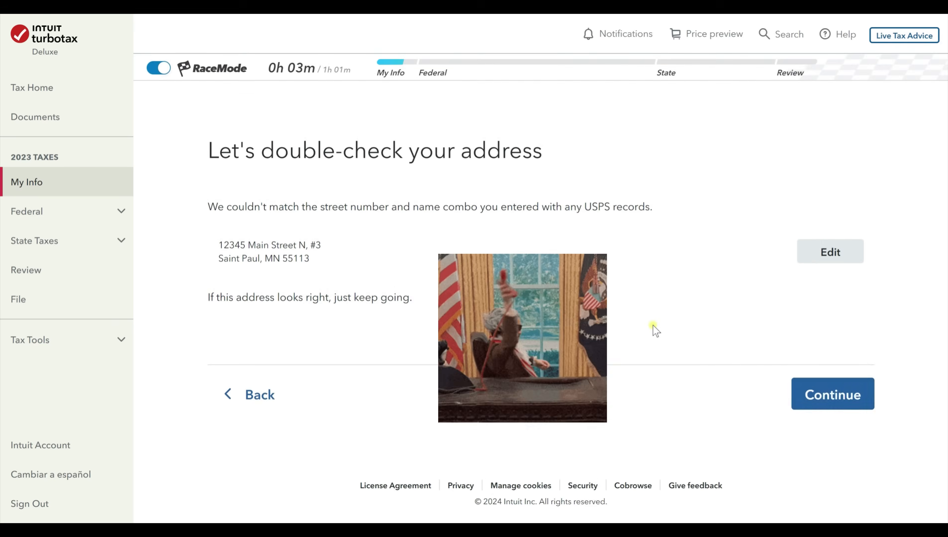
# Keep the entered address, skip text alerts, answer No to other-state income, and confirm Single.
pyautogui.click(827, 395)
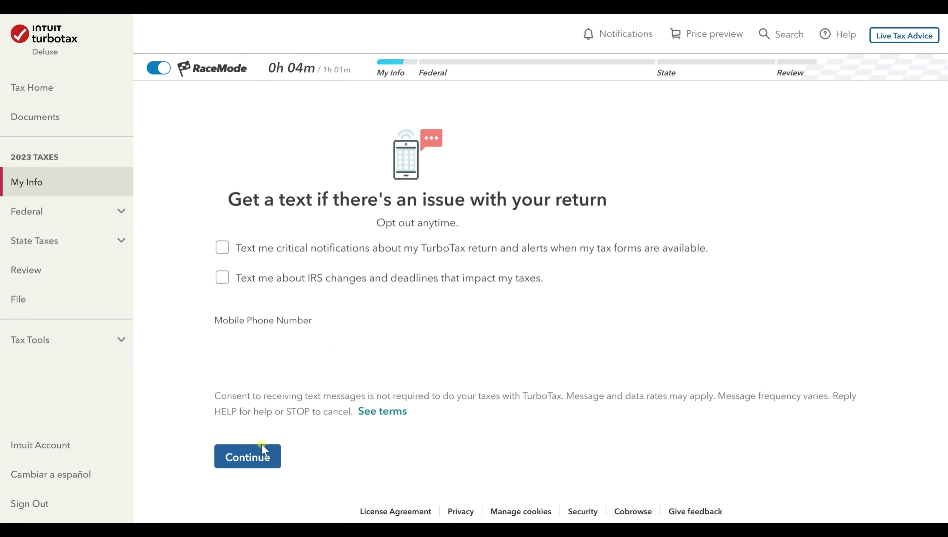
pyautogui.click(260, 459)
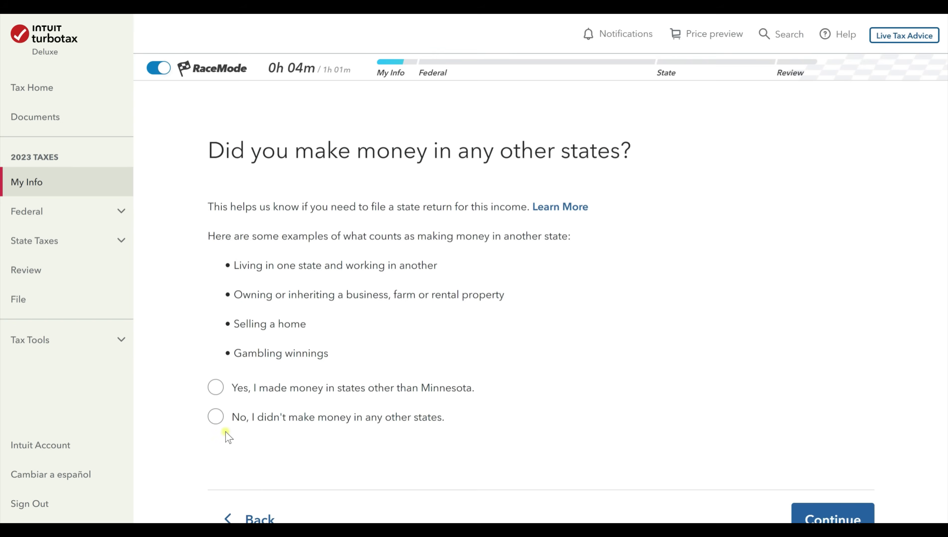
pyautogui.click(216, 417)
pyautogui.scroll(-2, 706, 354)
pyautogui.click(836, 451)
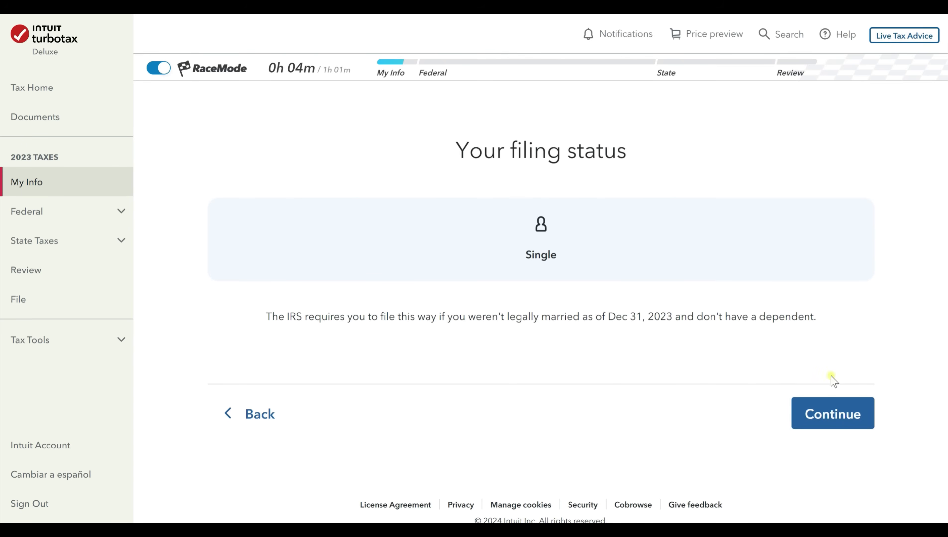
pyautogui.click(847, 418)
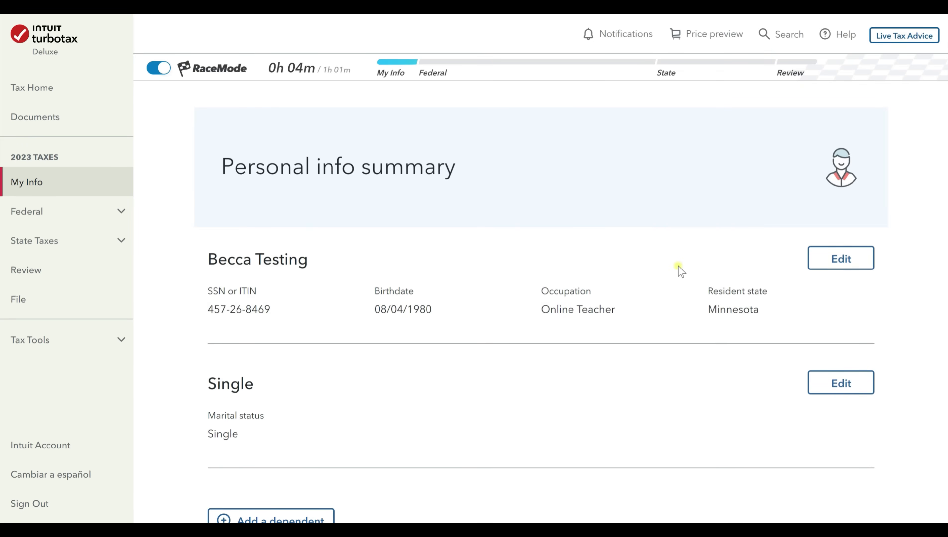
# Review the Personal info summary (Single, mailing address, no other-state income) and continue.
pyautogui.scroll(-5, 444, 206)
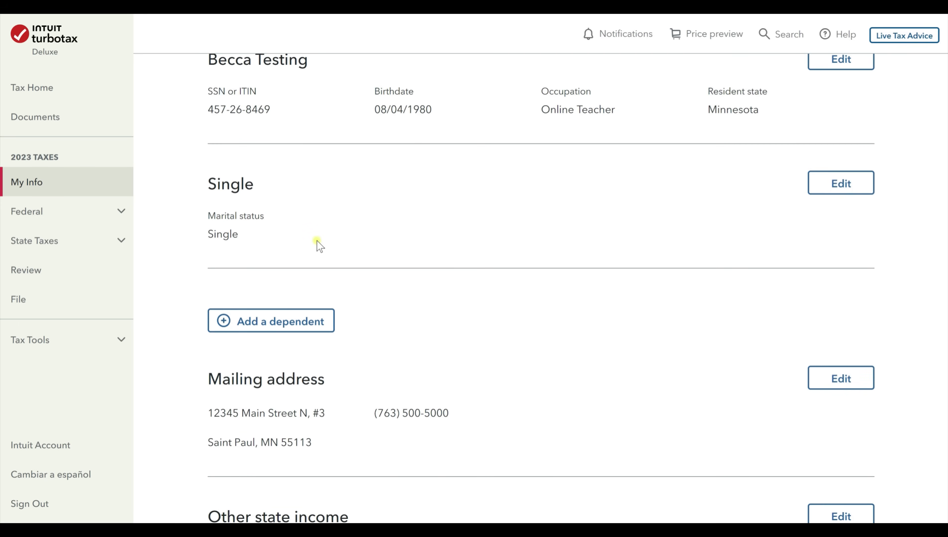
pyautogui.scroll(-6, 319, 244)
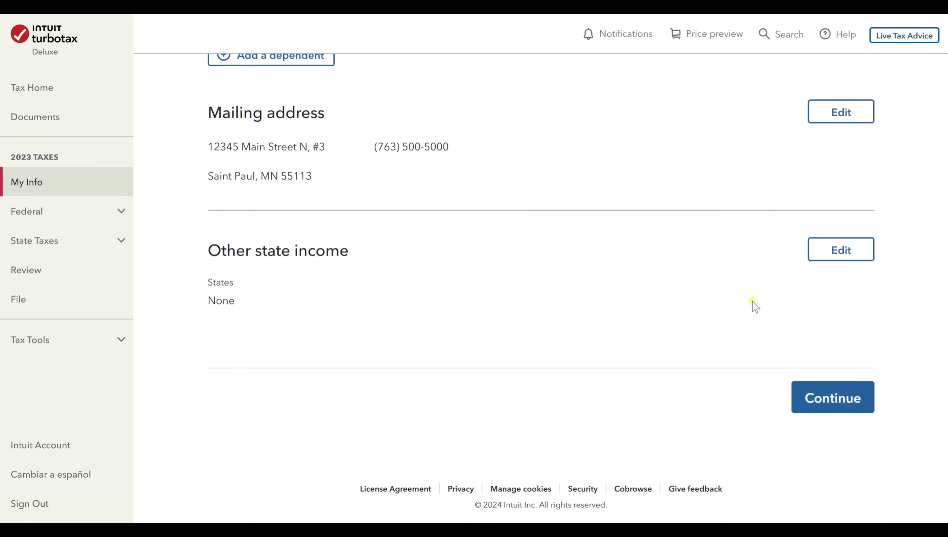
pyautogui.click(812, 400)
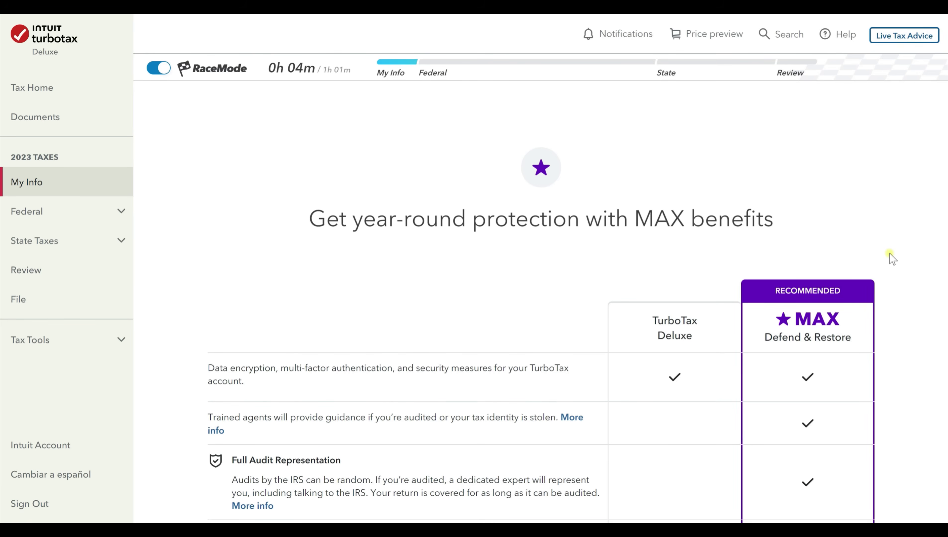
# Look over the MAX benefits offer and decline it with Don't add Max.
pyautogui.scroll(-5, 889, 253)
pyautogui.scroll(-5, 685, 235)
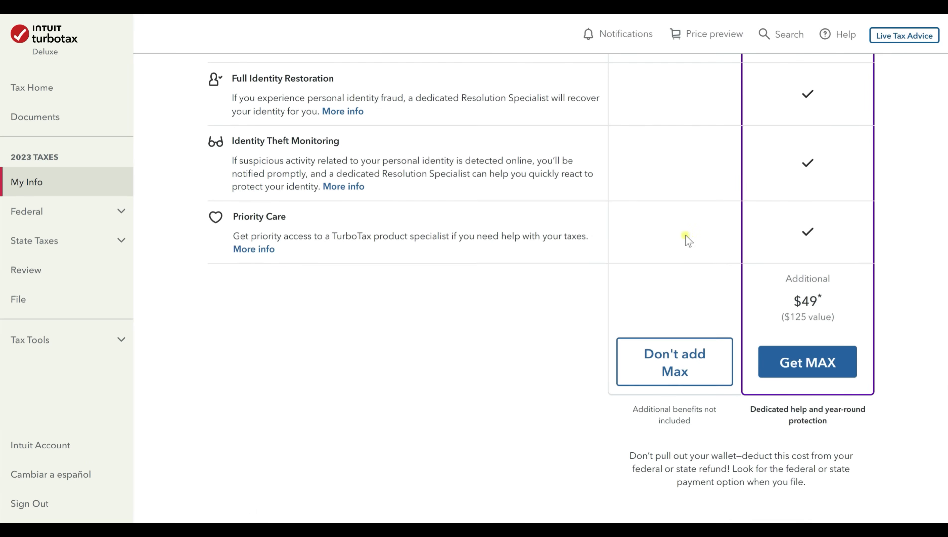
pyautogui.scroll(6, 715, 380)
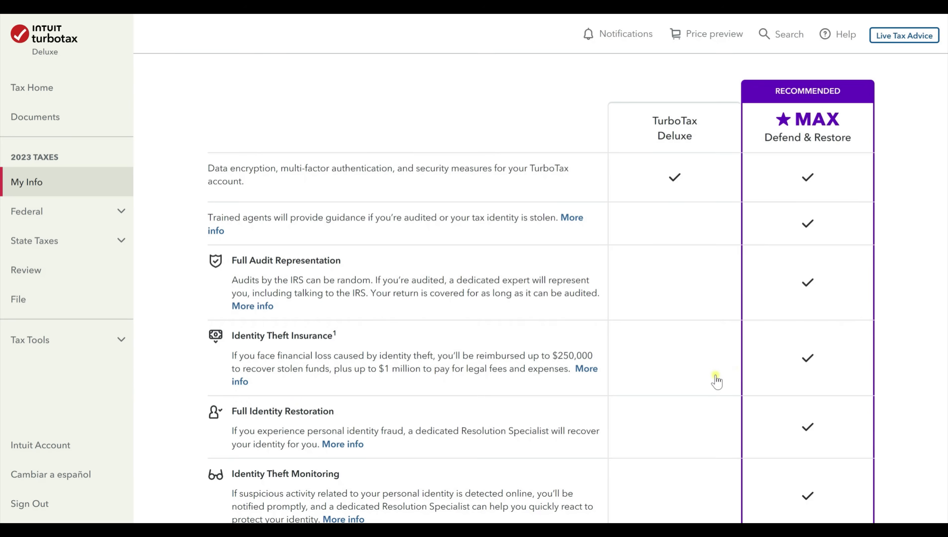
pyautogui.scroll(-1, 791, 237)
pyautogui.scroll(-4, 802, 198)
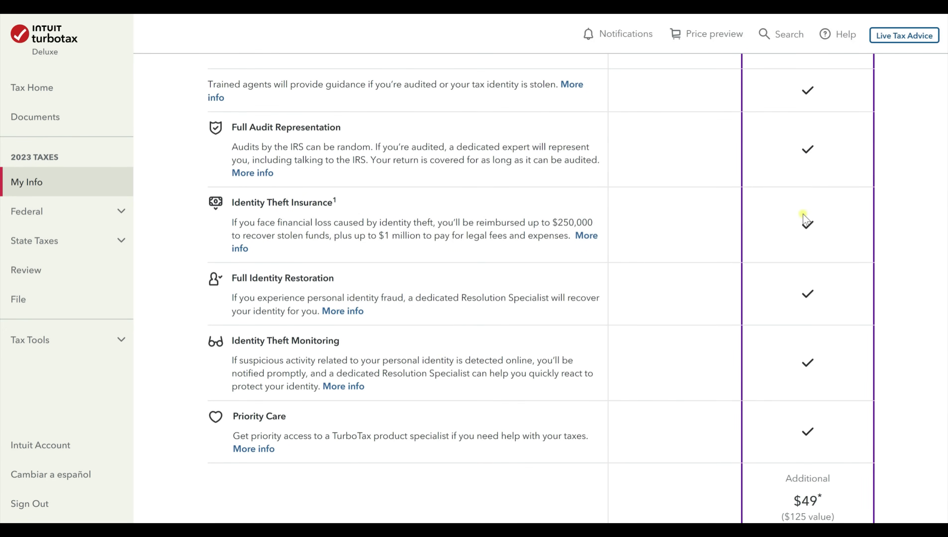
pyautogui.scroll(-1, 800, 316)
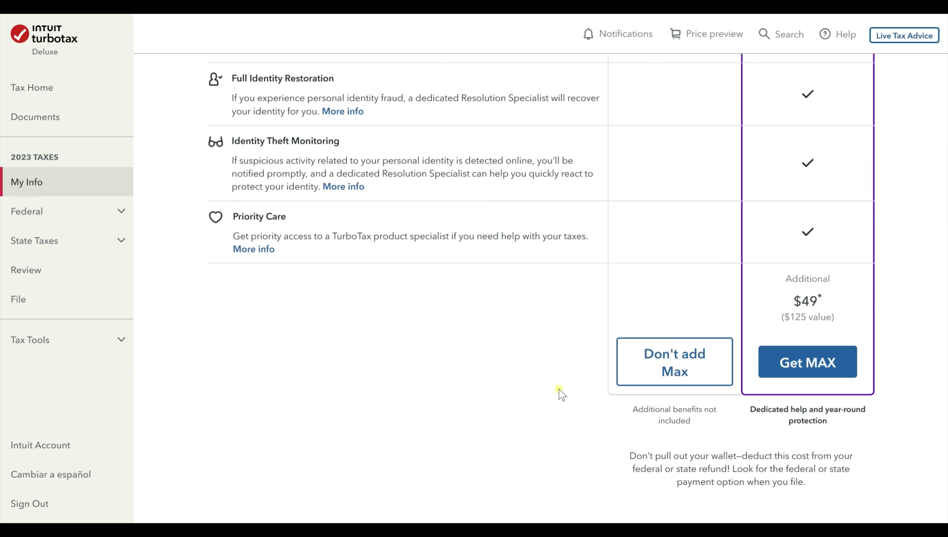
pyautogui.click(671, 374)
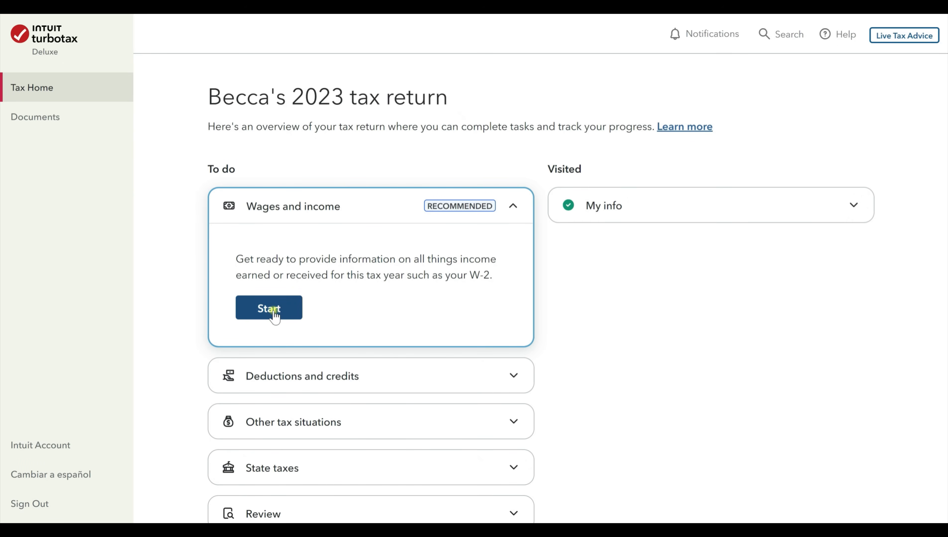
# Begin the Wages and income section and answer No to the dividends question.
pyautogui.click(274, 314)
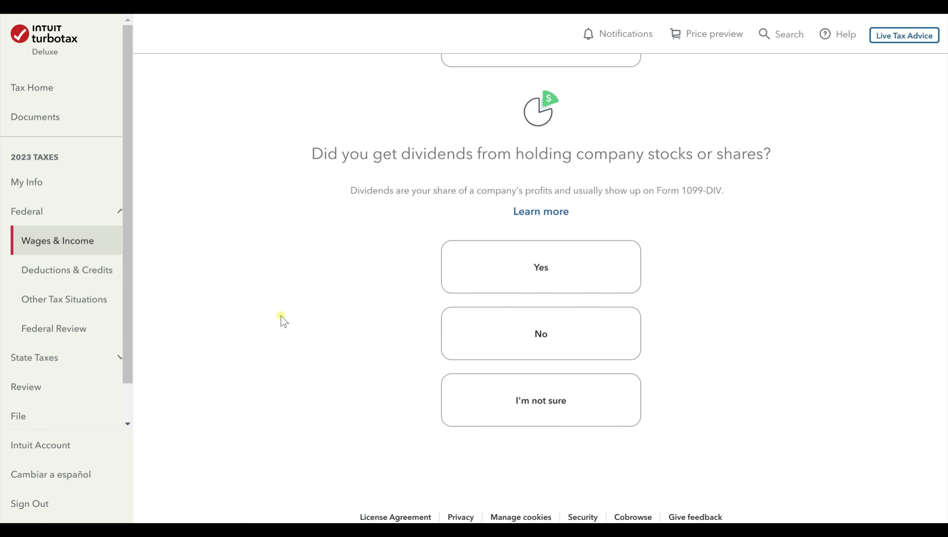
pyautogui.scroll(8, 283, 322)
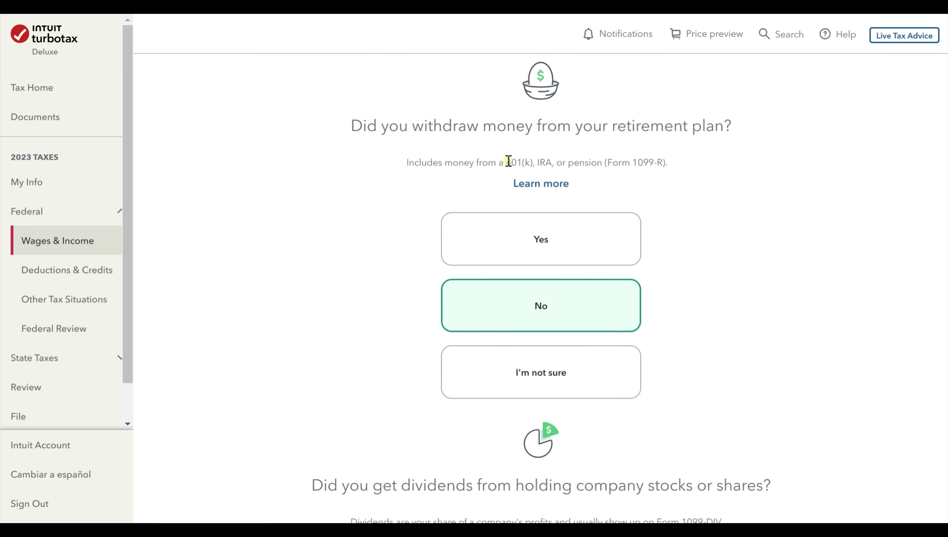
pyautogui.scroll(-5, 532, 313)
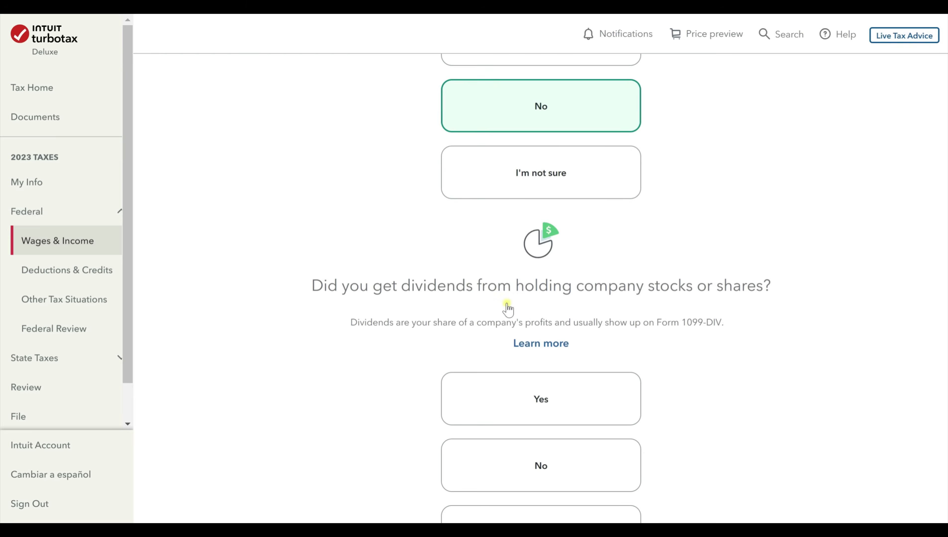
pyautogui.scroll(-5, 385, 277)
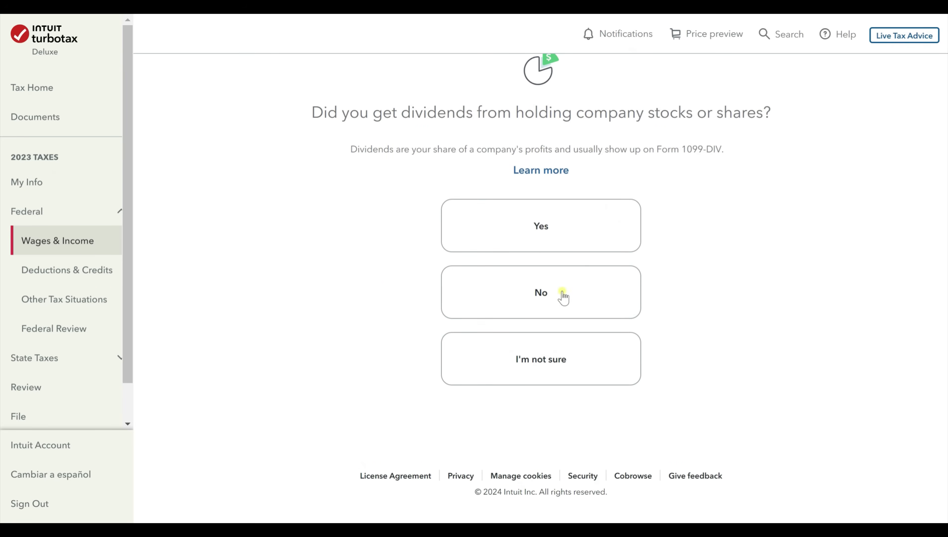
pyautogui.click(512, 292)
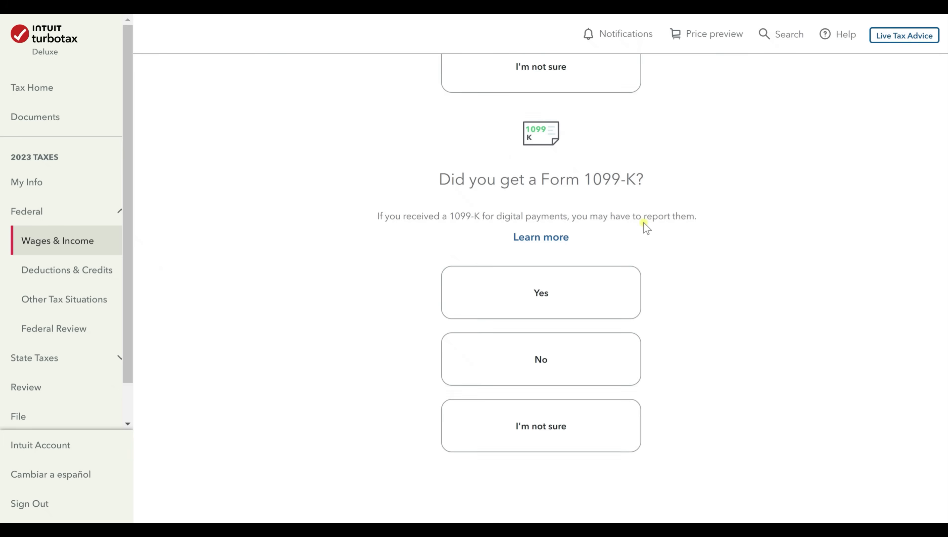
# Answer No to the Form 1099-K and foreign bank account questions and reach Your income.
pyautogui.click(595, 356)
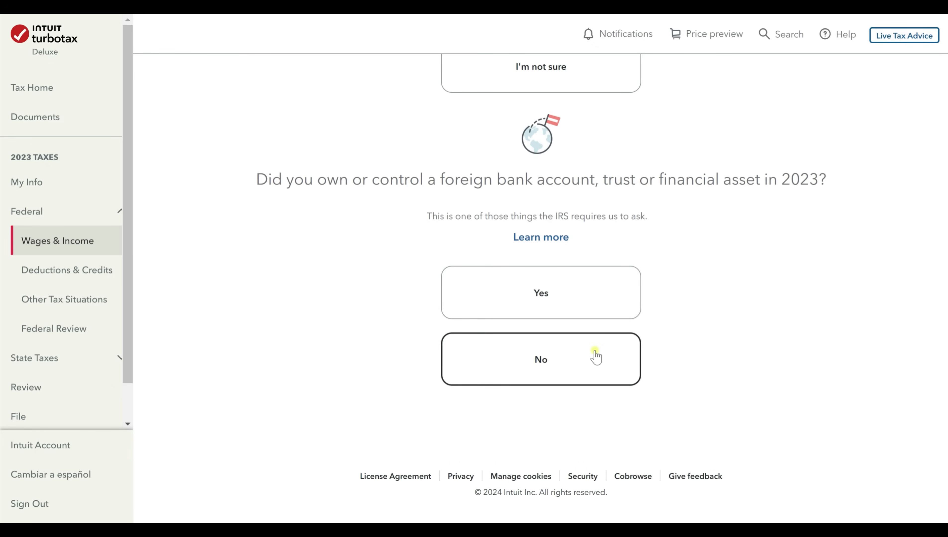
pyautogui.click(595, 357)
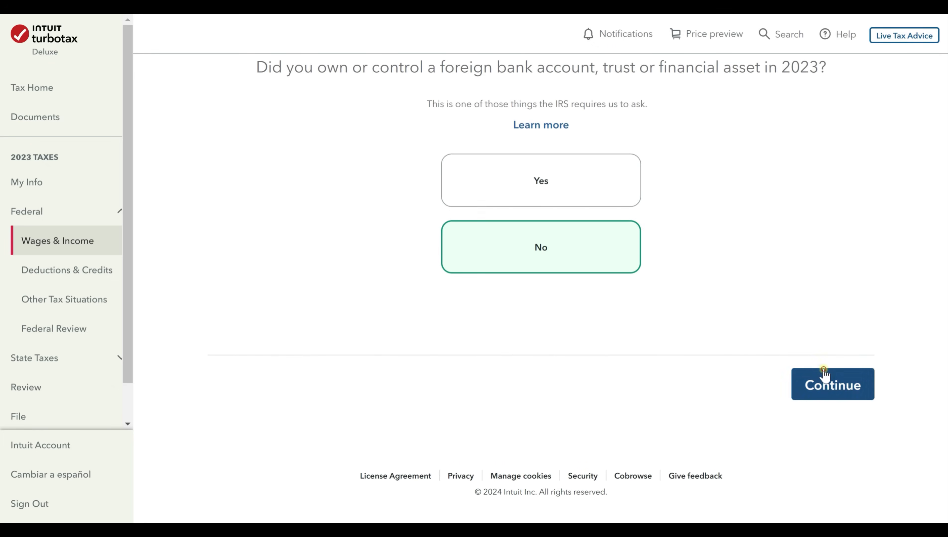
pyautogui.click(823, 380)
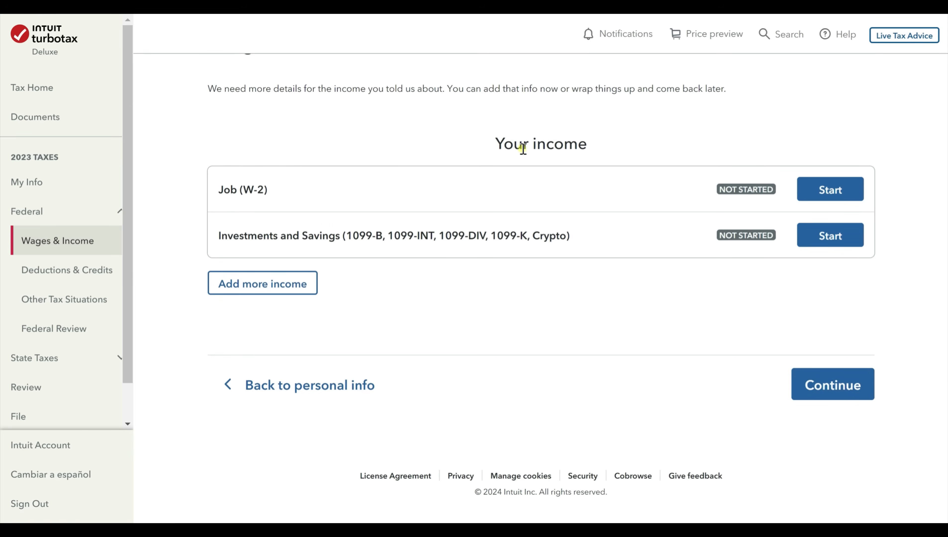
pyautogui.click(817, 194)
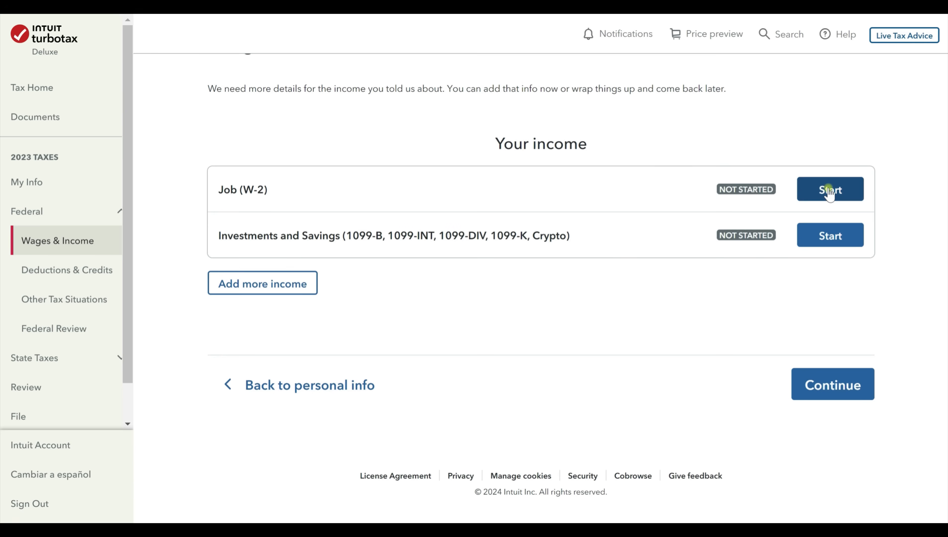
# Start the Job (W-2) entry, choosing to work on the W-2.
pyautogui.click(829, 192)
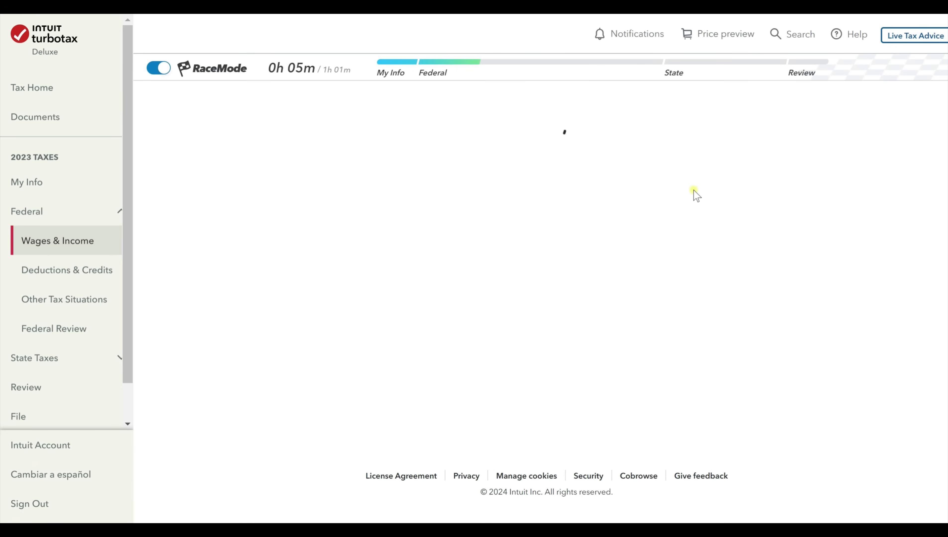
pyautogui.click(298, 214)
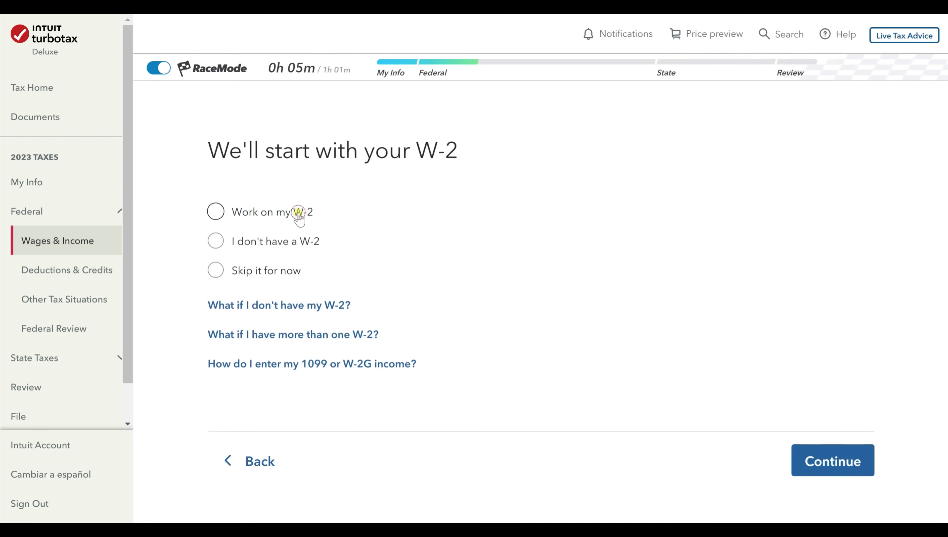
pyautogui.click(306, 243)
pyautogui.click(293, 278)
pyautogui.click(303, 216)
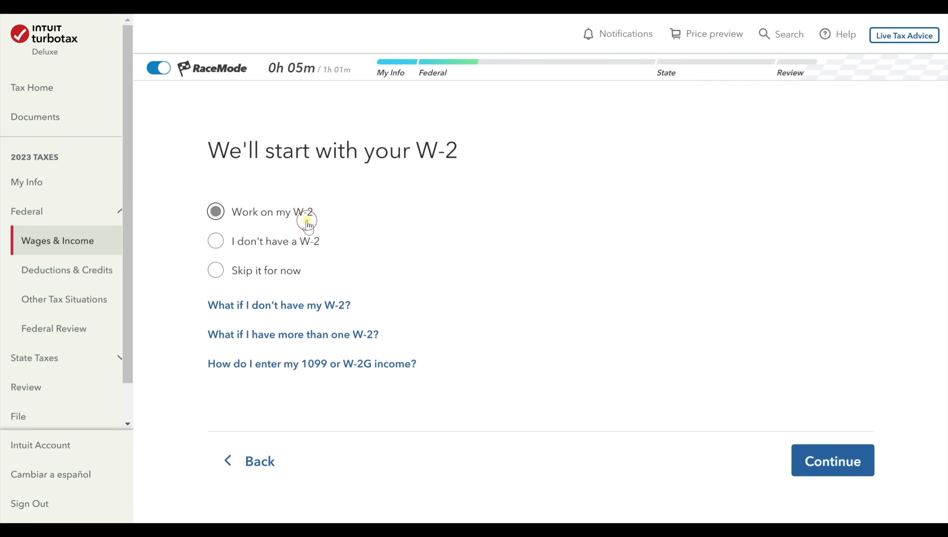
pyautogui.click(852, 475)
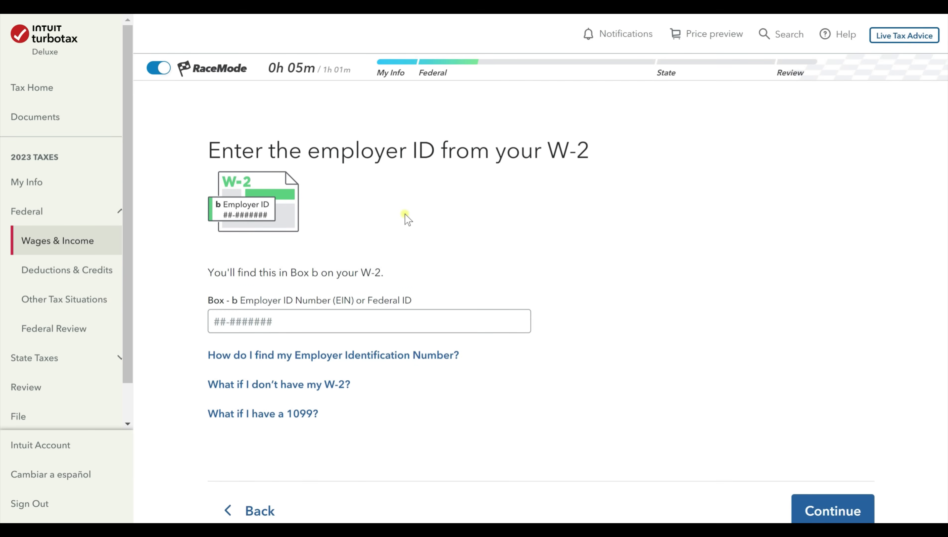
# Enter employer ID 12-347568 and choose to type the W-2 details in manually.
pyautogui.click(203, 327)
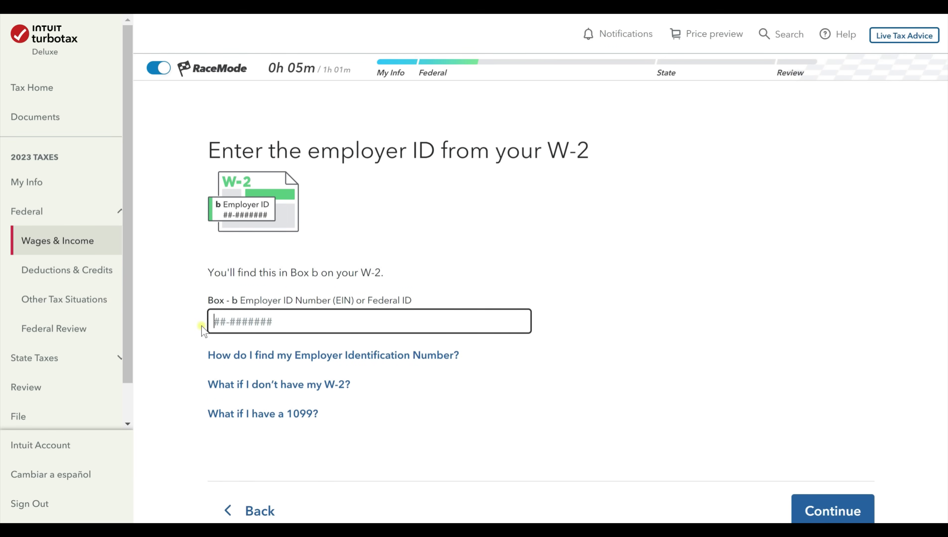
pyautogui.write('12-3475689')
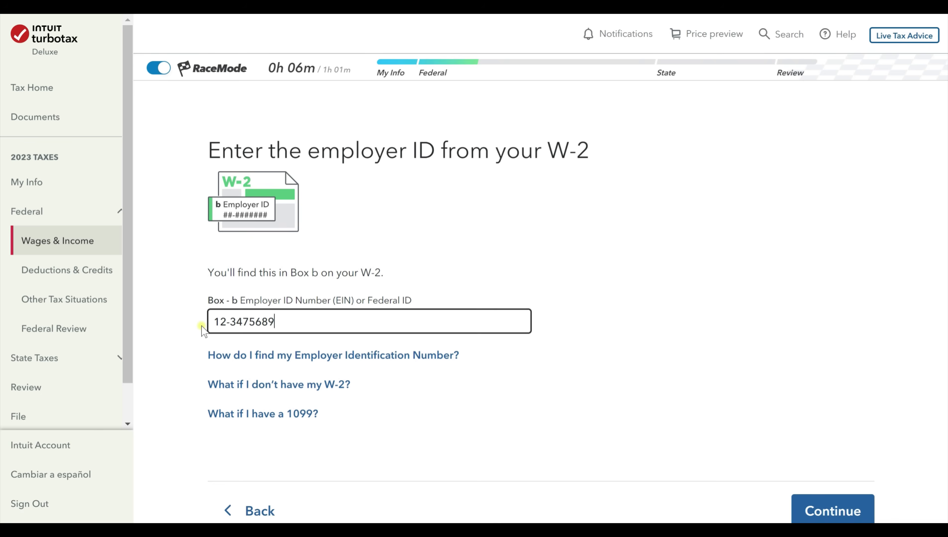
pyautogui.click(843, 502)
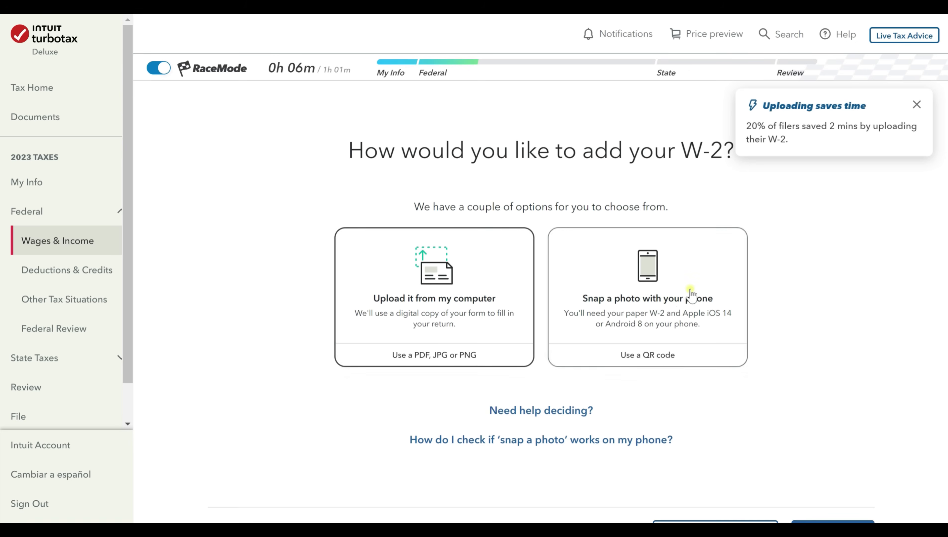
pyautogui.click(917, 105)
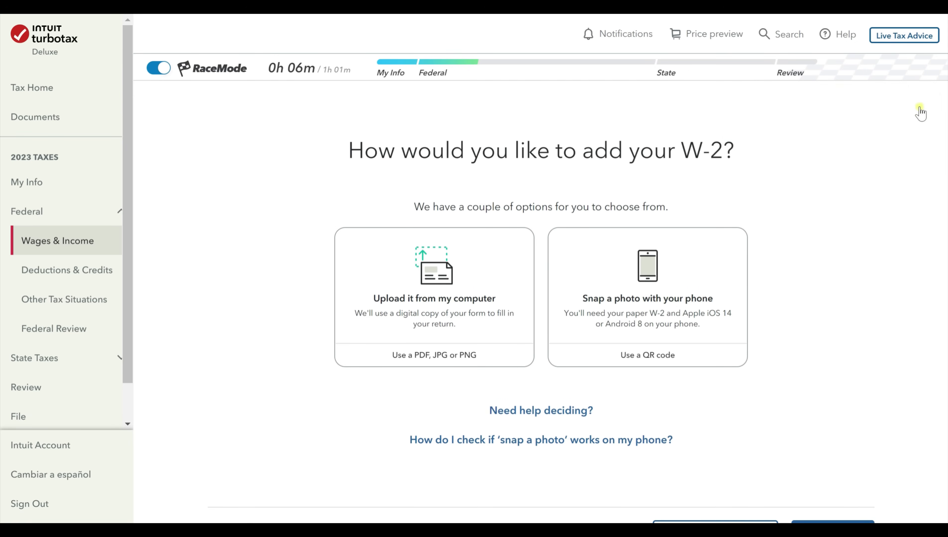
pyautogui.scroll(-2, 776, 370)
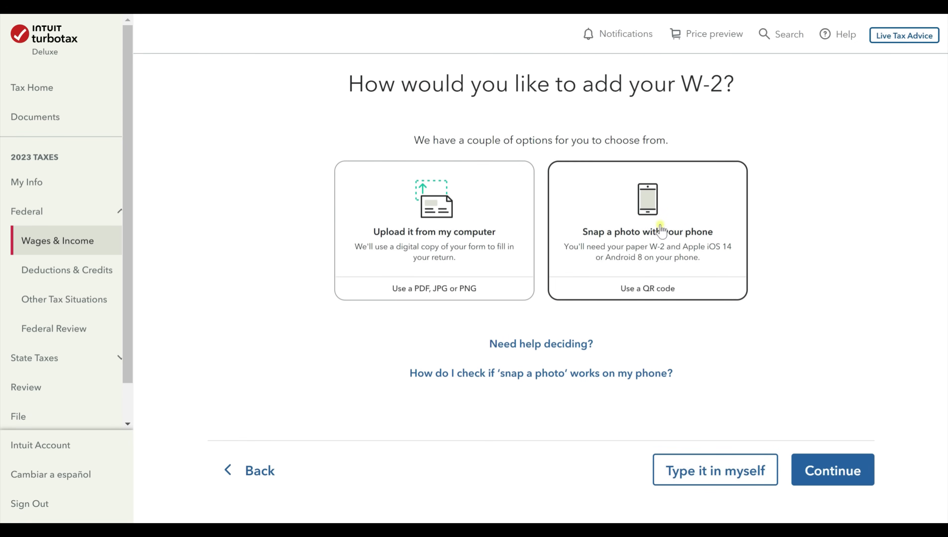
pyautogui.click(698, 465)
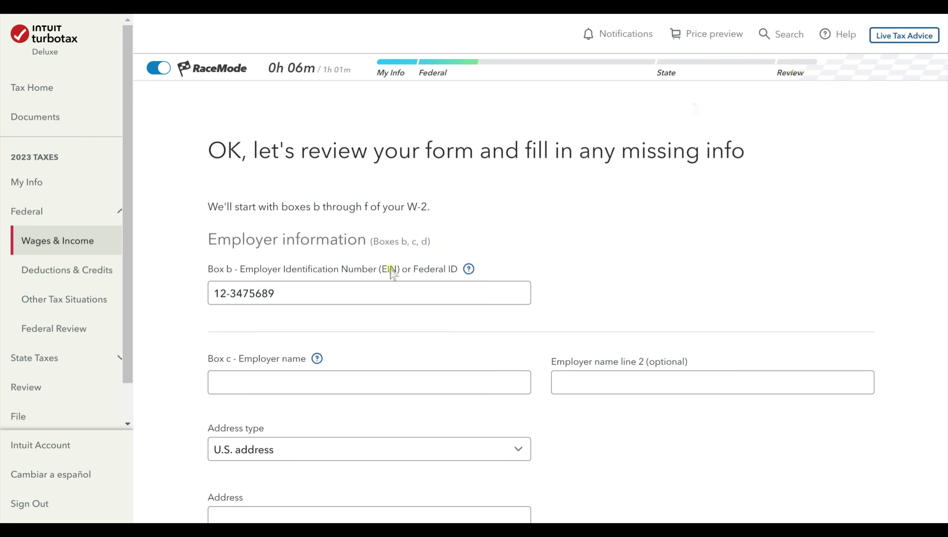
# Enter Youtube Industries as the W-2 Box c employer name.
pyautogui.scroll(-2, 418, 254)
pyautogui.scroll(-2, 420, 256)
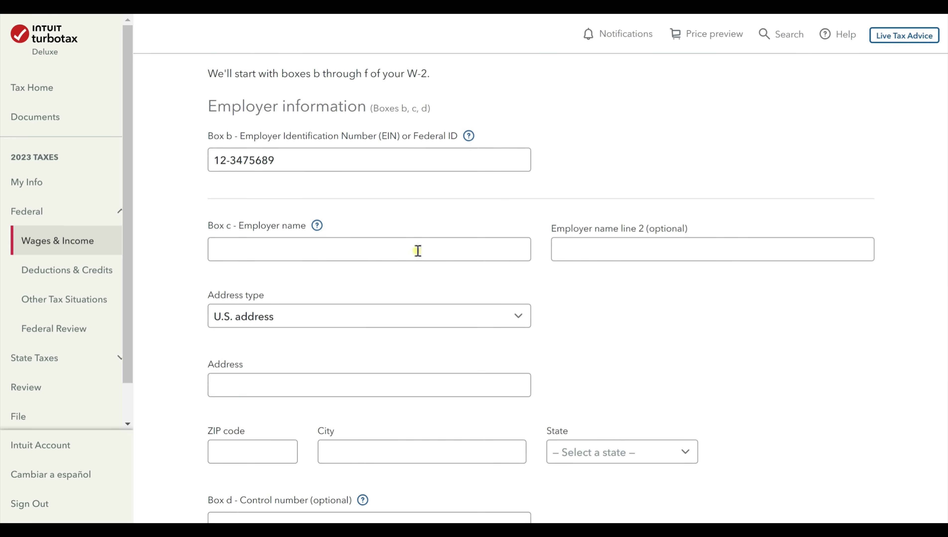
pyautogui.click(412, 259)
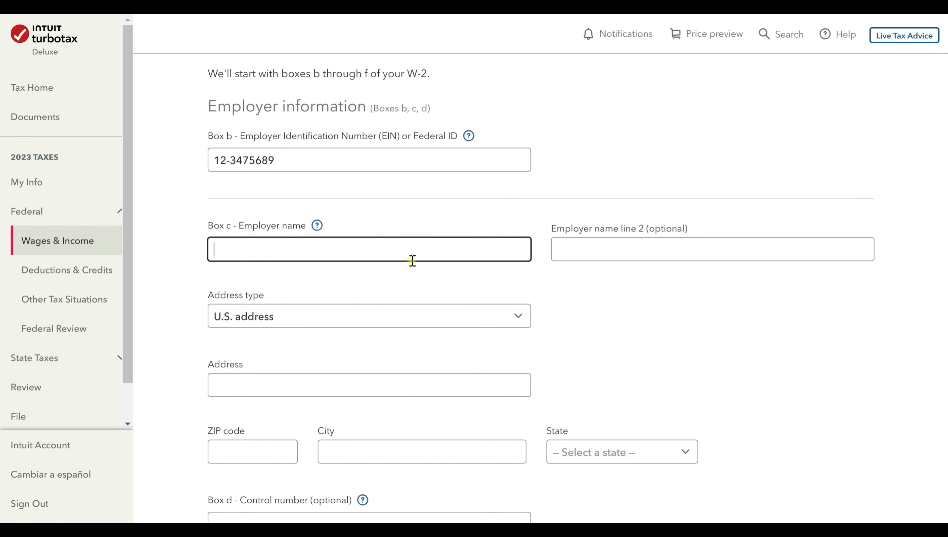
pyautogui.write('Youtube Industries')
pyautogui.press('Tab')
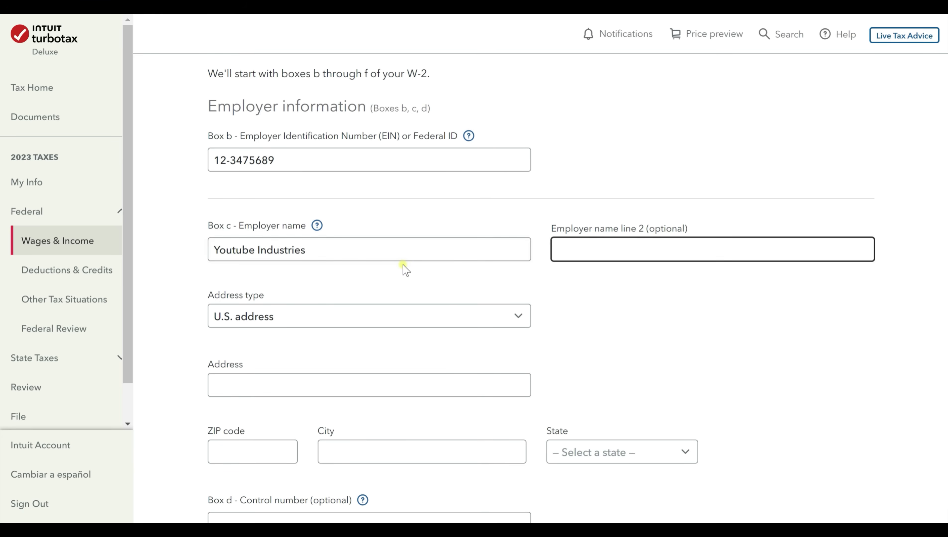
pyautogui.scroll(-2, 401, 268)
# Enter employer address 12345 Main Court, ZIP 55113, and correct the city to Saint Paul.
pyautogui.click(326, 322)
pyautogui.write('12345')
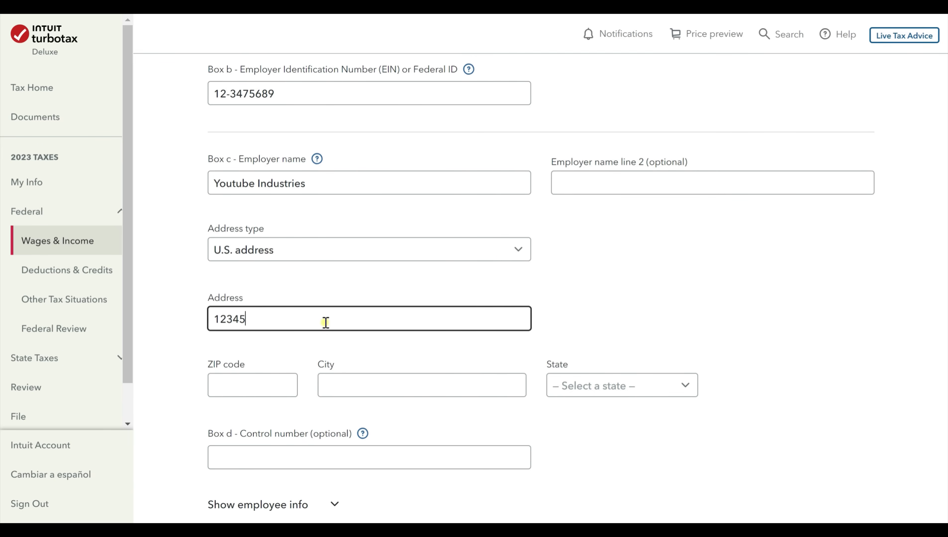
pyautogui.write(' Main Court N')
pyautogui.press('Tab')
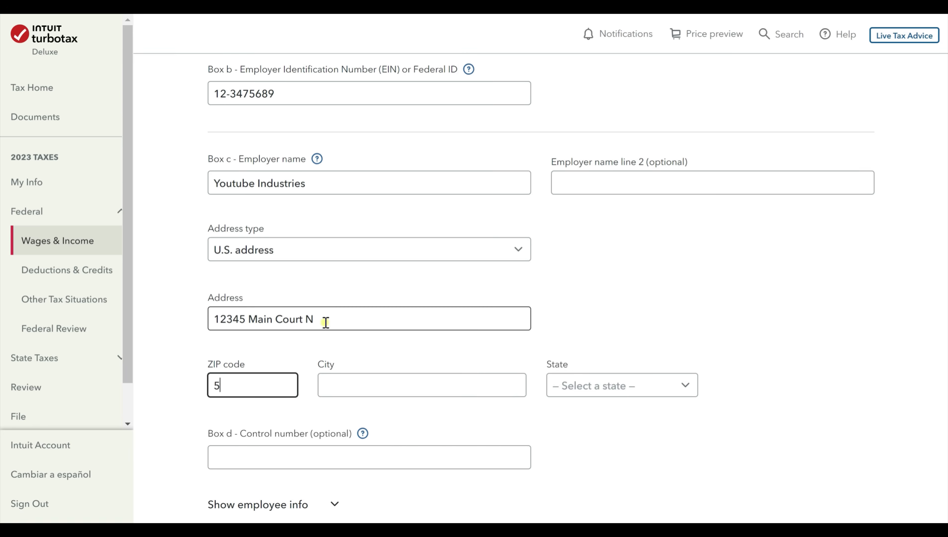
pyautogui.write('55113')
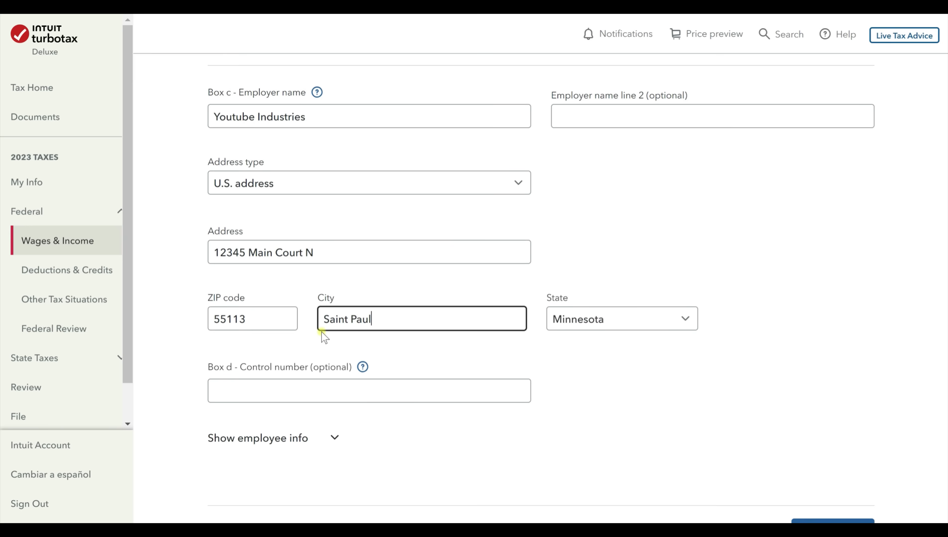
pyautogui.write('Saint')
pyautogui.press('BackSpace')
pyautogui.press('BackSpace')
pyautogui.press('BackSpace')
pyautogui.press('BackSpace')
pyautogui.press('BackSpace')
pyautogui.press('Tab')
pyautogui.scroll(-4, 633, 287)
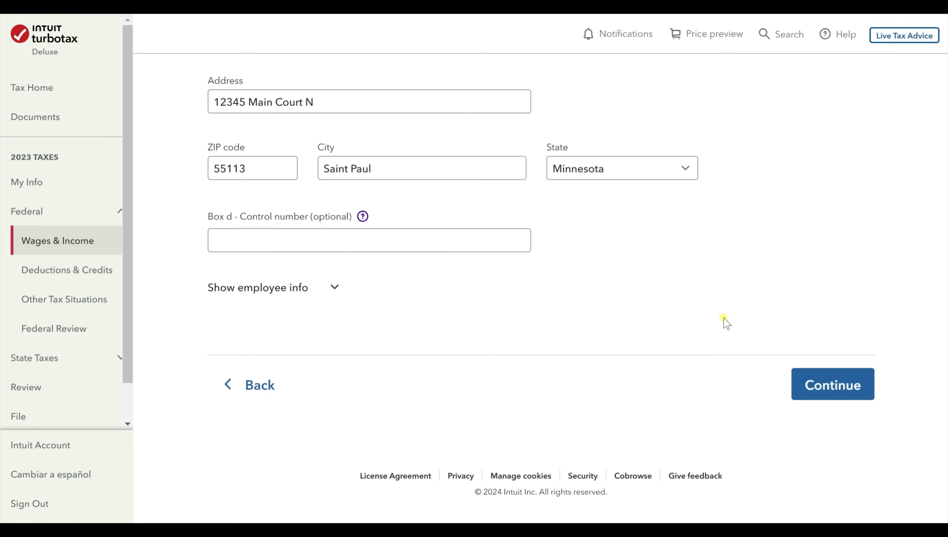
pyautogui.click(362, 216)
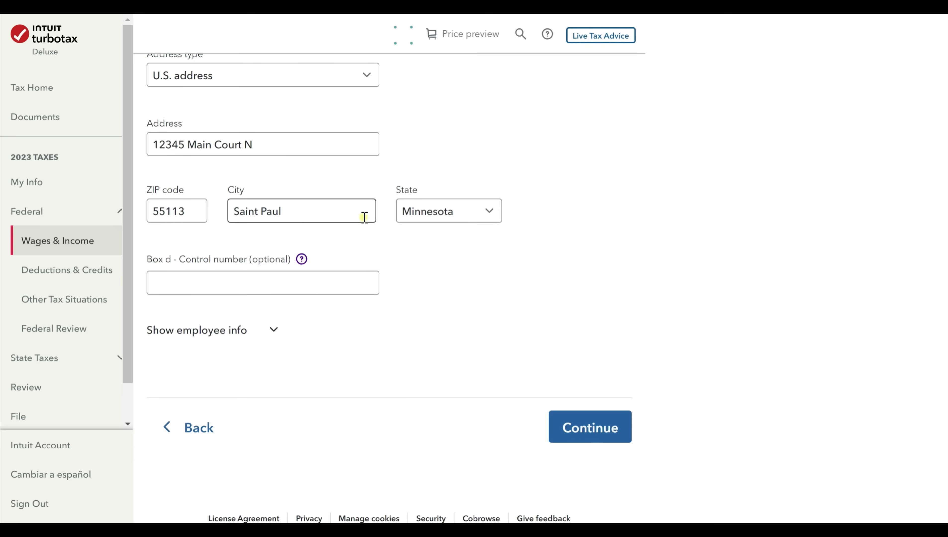
pyautogui.click(302, 258)
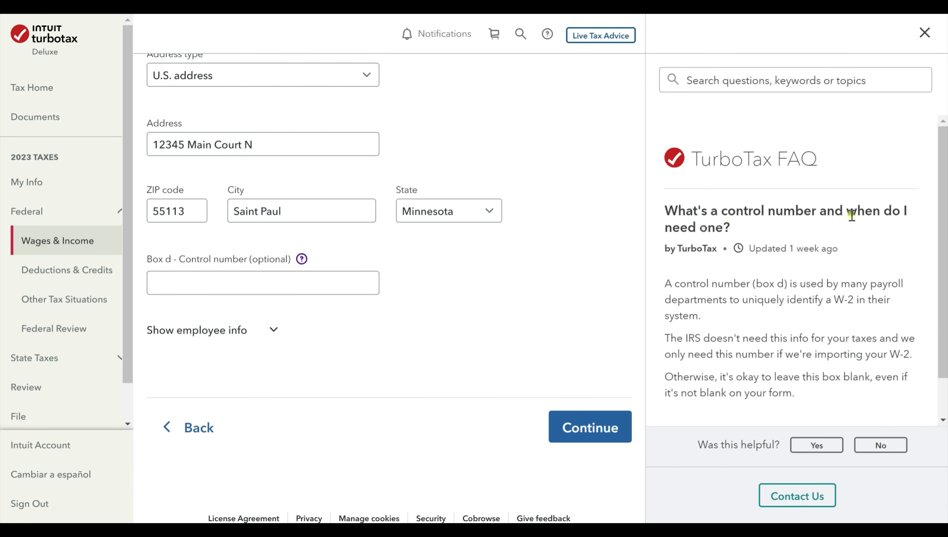
pyautogui.moveTo(944, 195); pyautogui.dragTo(944, 235)
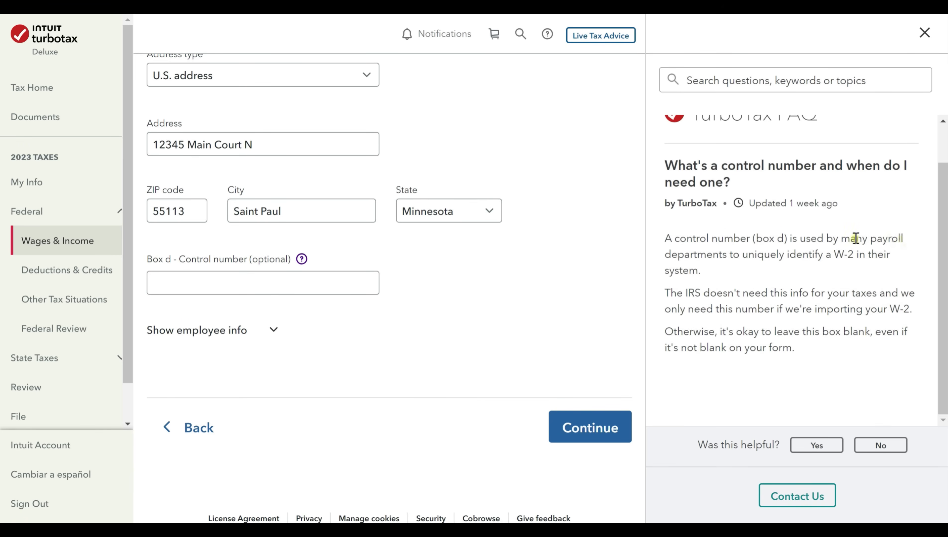
pyautogui.scroll(1, 751, 259)
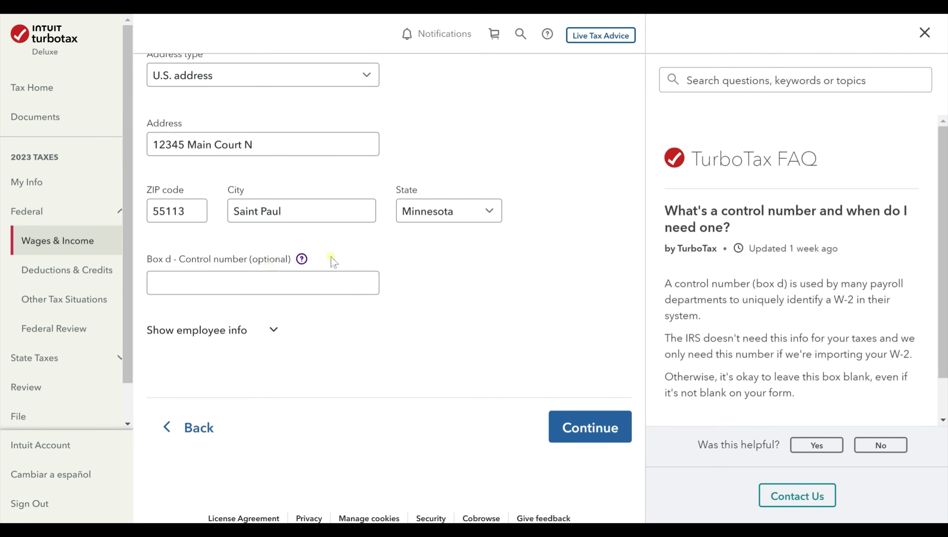
pyautogui.click(924, 33)
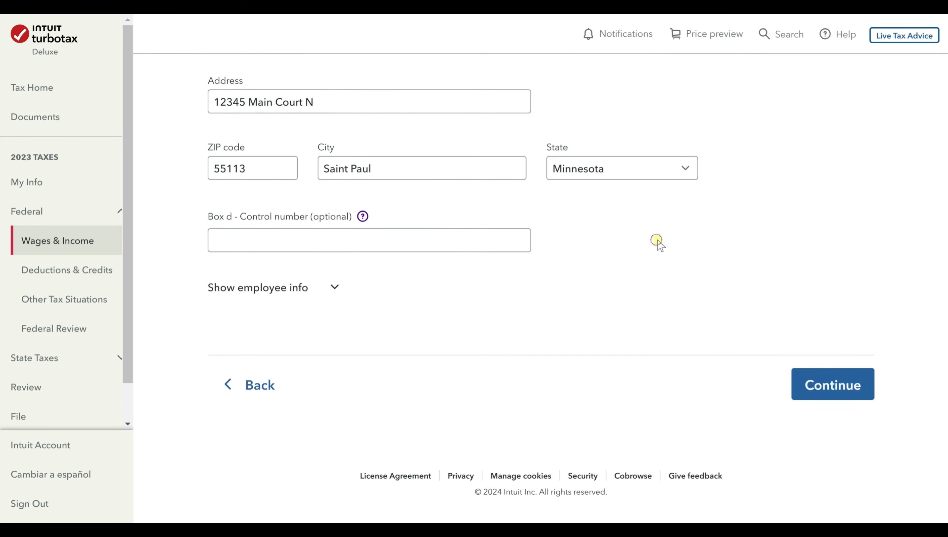
# Expand the employee info section, review its fields, and continue past the employer details.
pyautogui.click(335, 288)
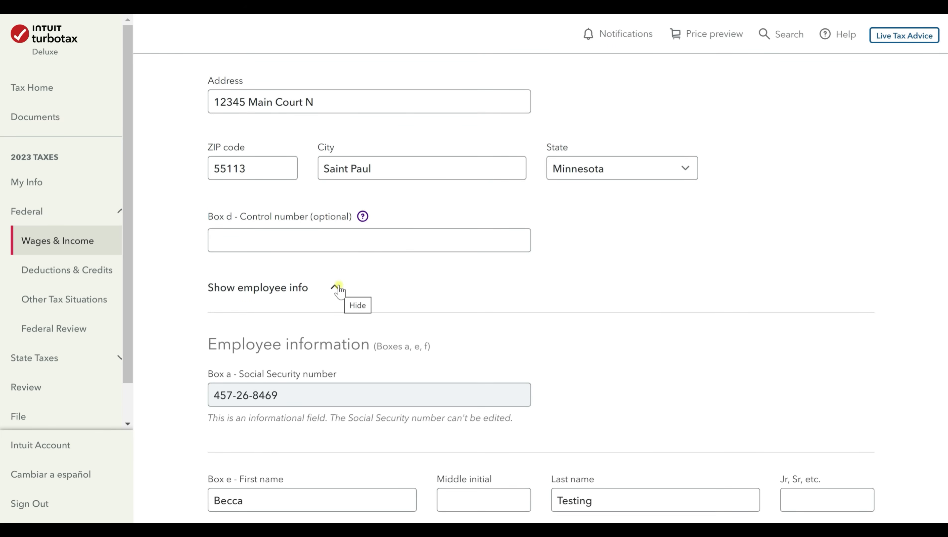
pyautogui.scroll(-10, 245, 295)
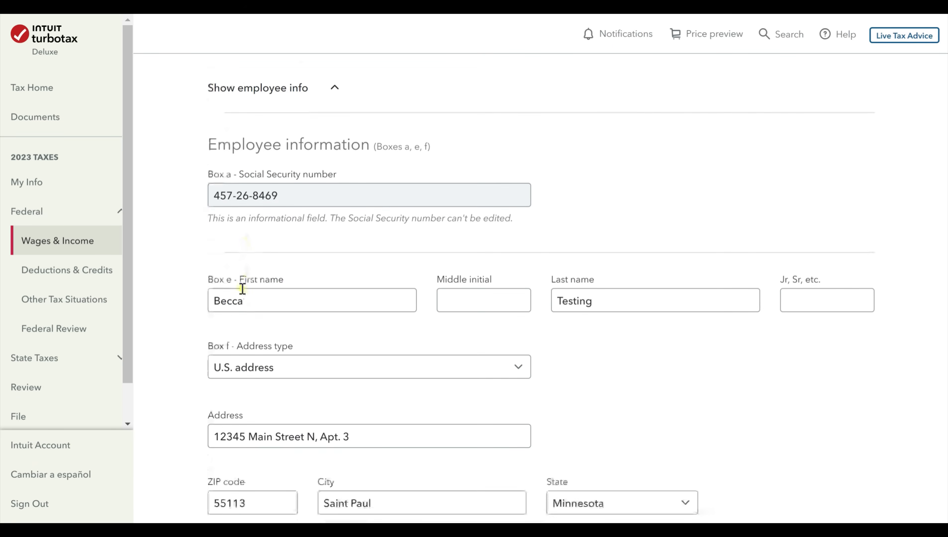
pyautogui.scroll(5, 419, 332)
pyautogui.scroll(-5, 454, 310)
pyautogui.click(834, 426)
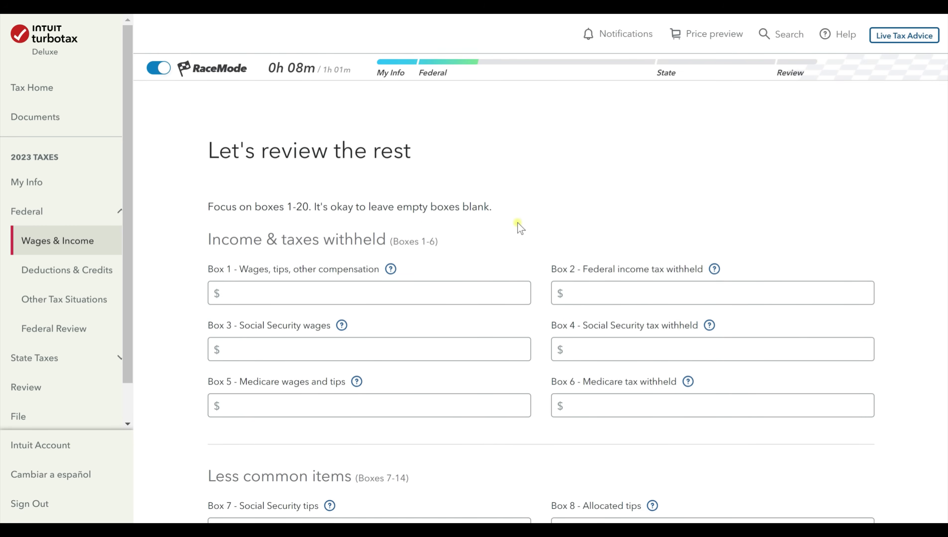
# Enter the wage boxes: Box 1 $50,000, Box 3 $5,000 and Box 5 $600.
pyautogui.scroll(-1, 517, 223)
pyautogui.scroll(1, 526, 222)
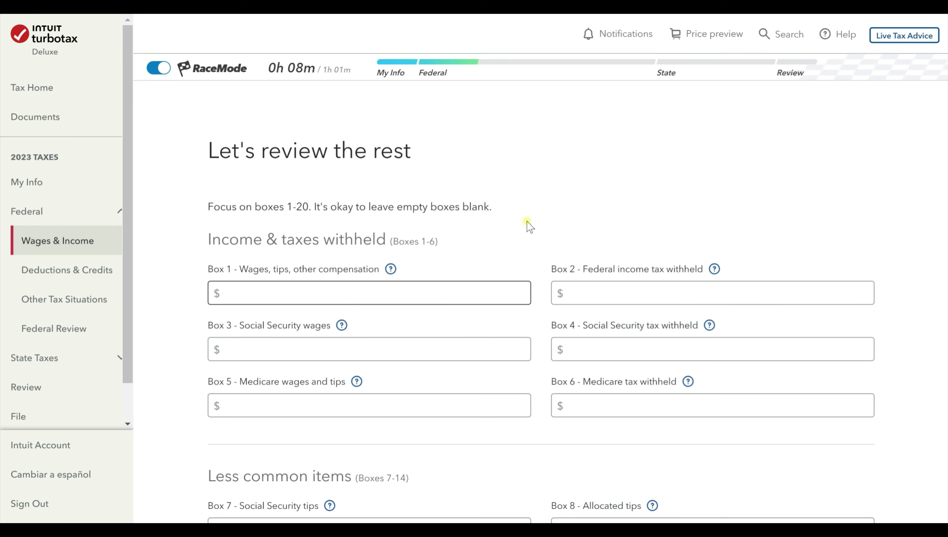
pyautogui.click(475, 289)
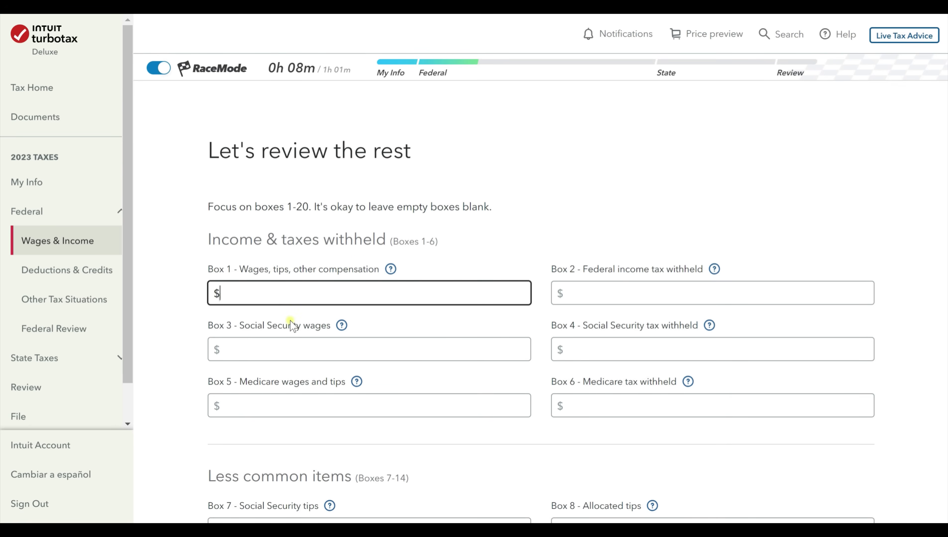
pyautogui.write('500,000')
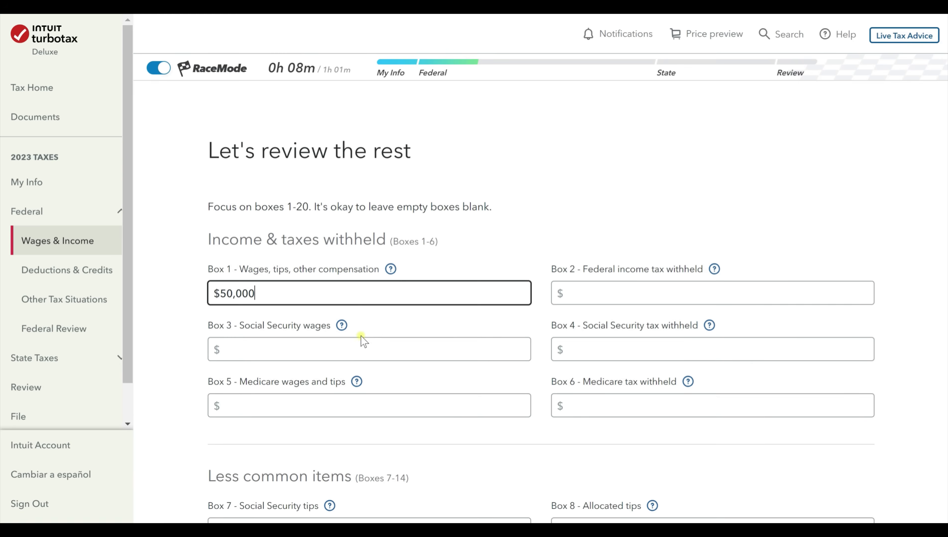
pyautogui.click(358, 348)
pyautogui.scroll(-1, 358, 347)
pyautogui.scroll(-1, 358, 348)
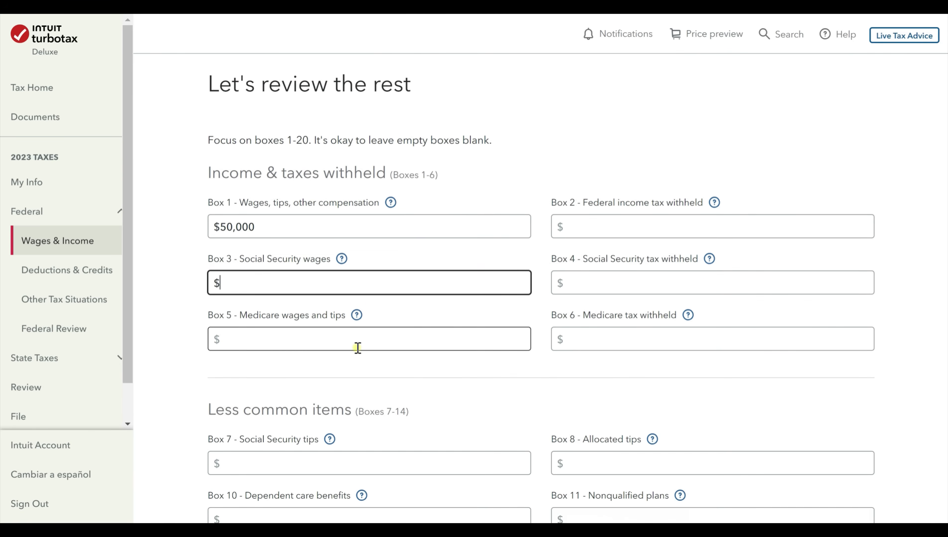
pyautogui.write('500')
pyautogui.click(374, 347)
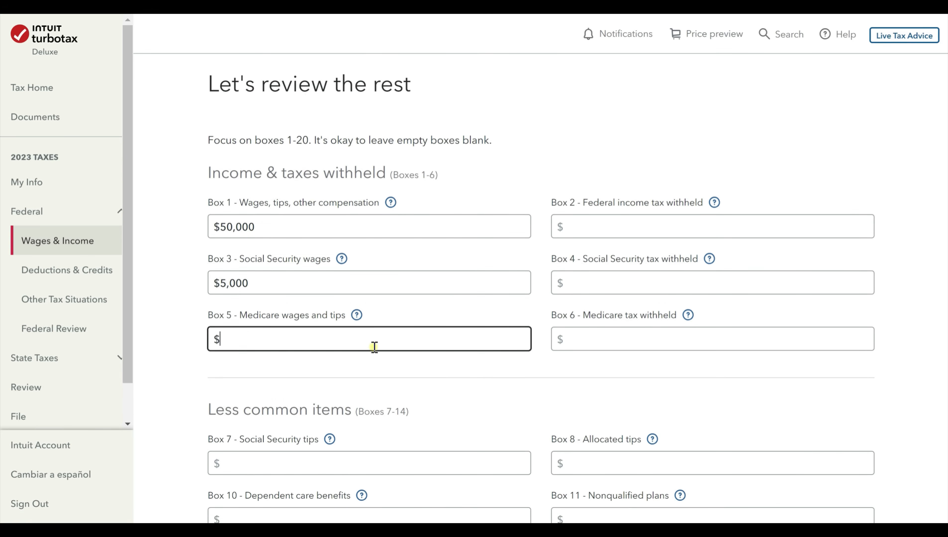
pyautogui.write('600')
# Enter the withholding boxes: Box 2 $1,200, Box 4 $200 and Box 6 $500.
pyautogui.click(669, 221)
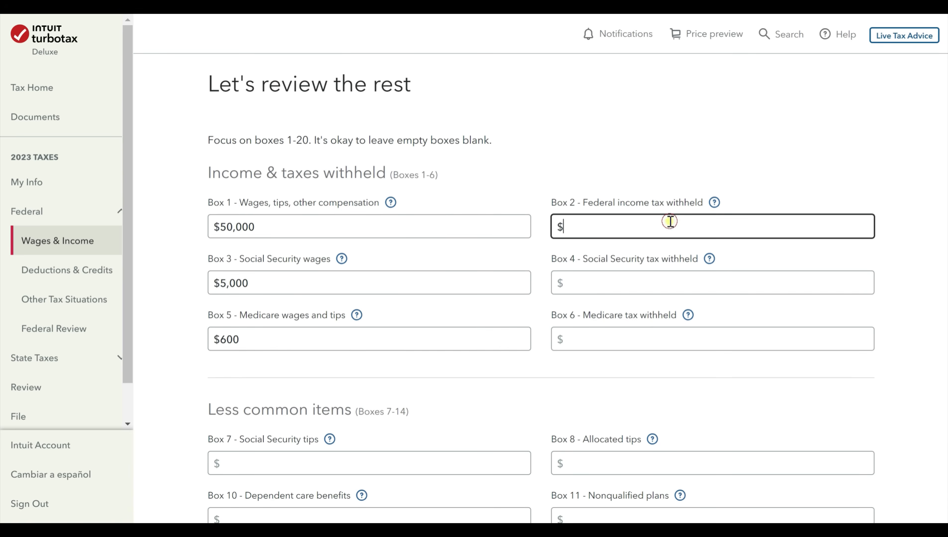
pyautogui.write('1200')
pyautogui.click(660, 283)
pyautogui.write('200')
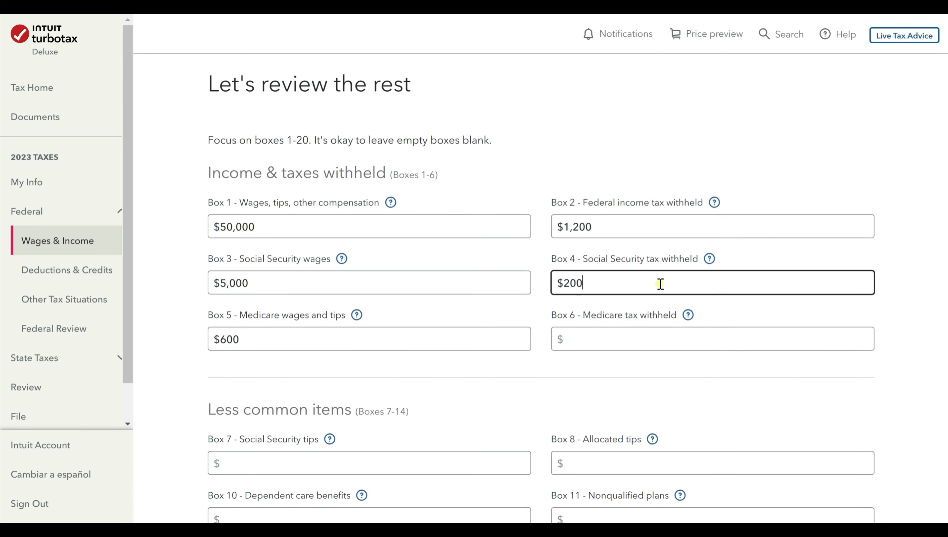
pyautogui.click(671, 344)
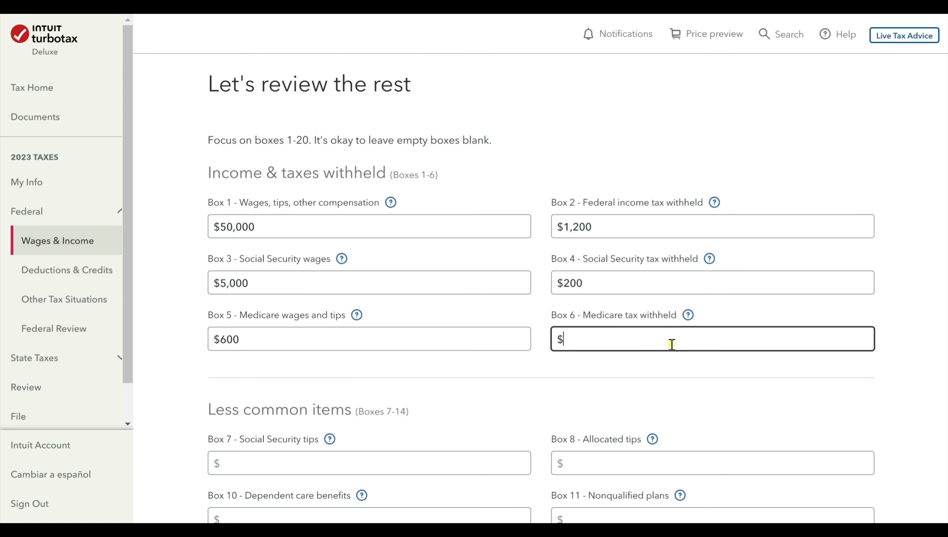
pyautogui.write('500')
pyautogui.click(664, 366)
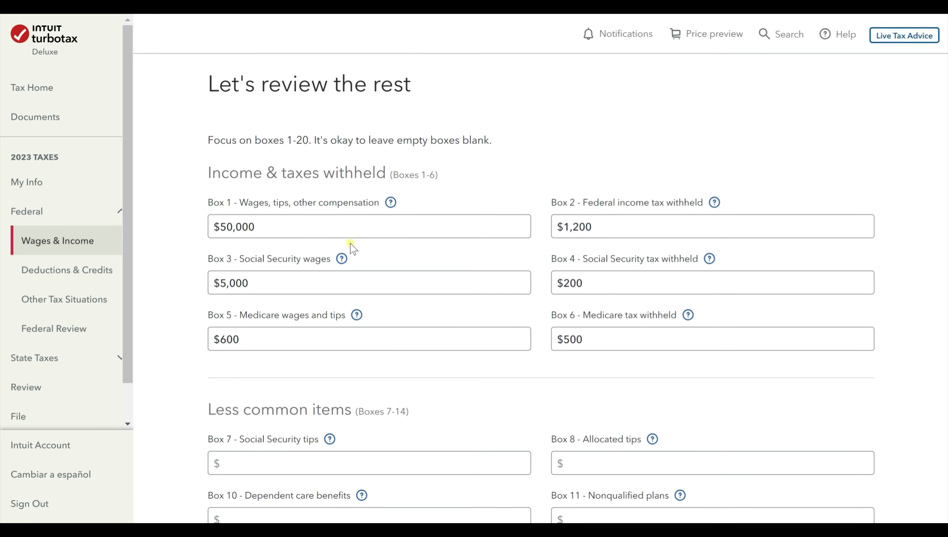
pyautogui.scroll(-2, 350, 243)
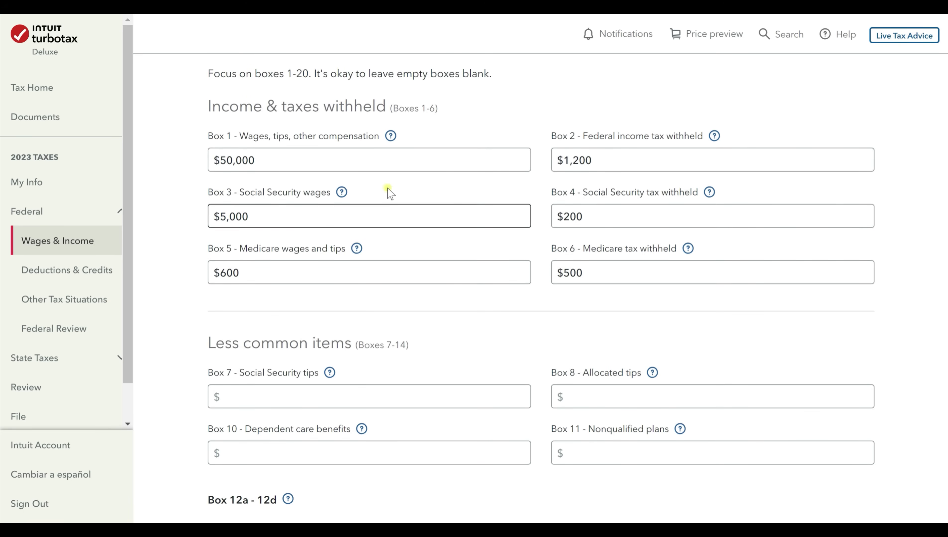
# Read the Box 1 help article, then leave Box 7 Social Security tips blank.
pyautogui.click(391, 136)
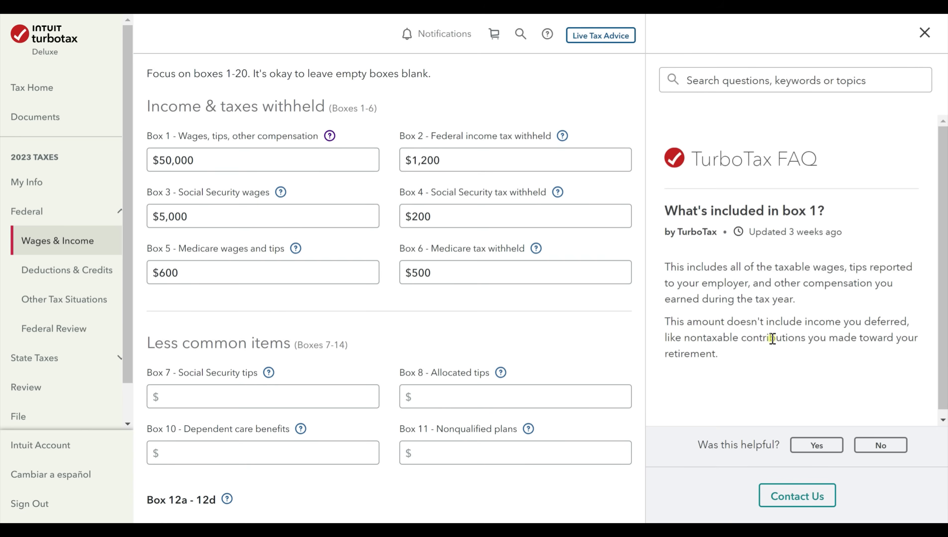
pyautogui.click(925, 33)
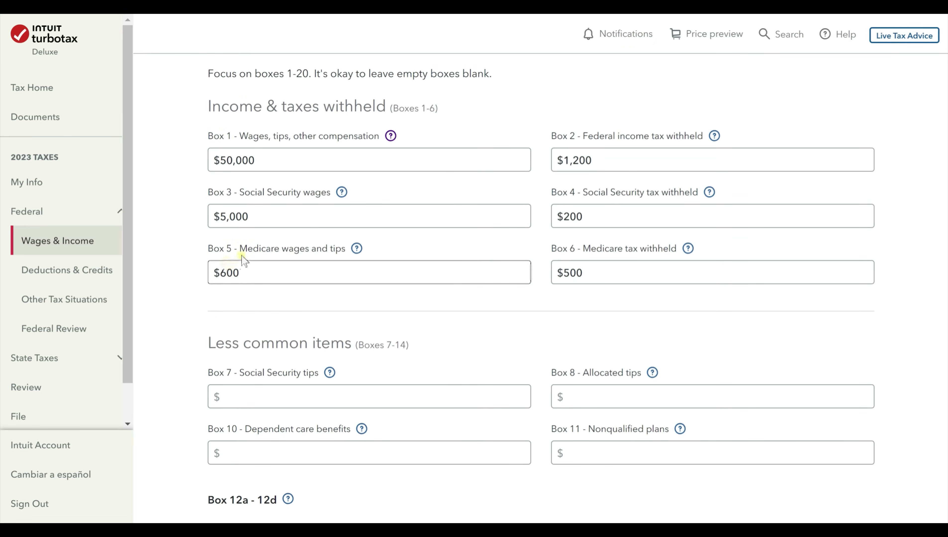
pyautogui.scroll(-2, 243, 257)
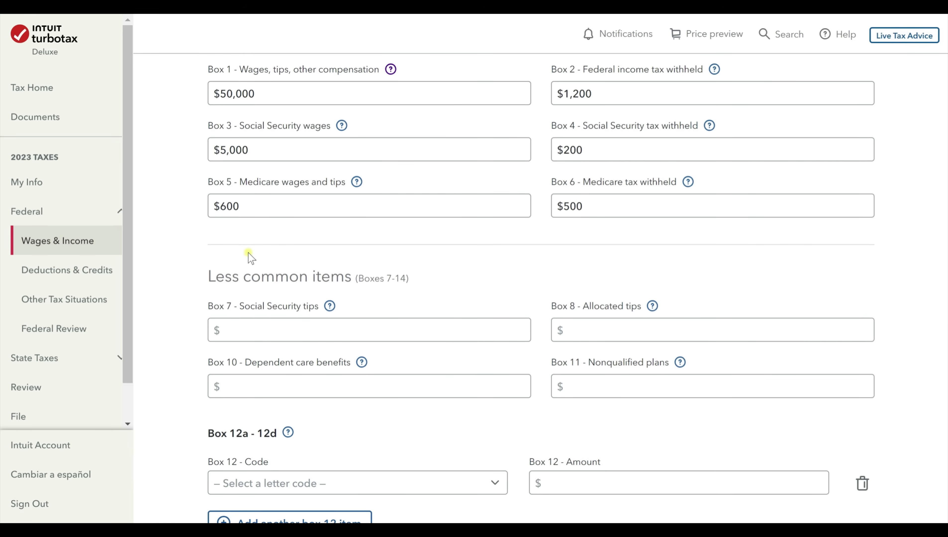
pyautogui.scroll(-2, 248, 253)
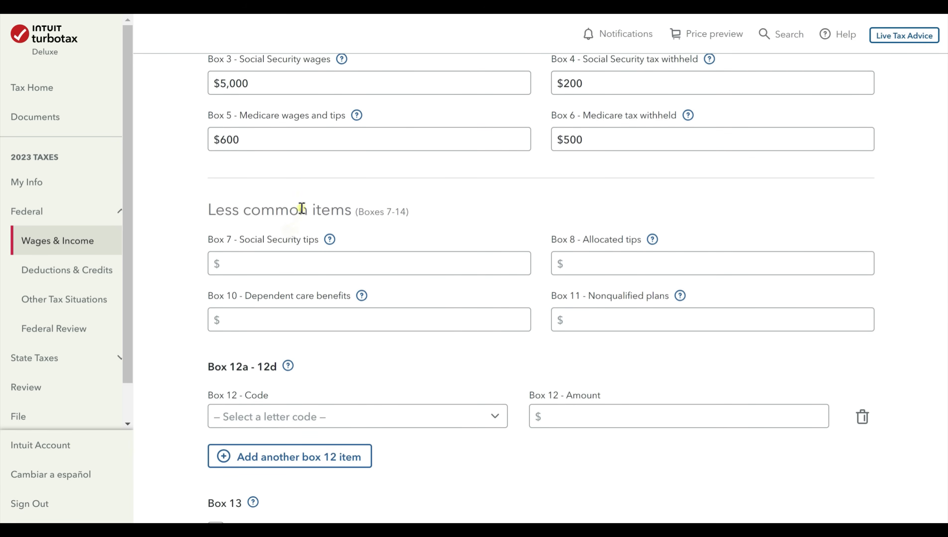
pyautogui.scroll(-2, 307, 212)
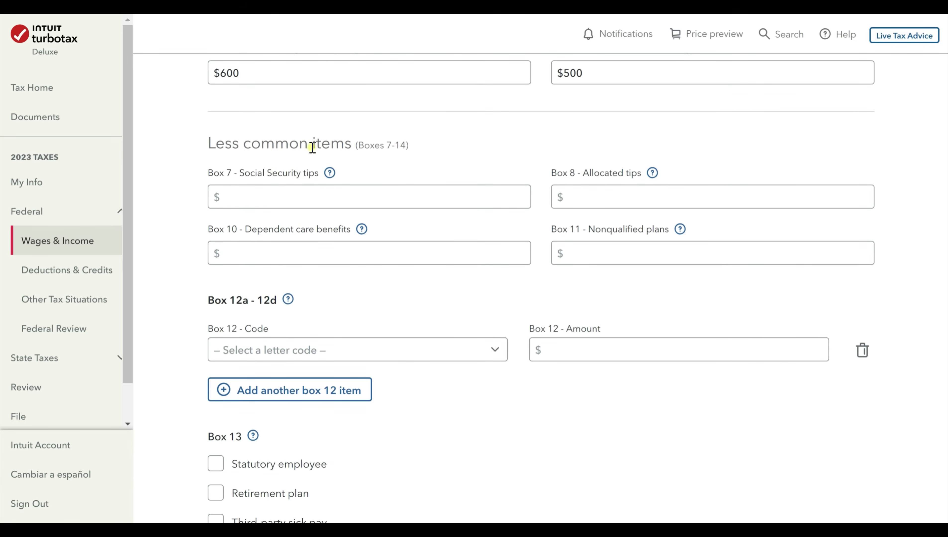
pyautogui.click(314, 196)
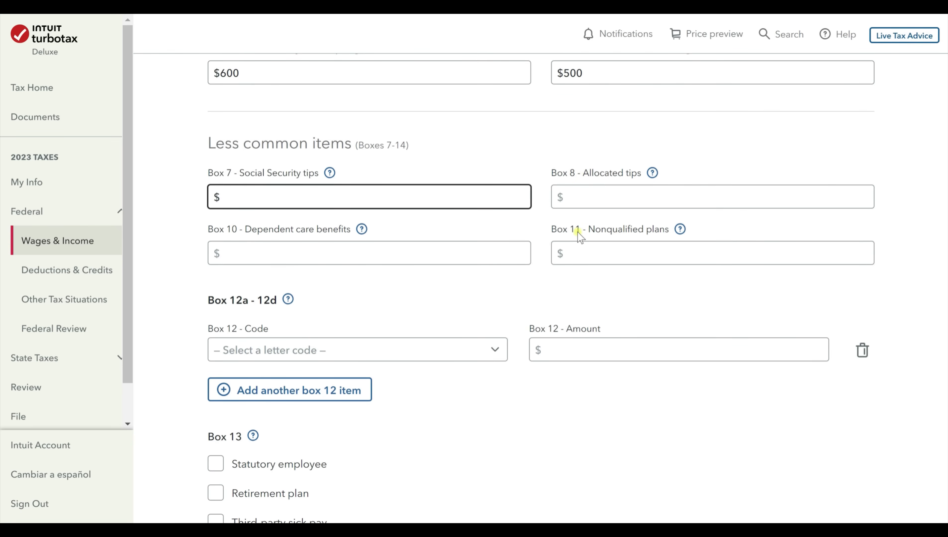
pyautogui.click(499, 300)
# Open the Box 12a-12d help article on entering Box 12 codes and amounts.
pyautogui.scroll(-3, 499, 301)
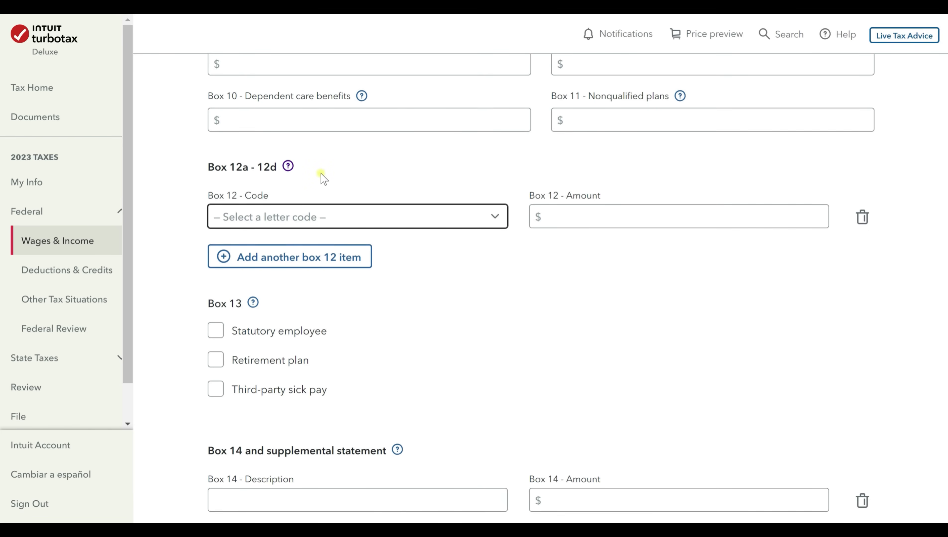
pyautogui.click(288, 166)
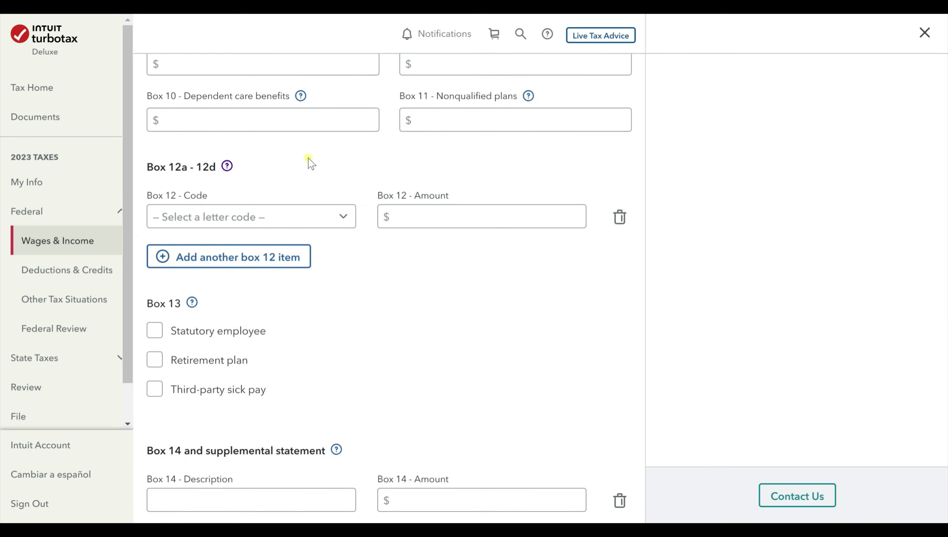
pyautogui.scroll(-2, 793, 286)
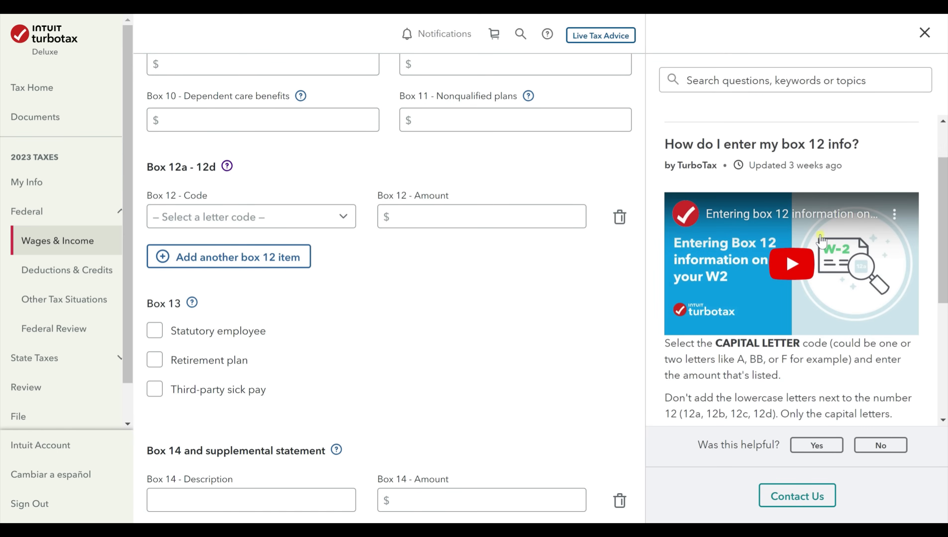
pyautogui.scroll(-5, 823, 338)
pyautogui.scroll(6, 796, 169)
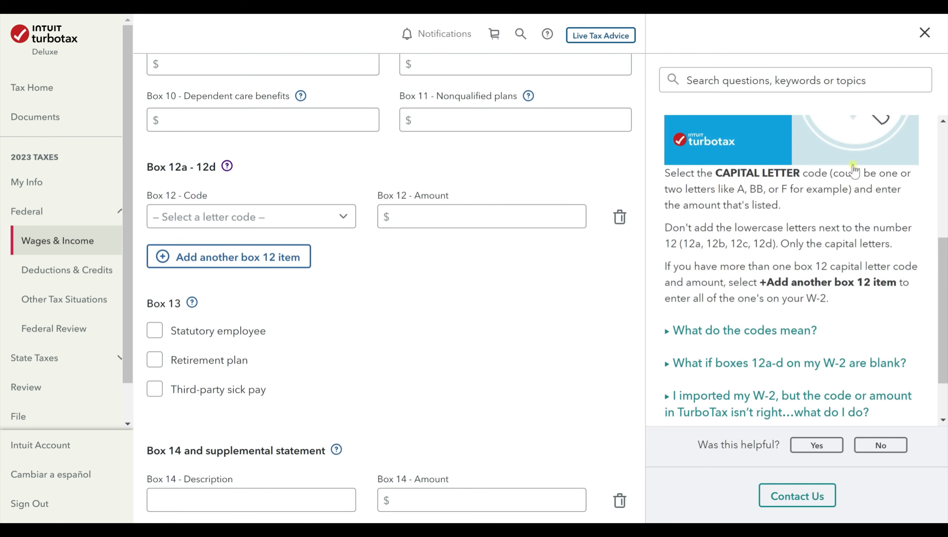
# Close the help and pick Box 12 code DD with an initial amount of 500.
pyautogui.click(924, 33)
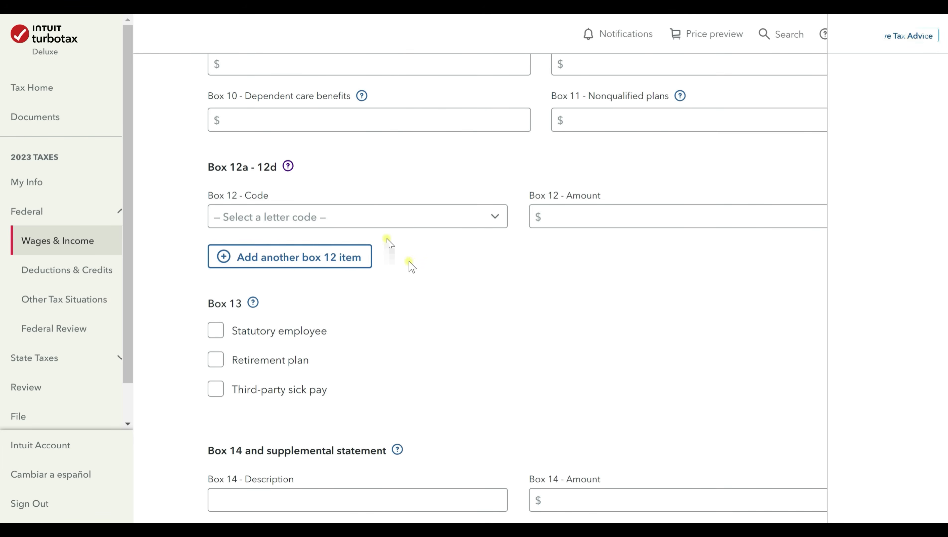
pyautogui.click(504, 215)
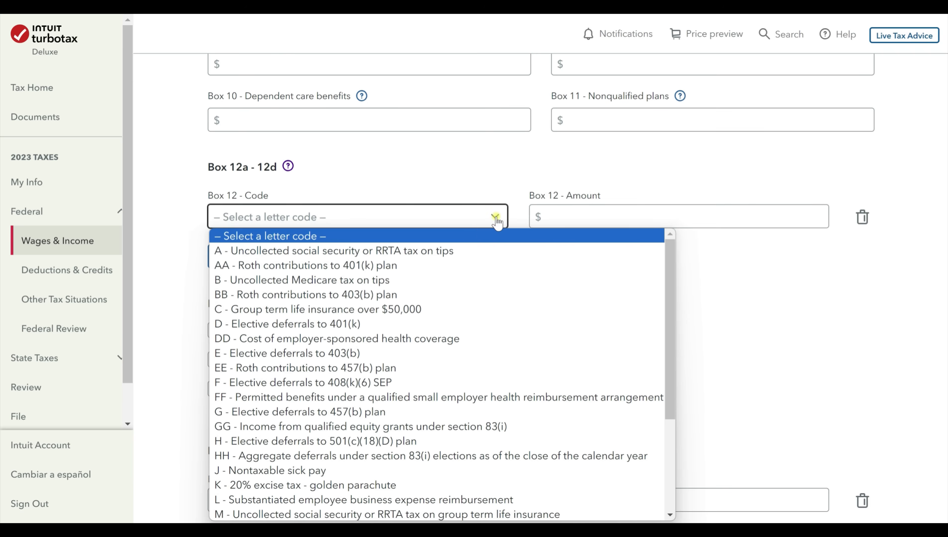
pyautogui.scroll(-4, 401, 330)
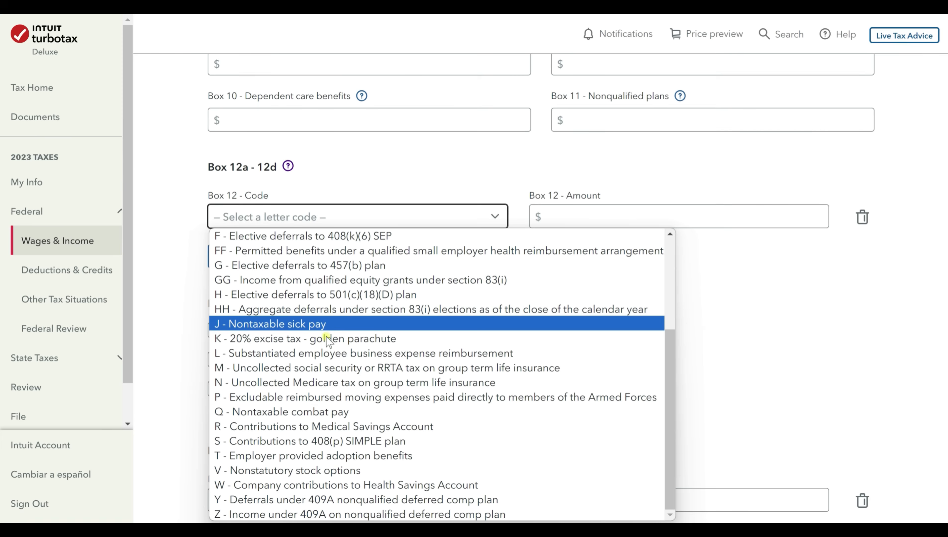
pyautogui.scroll(3, 332, 399)
pyautogui.scroll(1, 332, 399)
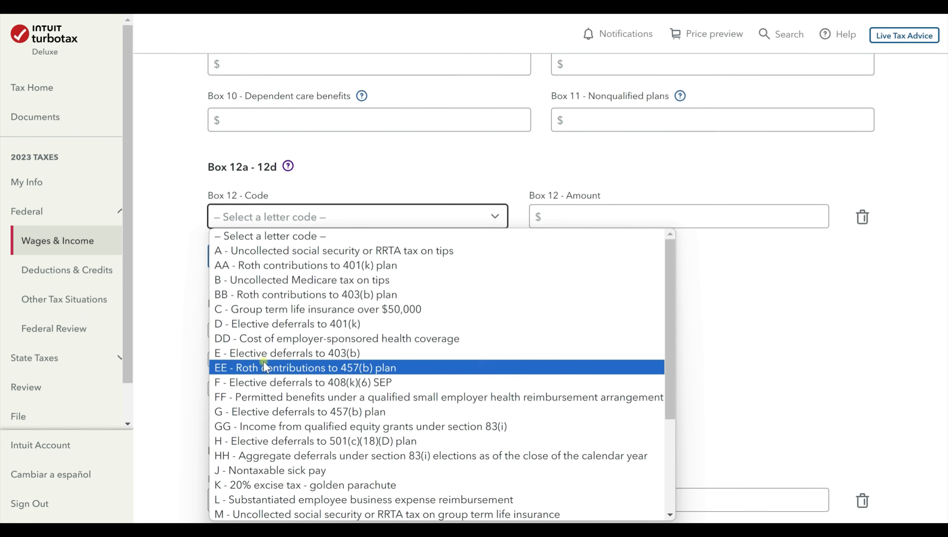
pyautogui.click(265, 338)
pyautogui.click(598, 214)
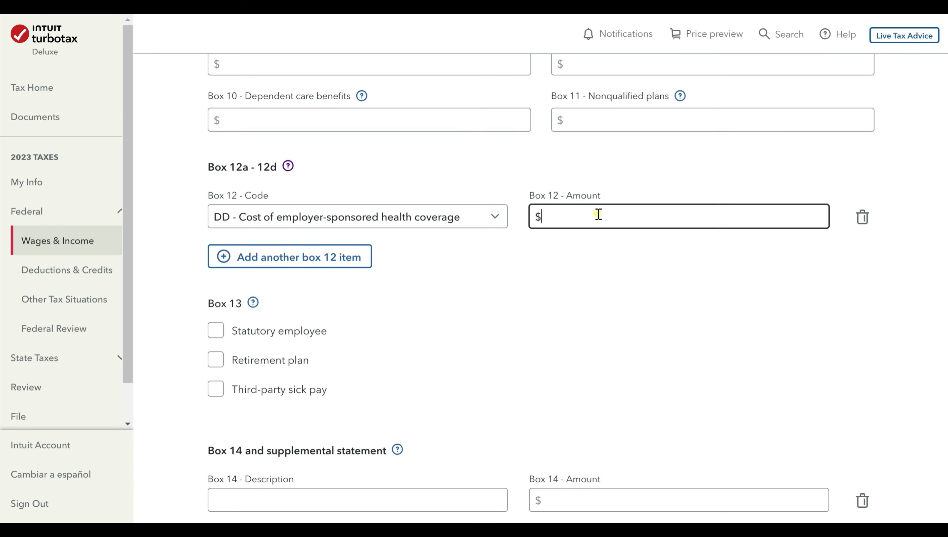
pyautogui.write('500')
# Change the Box 12 code to D, 401(k) elective deferrals, with amount $5,000.
pyautogui.click(350, 220)
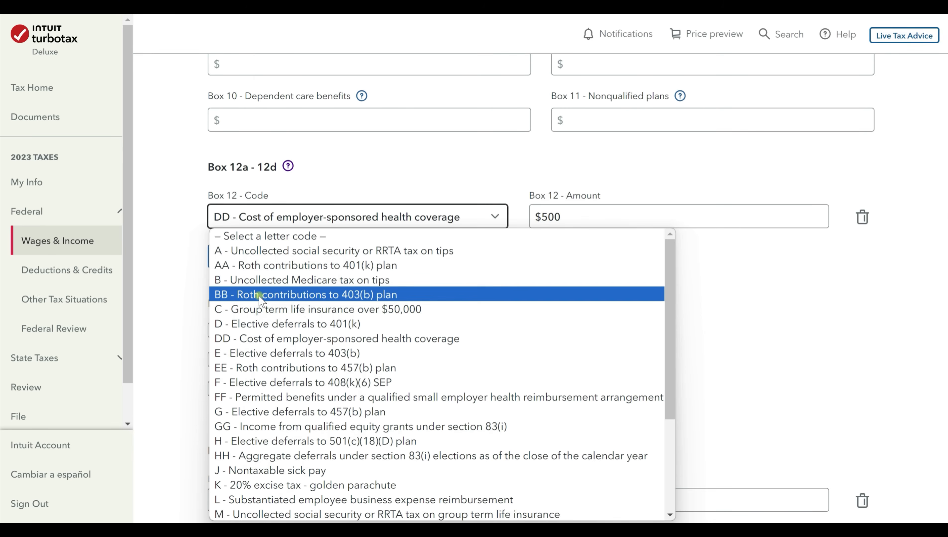
pyautogui.scroll(-4, 265, 338)
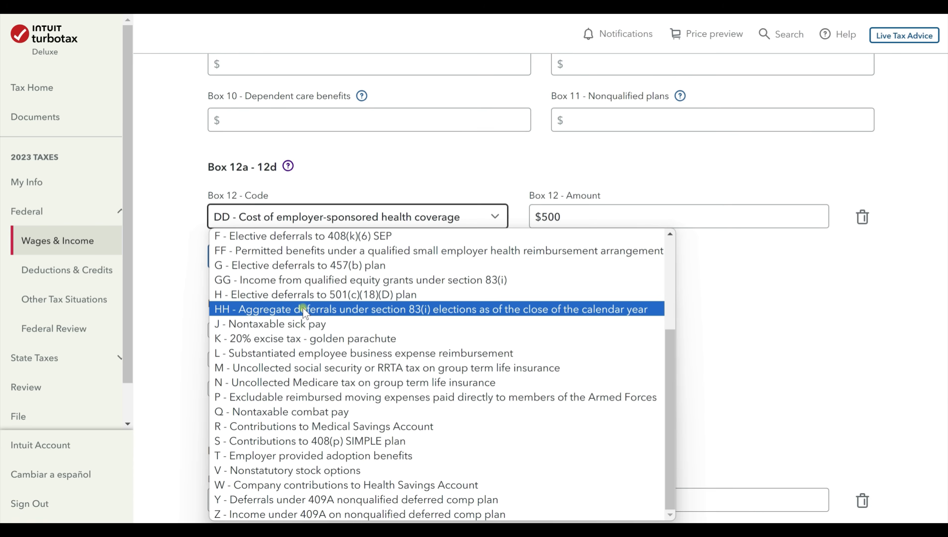
pyautogui.scroll(4, 305, 319)
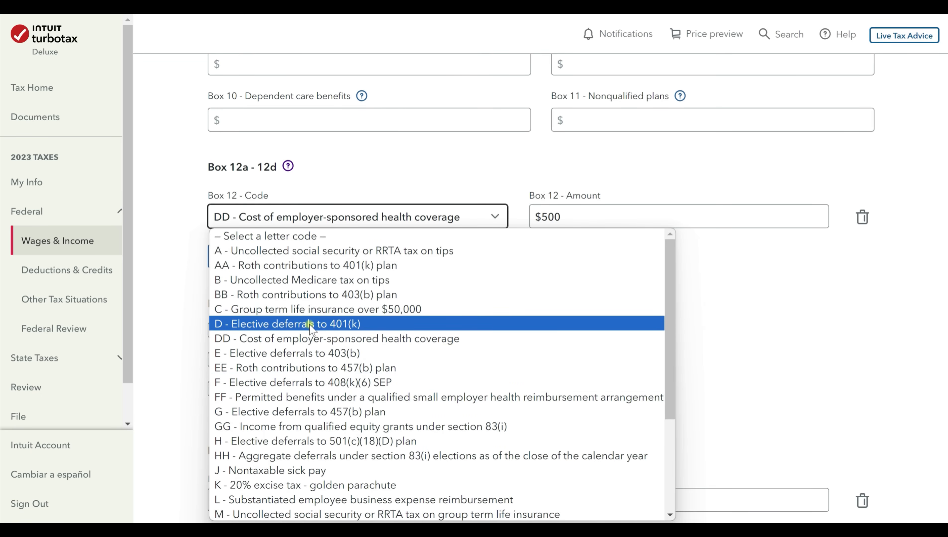
pyautogui.click(311, 324)
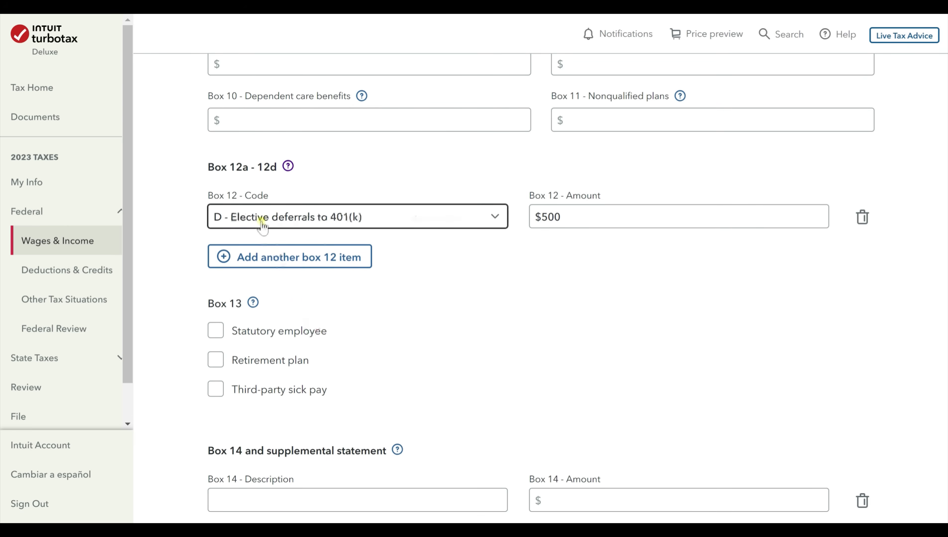
pyautogui.click(595, 218)
pyautogui.write('000')
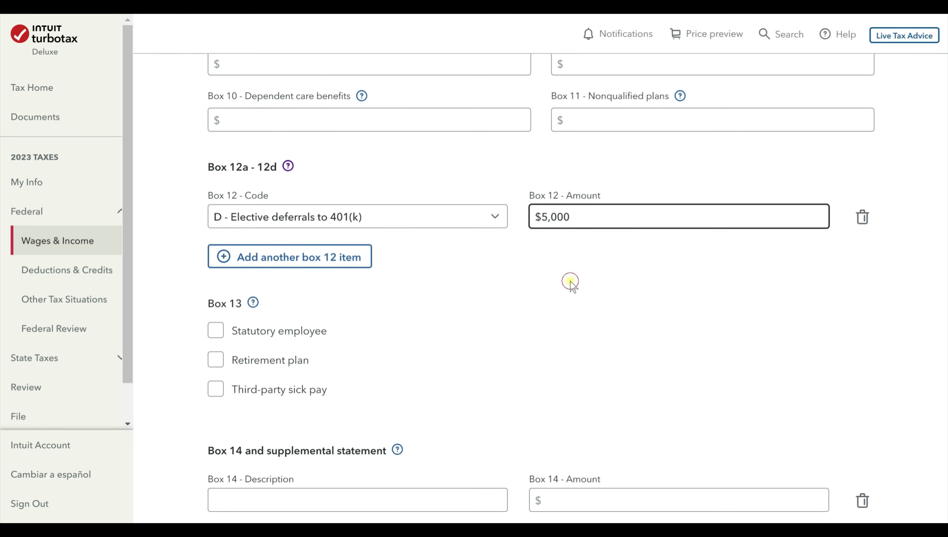
pyautogui.click(569, 282)
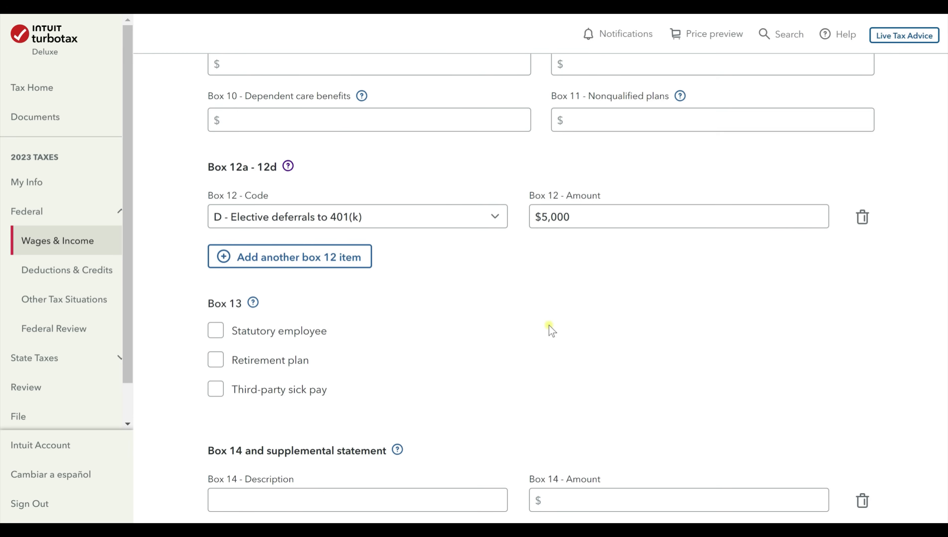
# Select Minnesota as the W-2's Box 15 state, leaving the other state boxes blank.
pyautogui.scroll(-3, 551, 331)
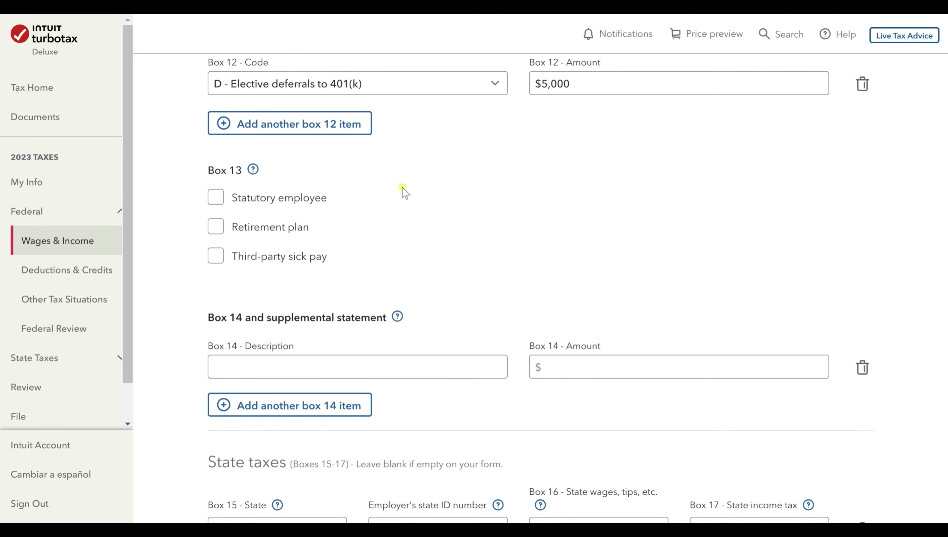
pyautogui.scroll(-4, 393, 256)
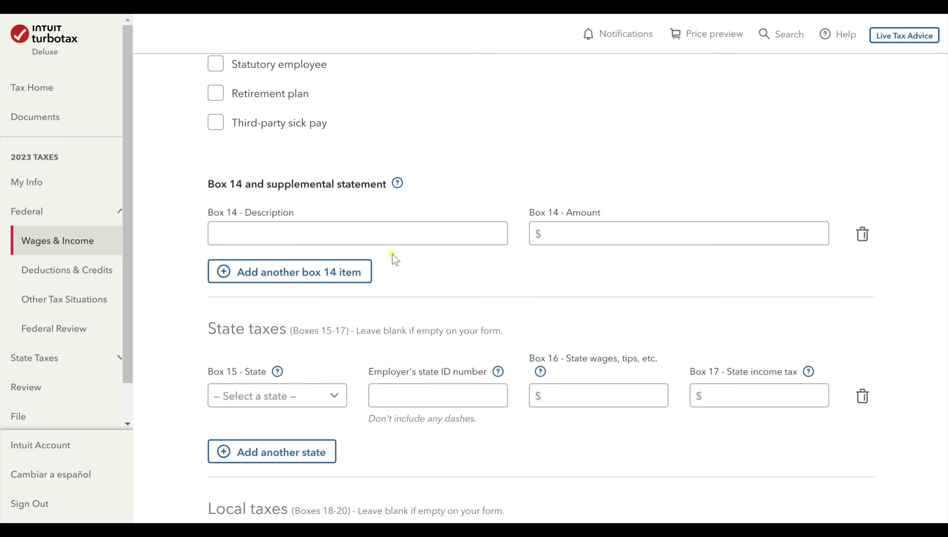
pyautogui.scroll(-2, 392, 254)
pyautogui.scroll(4, 307, 186)
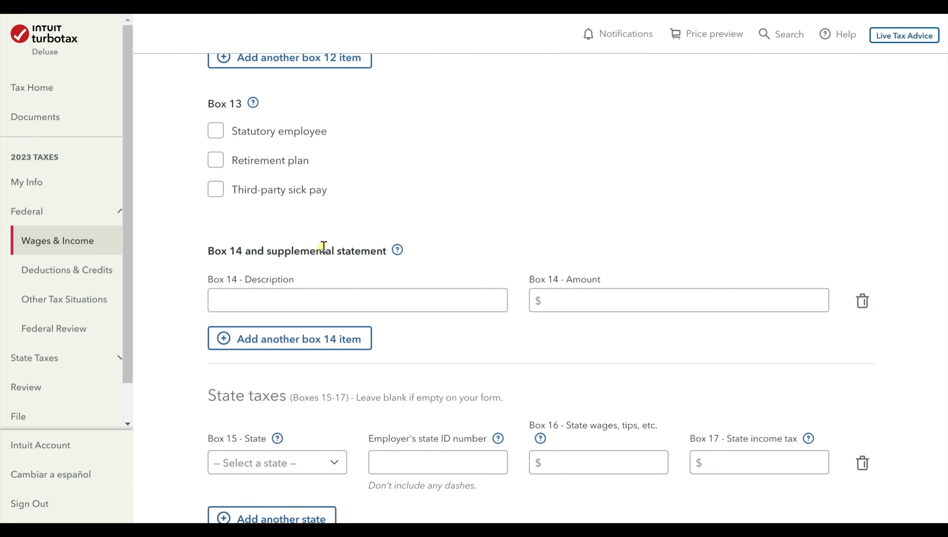
pyautogui.scroll(2, 324, 247)
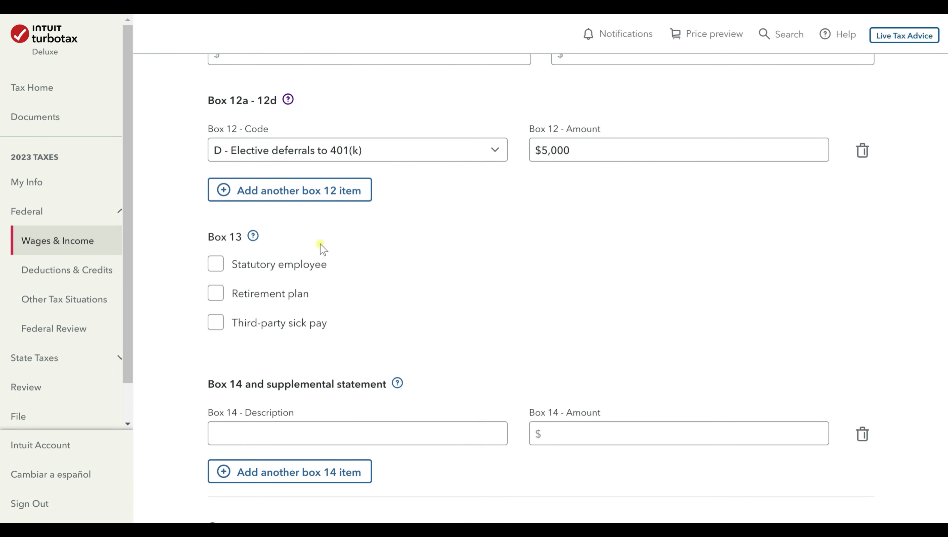
pyautogui.scroll(-3, 320, 244)
pyautogui.scroll(-3, 320, 245)
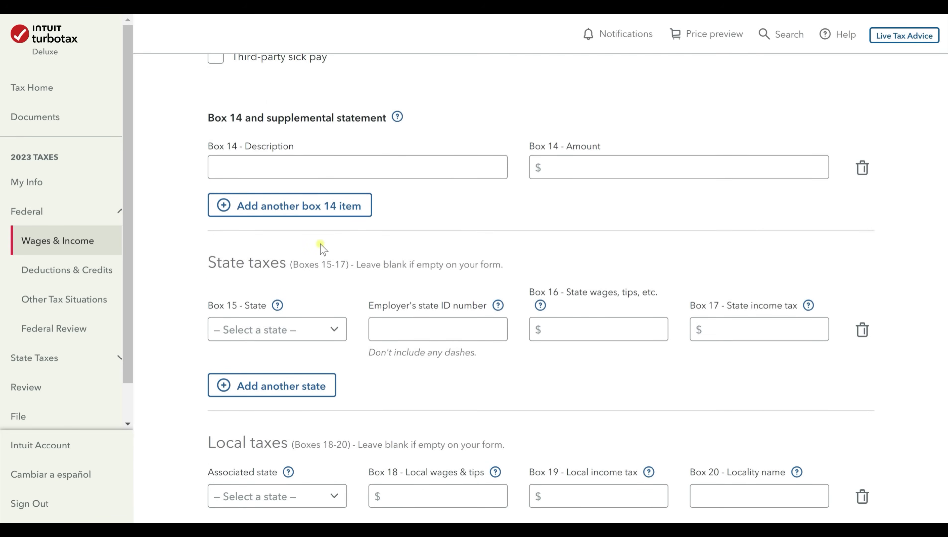
pyautogui.click(400, 324)
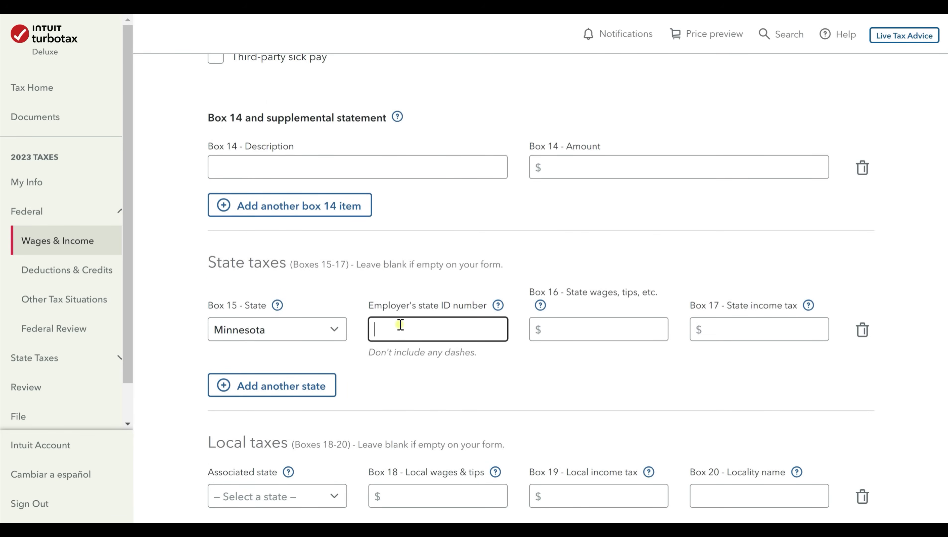
pyautogui.scroll(-2, 398, 325)
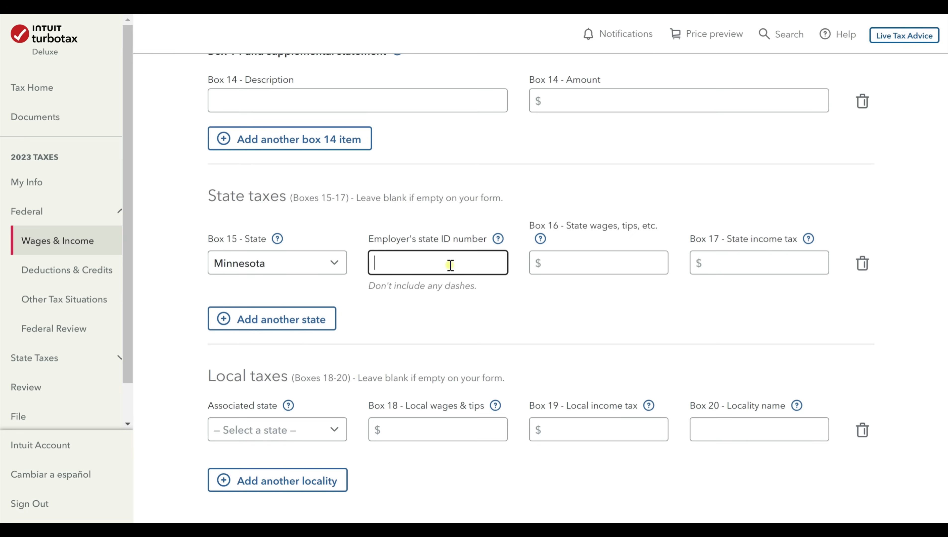
# Enter the employer's state ID, 50,000 in Box 16 state wages and 5000 in Box 17 state tax.
pyautogui.write('1234567')
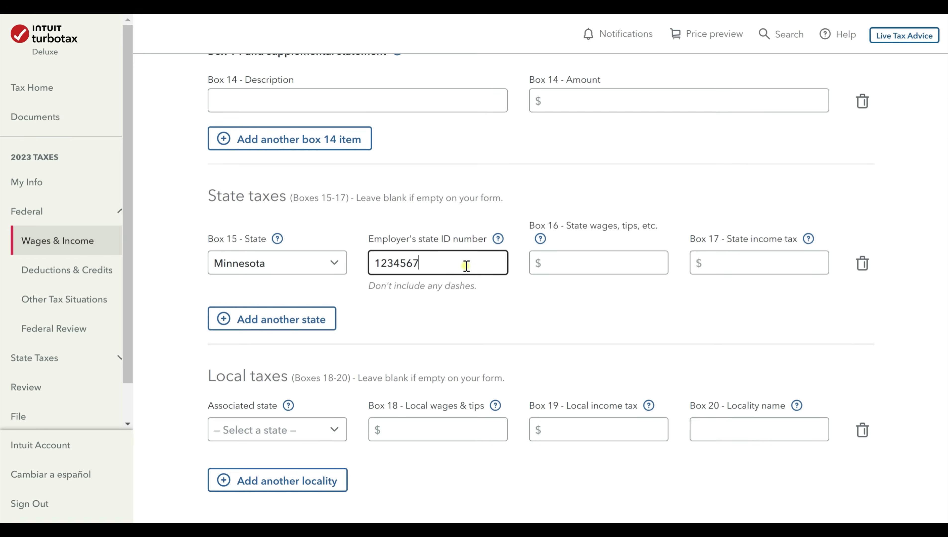
pyautogui.click(579, 265)
pyautogui.write('5')
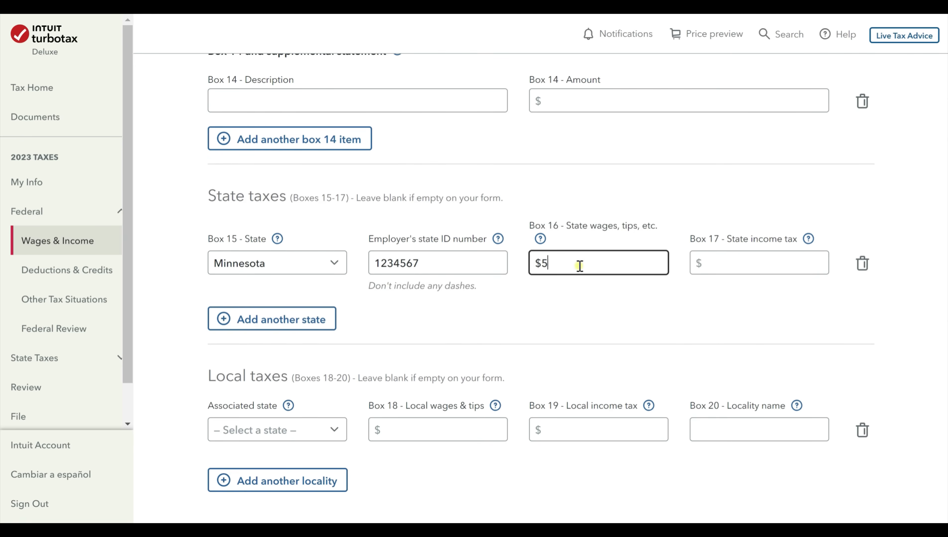
pyautogui.write('0,000')
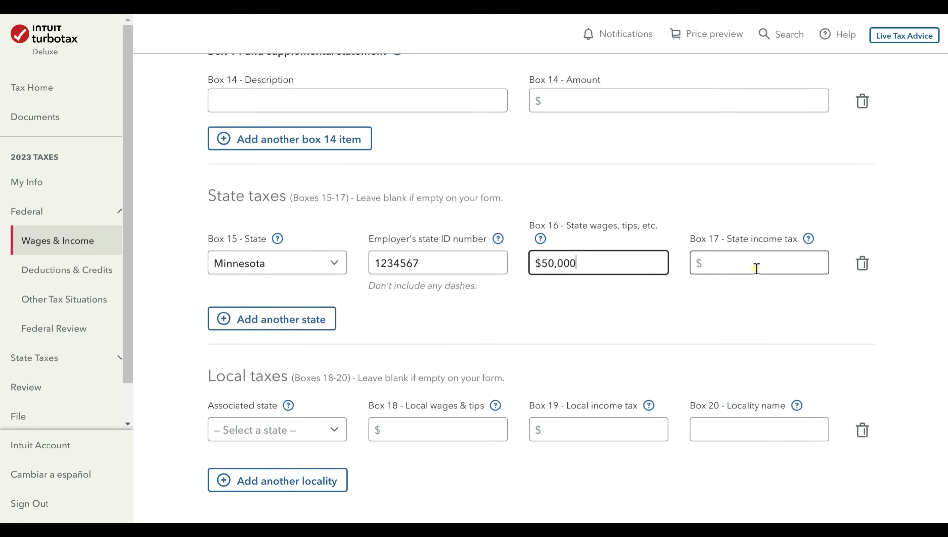
pyautogui.click(751, 263)
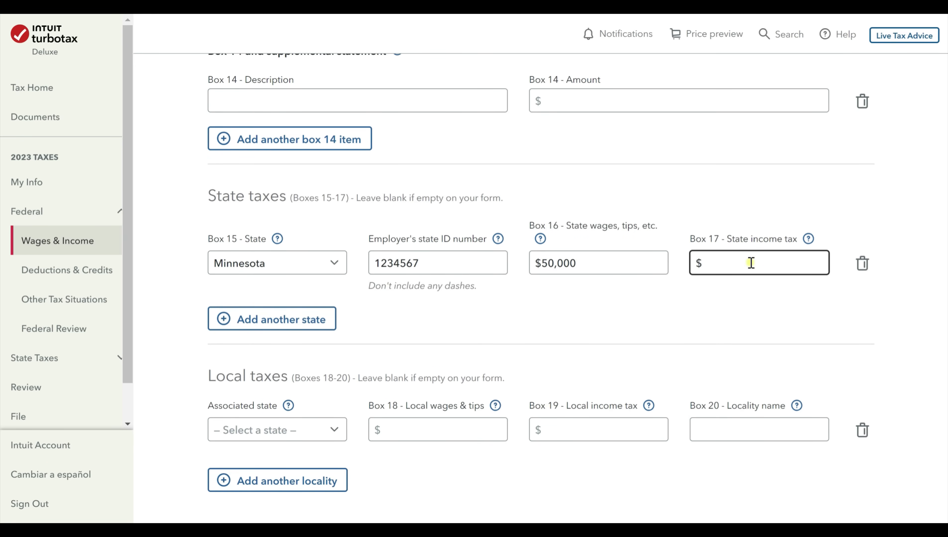
pyautogui.write('5000')
# Submit the W-2 state details to reach the Boxes 1 and 2 review.
pyautogui.scroll(-4, 617, 335)
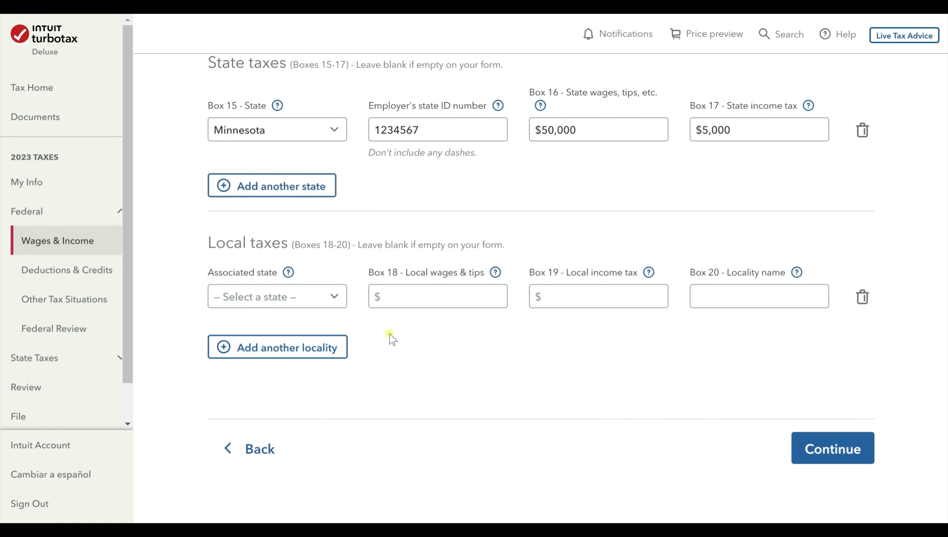
pyautogui.moveTo(225, 244); pyautogui.dragTo(466, 247)
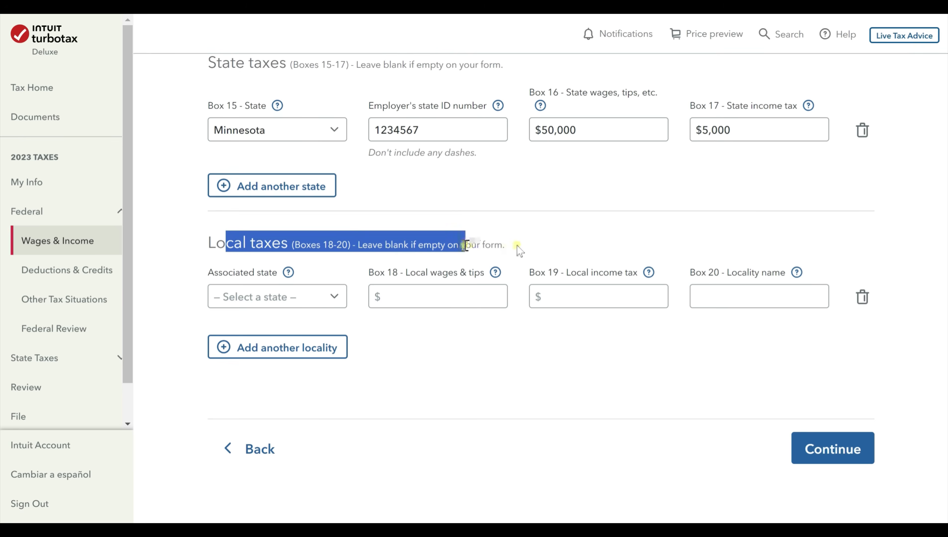
pyautogui.click(553, 242)
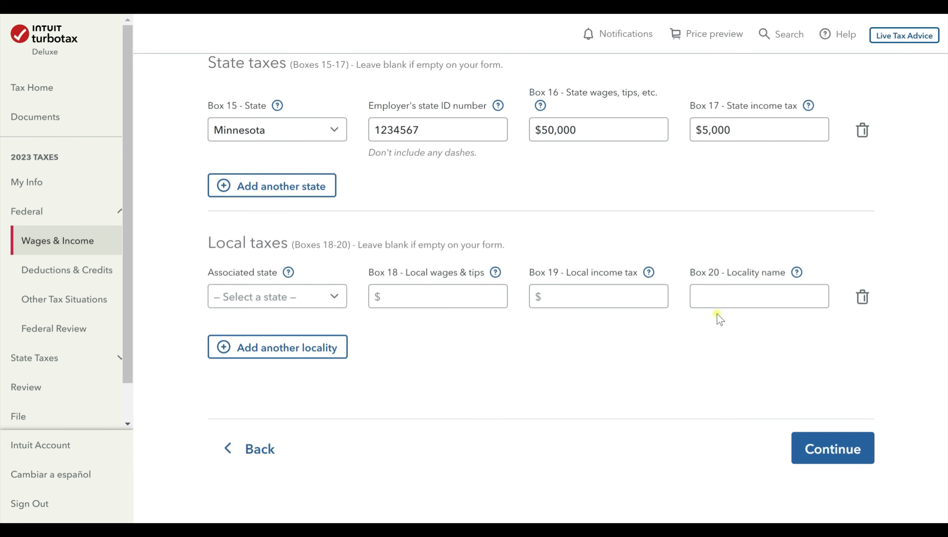
pyautogui.click(850, 456)
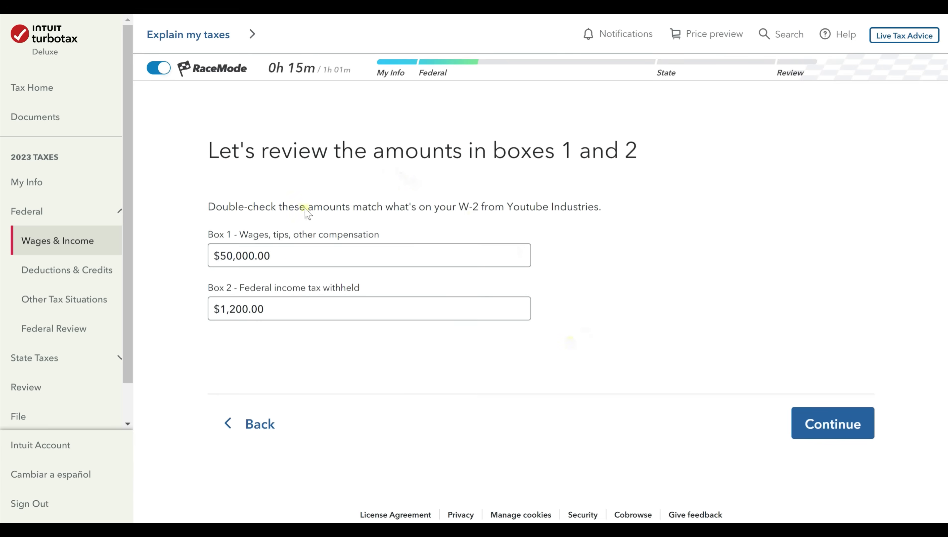
# Accept the reviewed W-2 amounts for boxes 1 and 2, then boxes 5, 6 and 7.
pyautogui.click(312, 259)
pyautogui.click(233, 279)
pyautogui.click(840, 424)
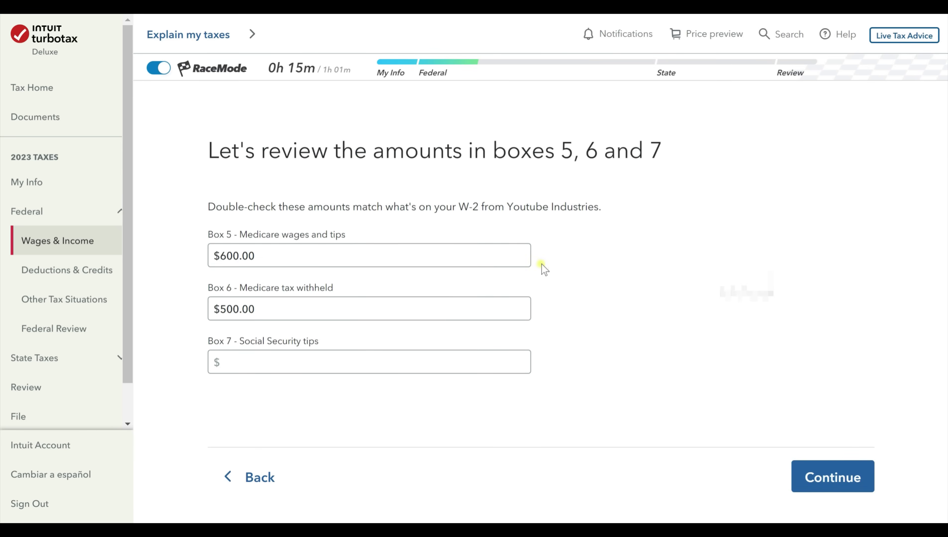
pyautogui.click(836, 480)
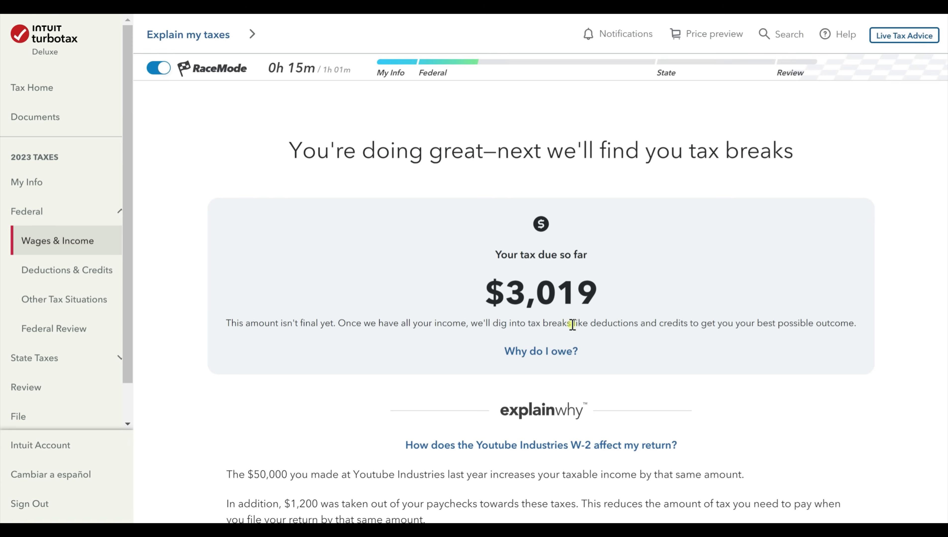
# Review the $3,019 estimated tax due summary and move on.
pyautogui.scroll(-6, 572, 320)
pyautogui.scroll(6, 572, 318)
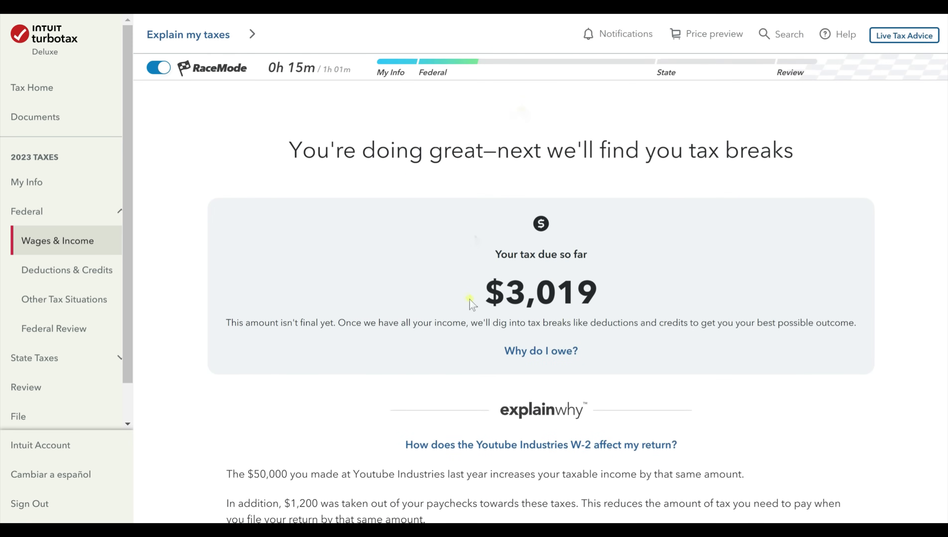
pyautogui.scroll(-6, 682, 379)
pyautogui.scroll(-5, 683, 393)
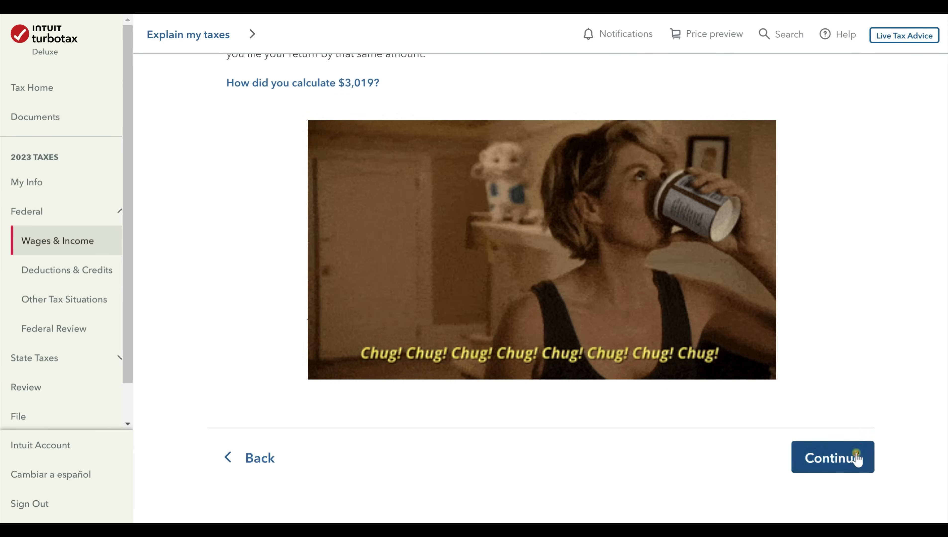
pyautogui.click(854, 456)
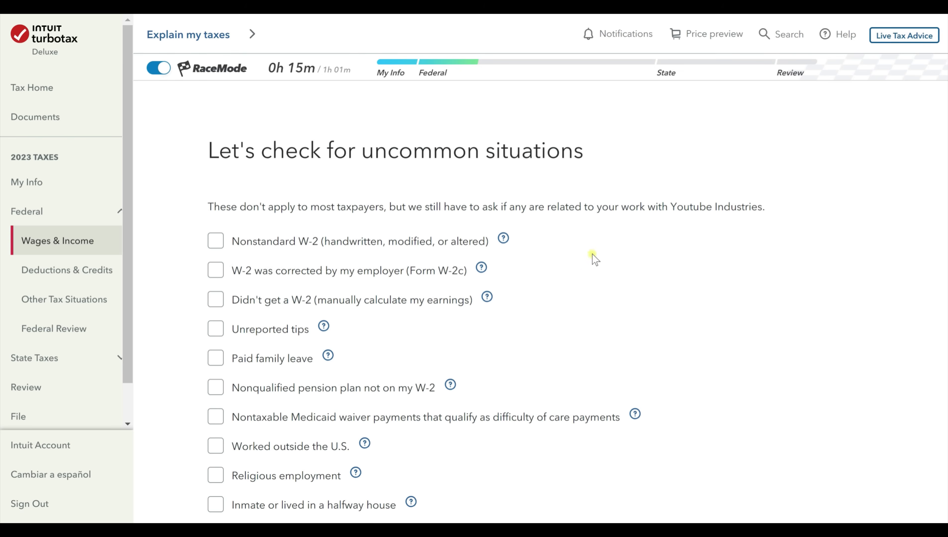
# Mark 'None of these apply to me' on the W-2 uncommon situations page and continue.
pyautogui.scroll(-2, 594, 259)
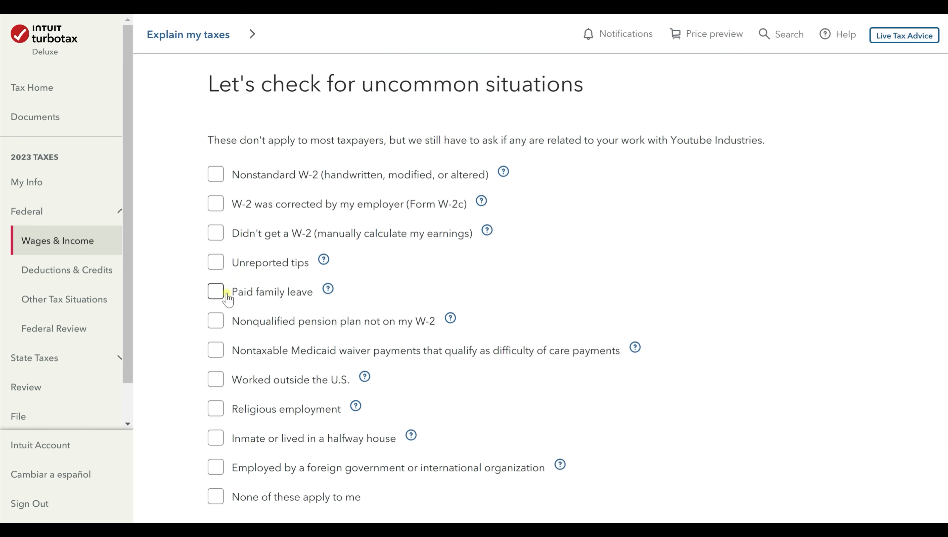
pyautogui.scroll(-2, 224, 305)
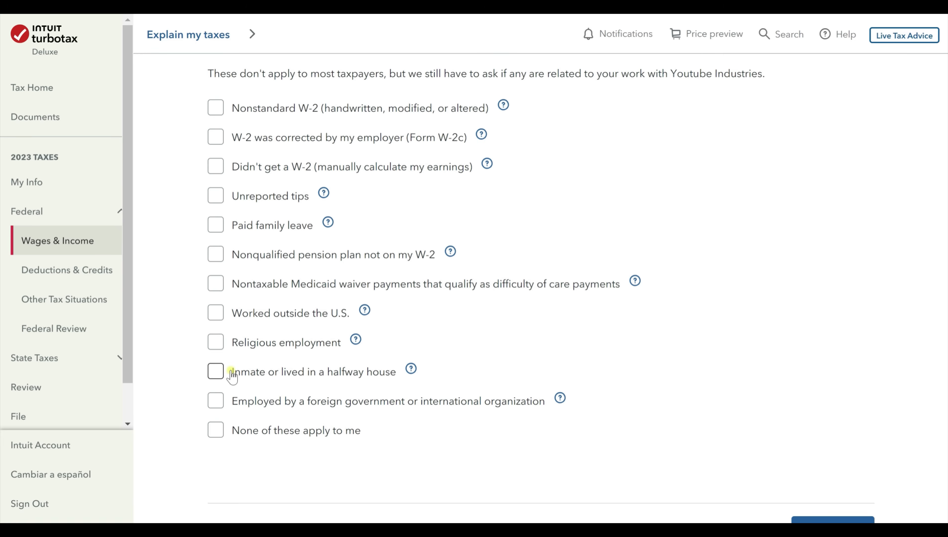
pyautogui.click(217, 436)
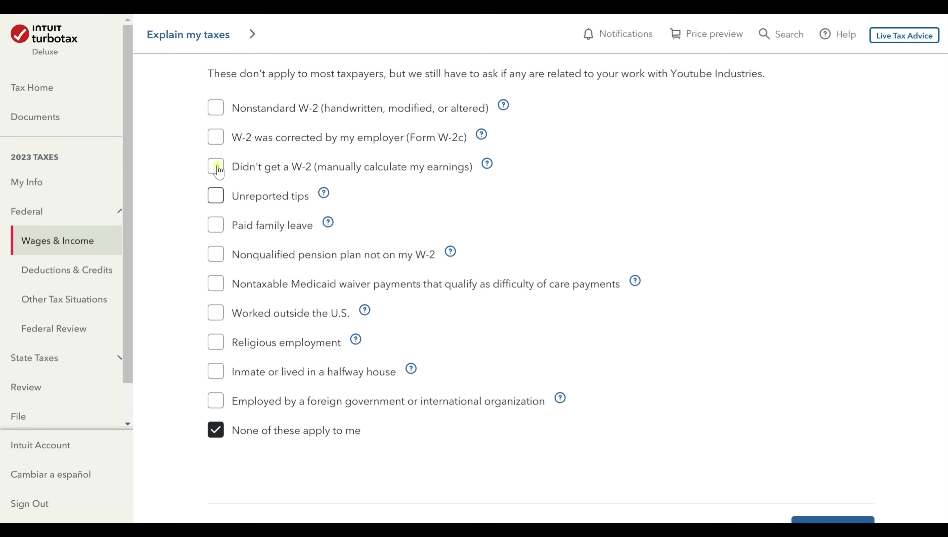
pyautogui.scroll(-2, 655, 344)
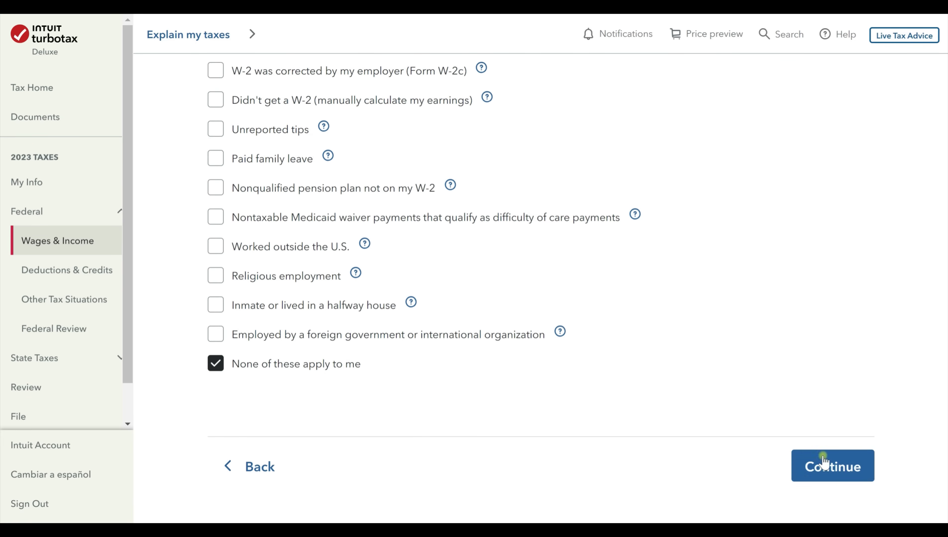
pyautogui.click(840, 468)
pyautogui.click(854, 478)
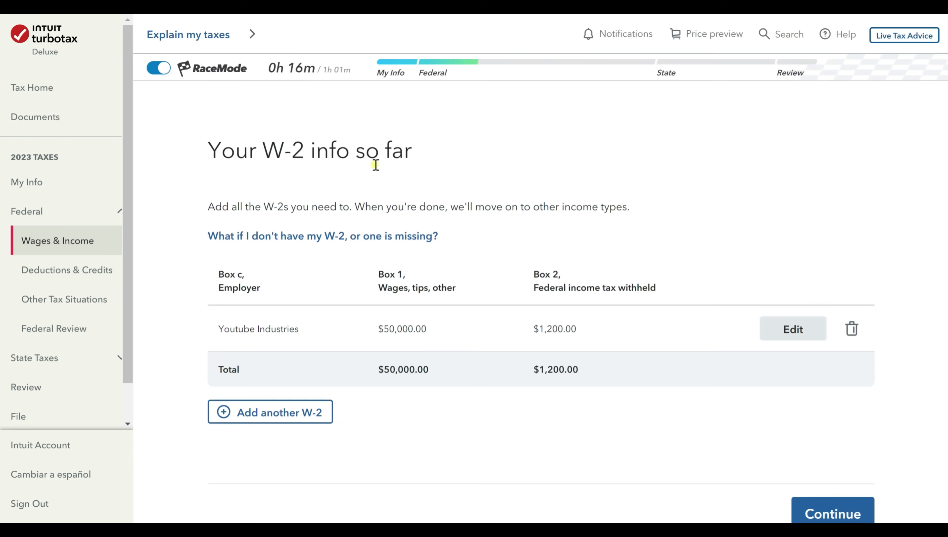
# Confirm the W-2 list and start the Investments and Savings (1099-INT, 1099-DIV, etc.) section.
pyautogui.scroll(-1, 716, 336)
pyautogui.click(818, 436)
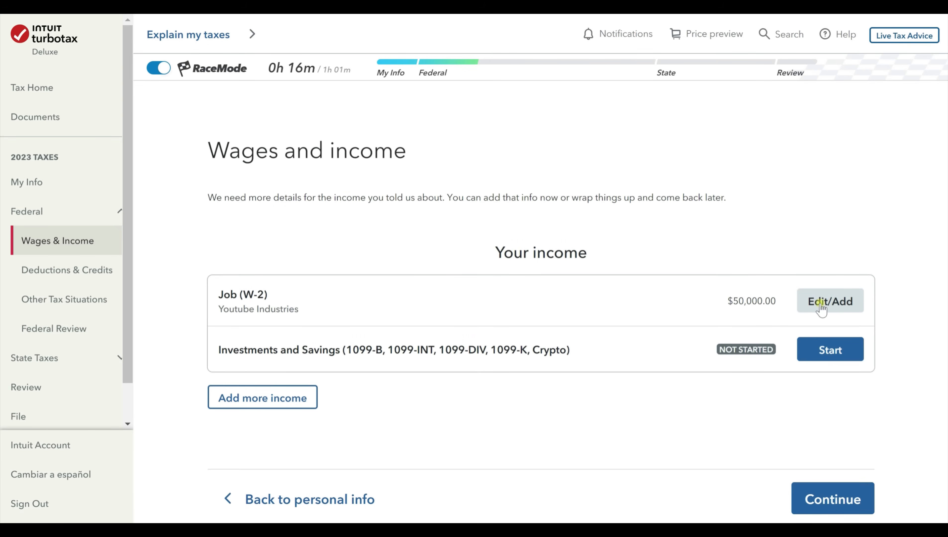
pyautogui.click(845, 351)
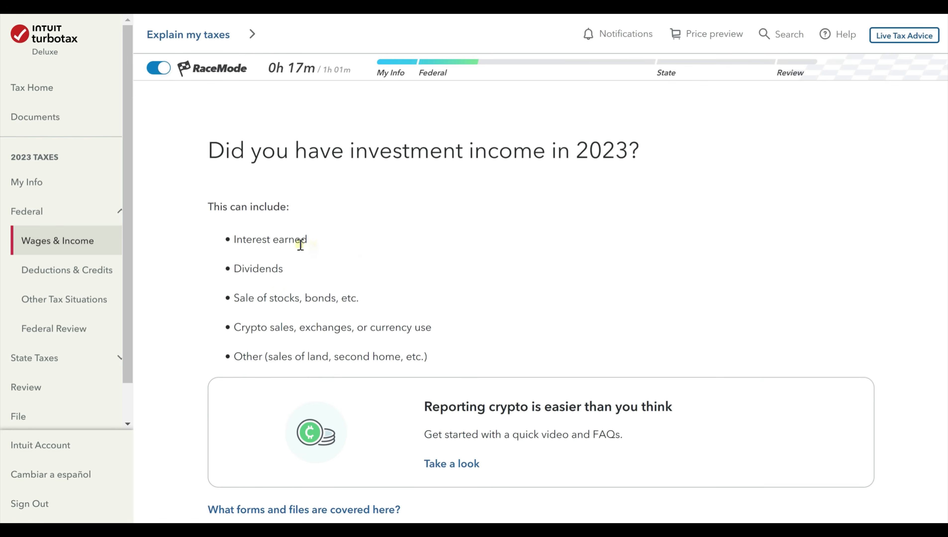
# Answer Yes to having 2023 investment income and continue past the import explanation.
pyautogui.scroll(-3, 638, 254)
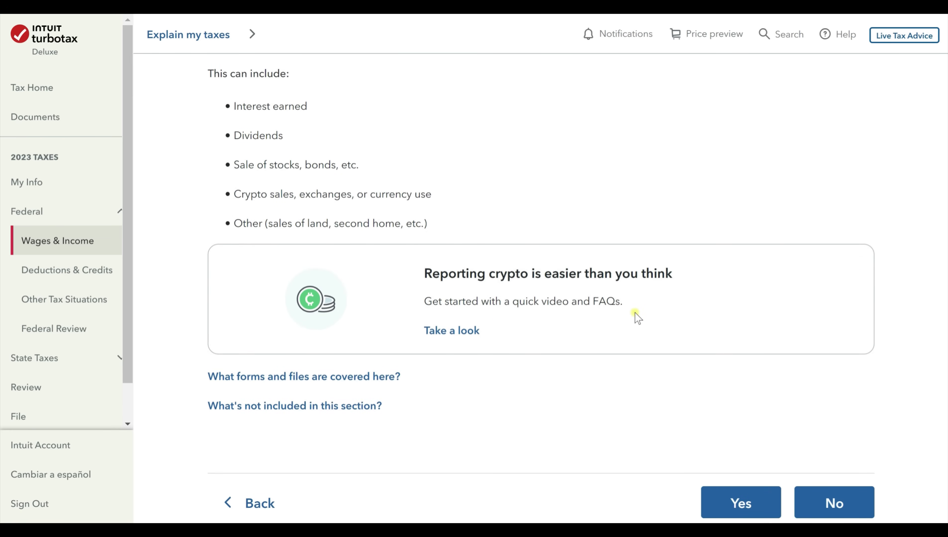
pyautogui.click(739, 500)
pyautogui.scroll(-1, 753, 427)
pyautogui.click(750, 434)
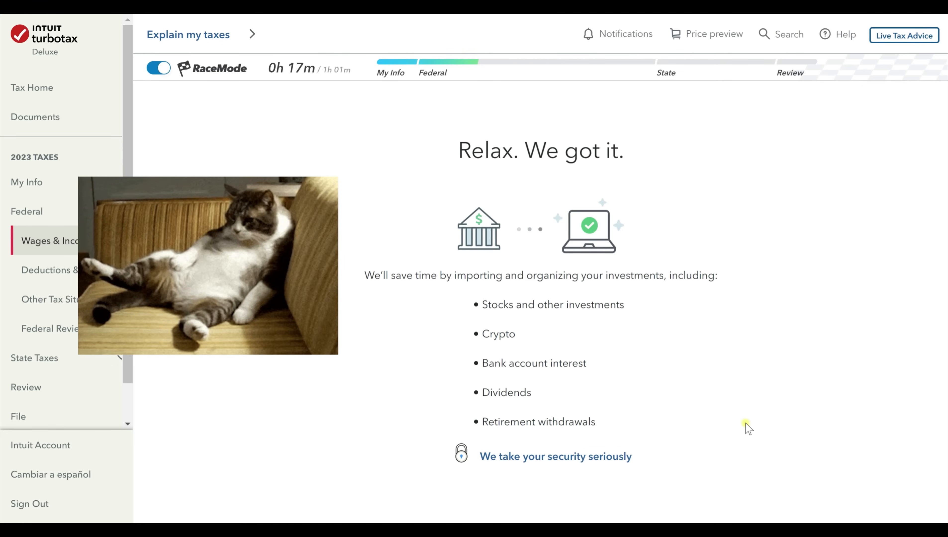
pyautogui.scroll(-2, 745, 424)
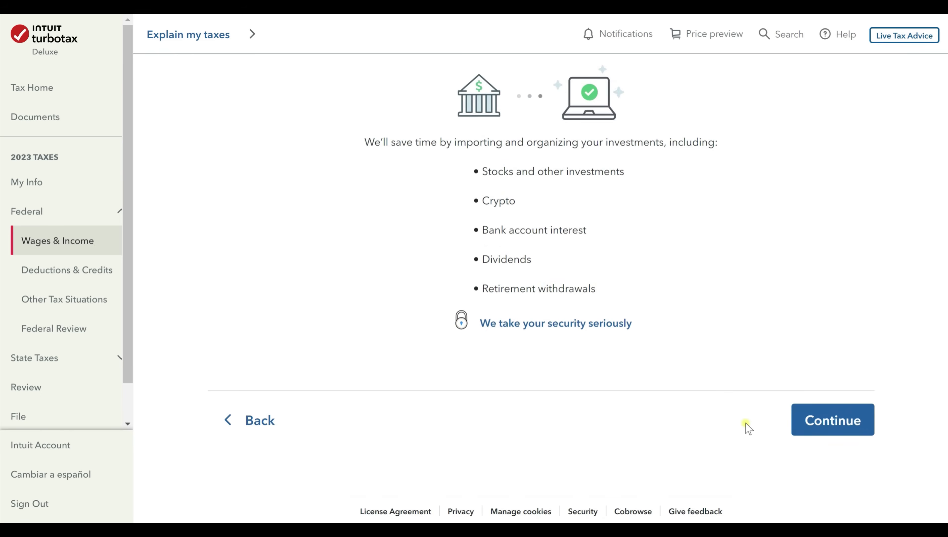
pyautogui.click(812, 419)
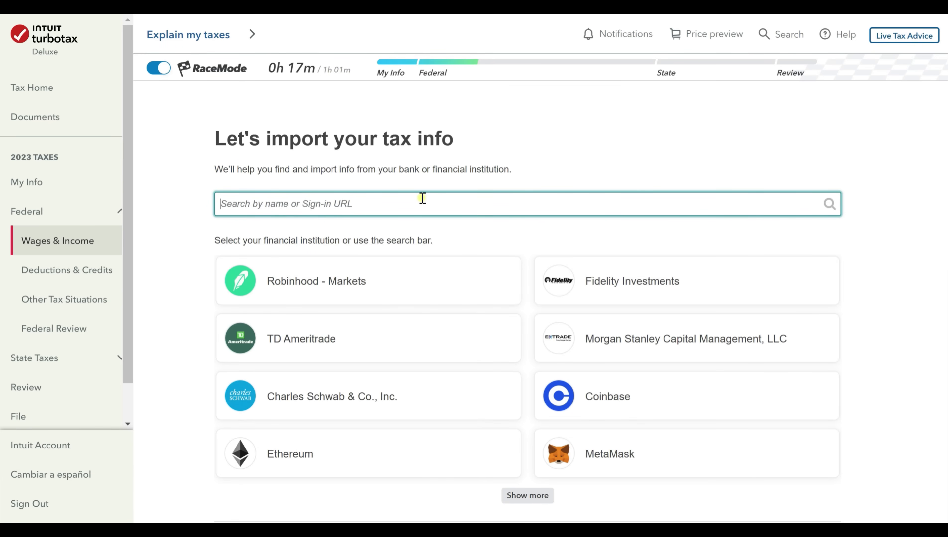
# Search 'CHase' as the financial institution, then choose to enter investments a different way.
pyautogui.scroll(-2, 334, 393)
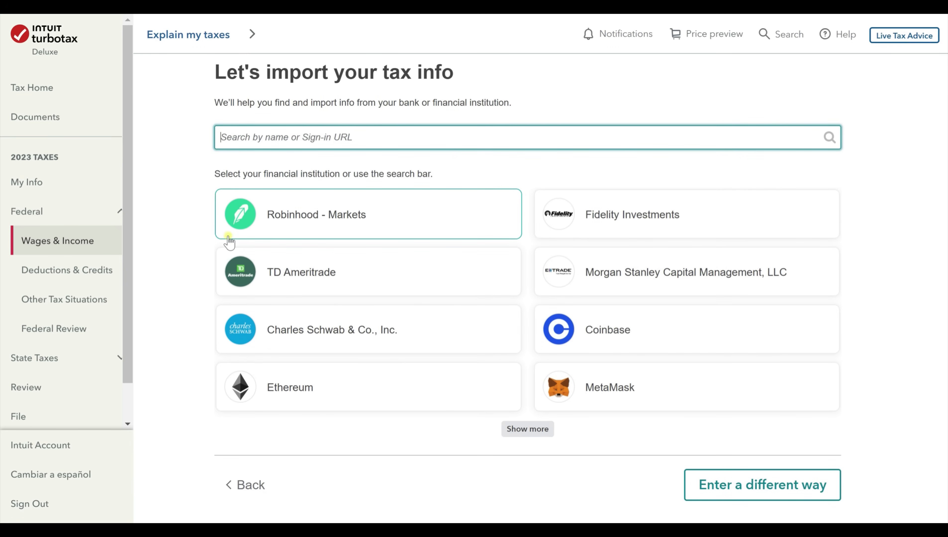
pyautogui.scroll(2, 327, 263)
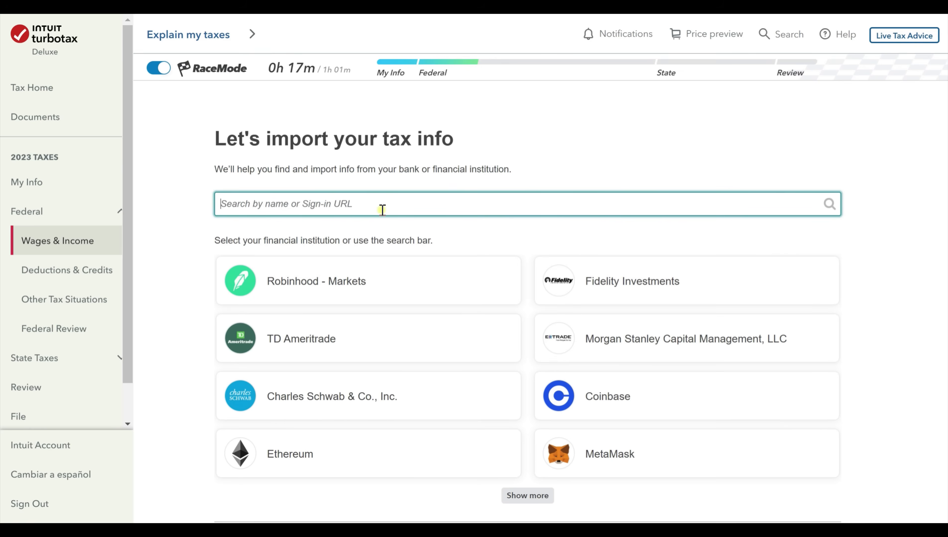
pyautogui.write('CHase')
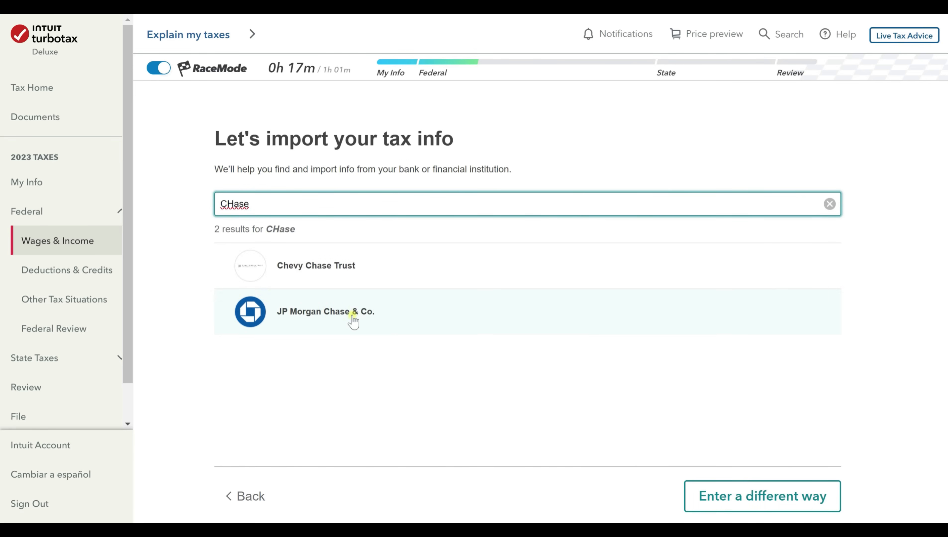
pyautogui.click(787, 485)
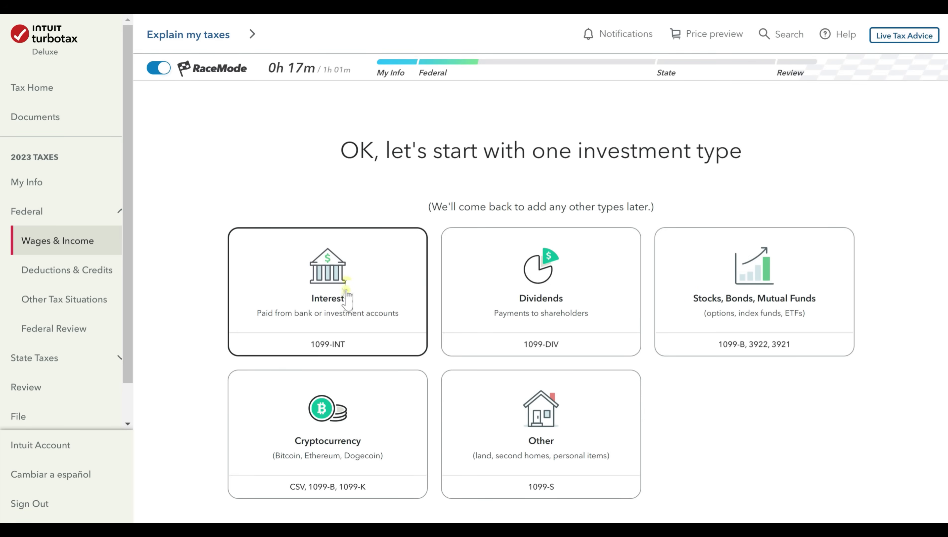
# Choose Interest (1099-INT) as the first investment type to enter.
pyautogui.click(357, 285)
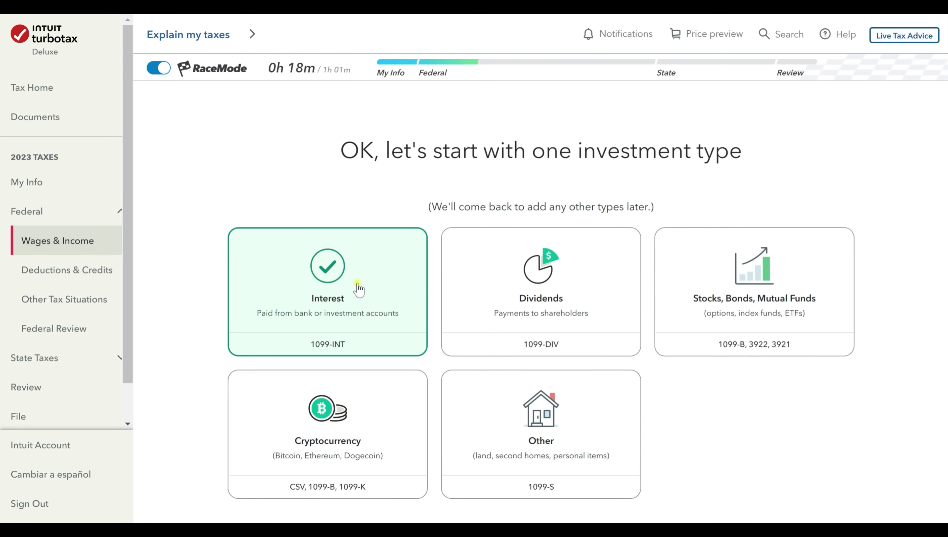
pyautogui.scroll(-2, 358, 289)
pyautogui.scroll(2, 358, 289)
pyautogui.scroll(-6, 641, 417)
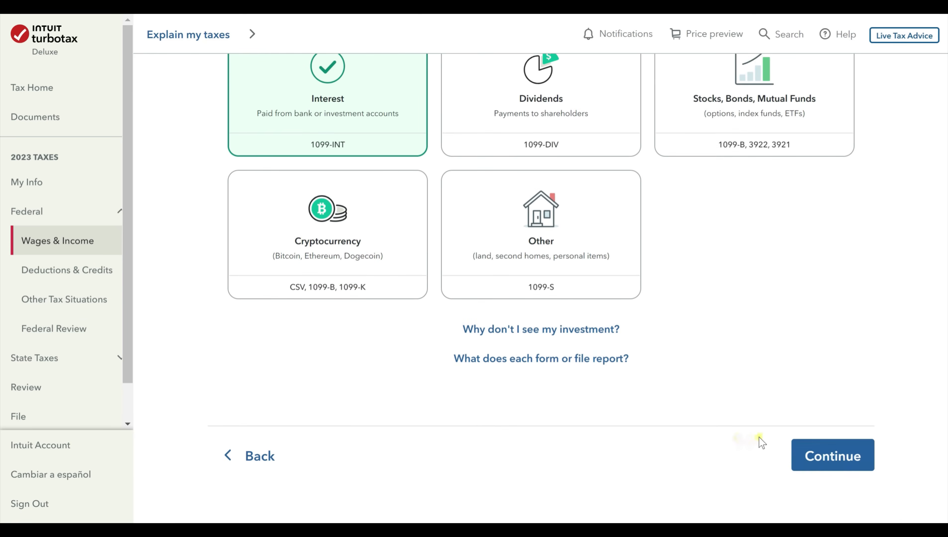
pyautogui.click(842, 460)
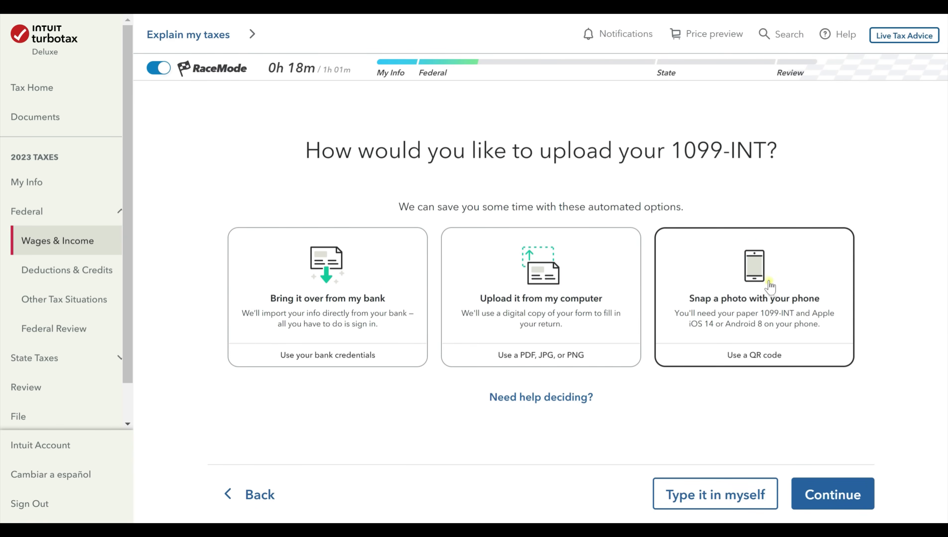
# Choose to type in the 1099-INT manually and enter Youtube Bank of America as the payer.
pyautogui.click(713, 495)
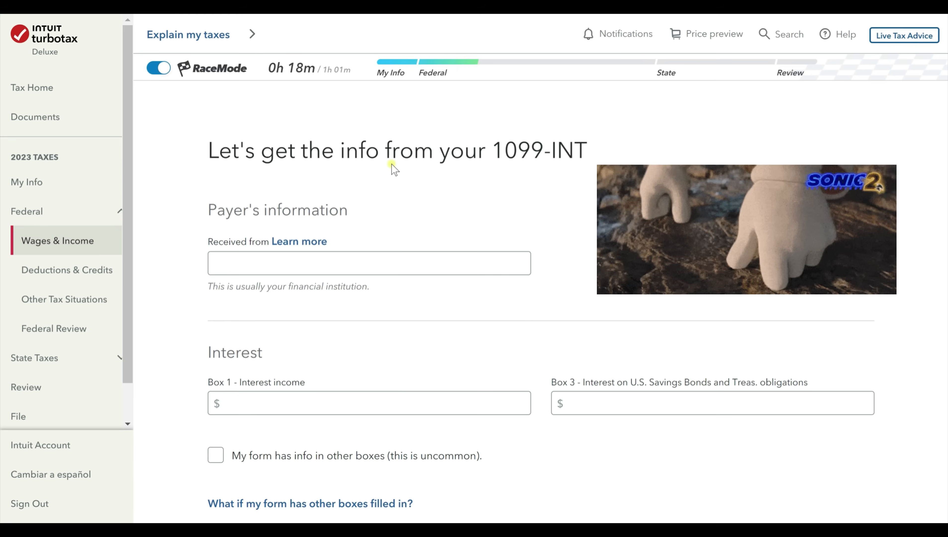
pyautogui.click(407, 268)
pyautogui.scroll(-2, 421, 318)
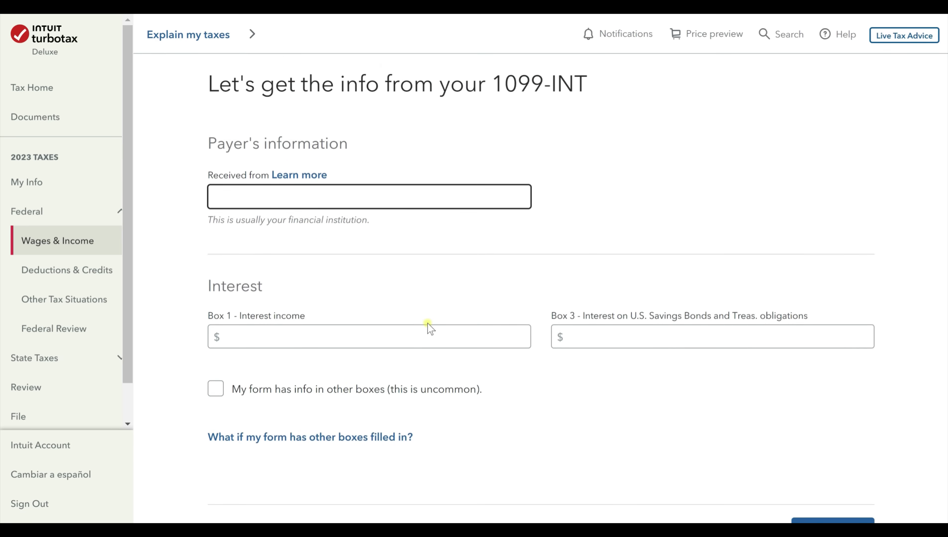
pyautogui.write('YOutube')
pyautogui.hotkey('ctrl', 'a')
pyautogui.write('Youtube Bank')
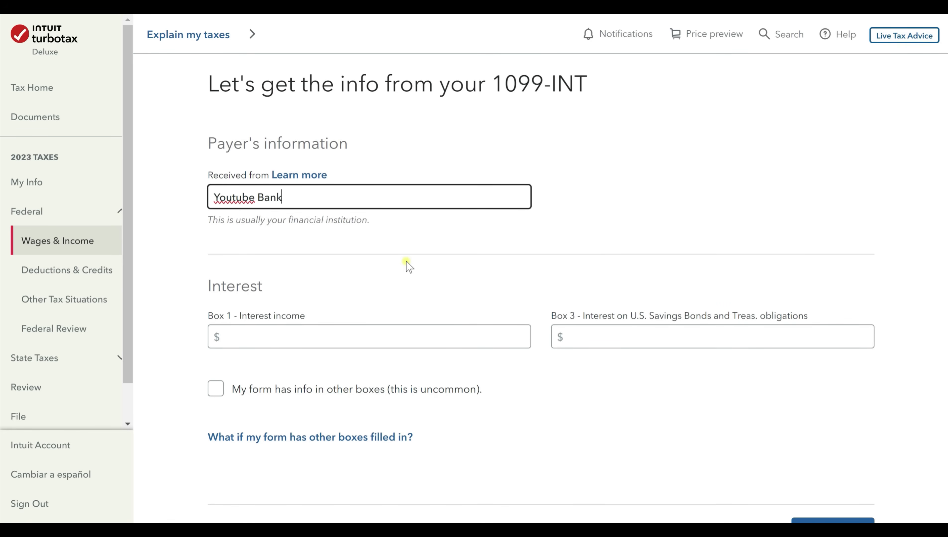
pyautogui.write(' of America')
# Enter $50 in Box 1 interest income and submit the 1099-INT.
pyautogui.scroll(-2, 388, 280)
pyautogui.click(387, 278)
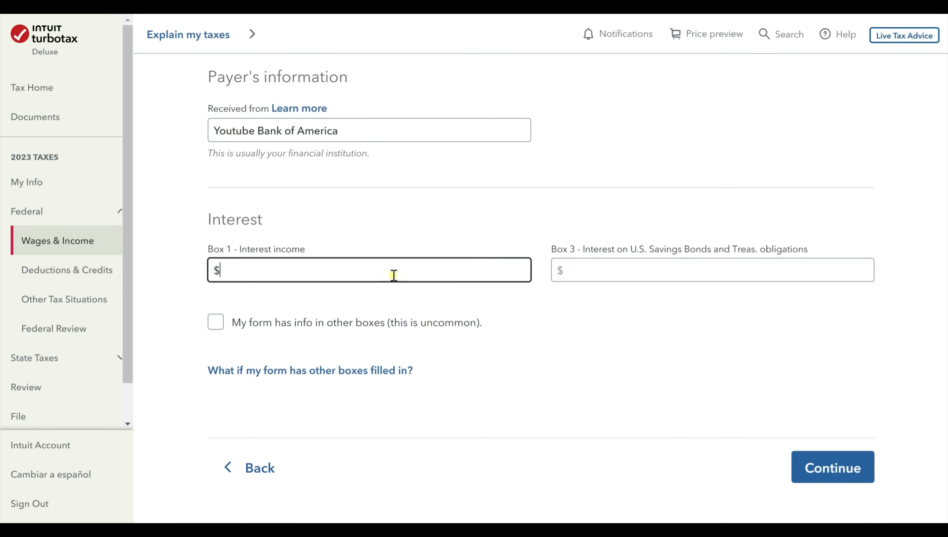
pyautogui.scroll(-2, 526, 316)
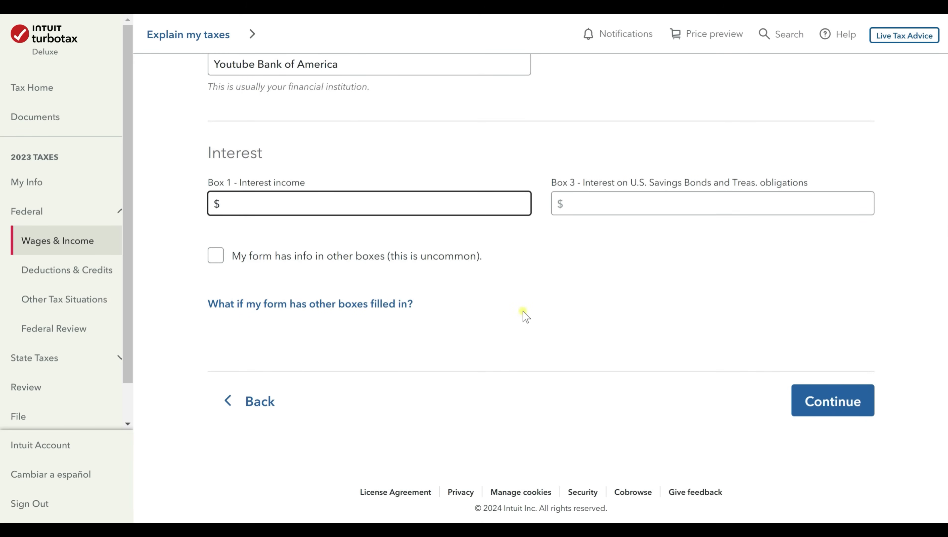
pyautogui.write('50')
pyautogui.click(567, 309)
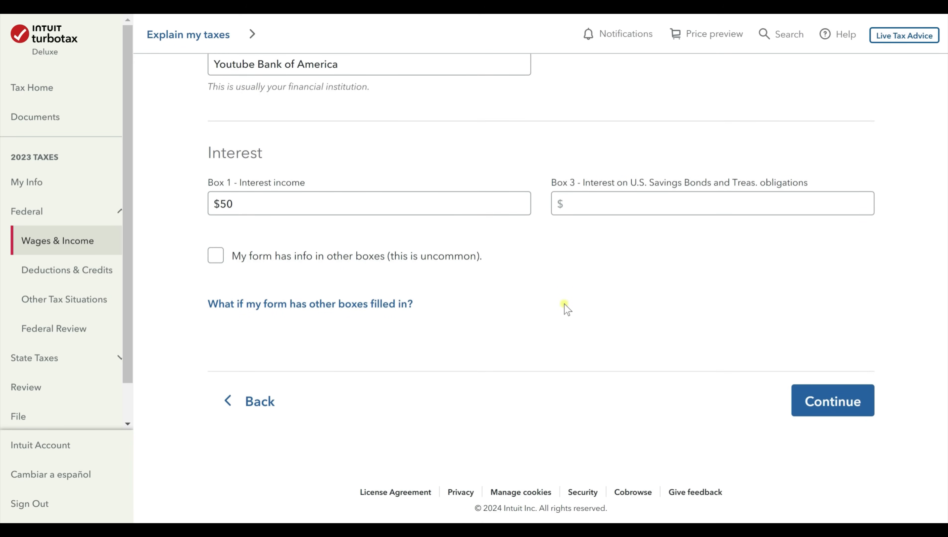
pyautogui.click(847, 407)
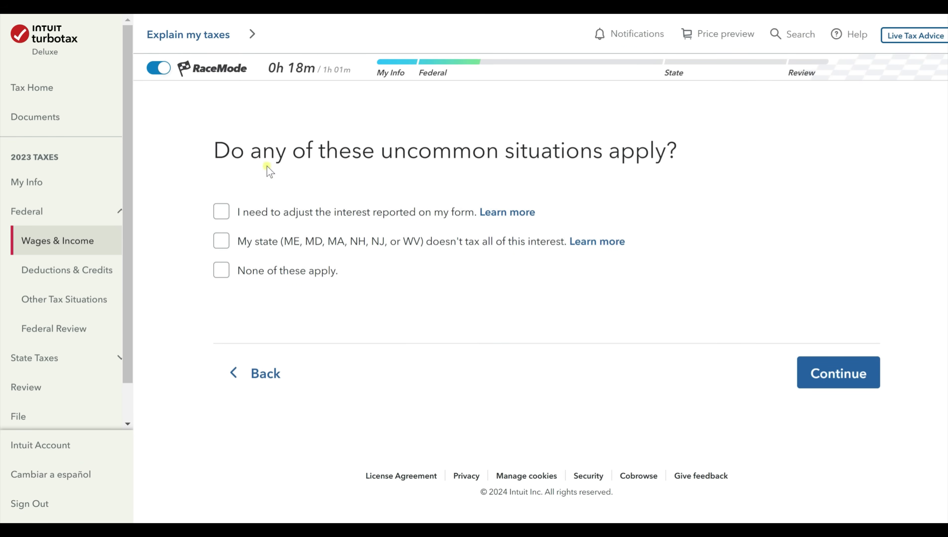
# Check 'None of these apply.' for the interest and confirm the $50 Youtube Bank of America entry.
pyautogui.click(304, 273)
pyautogui.click(846, 372)
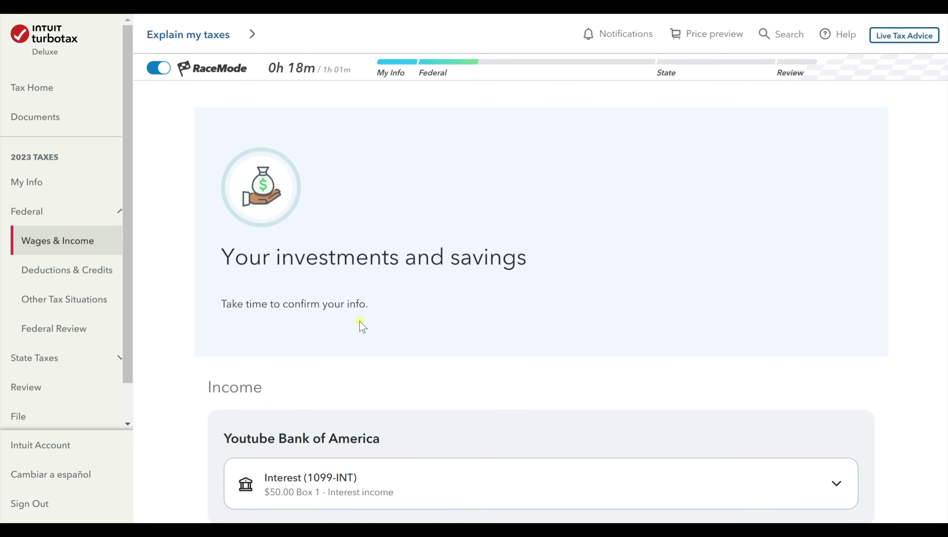
pyautogui.scroll(-5, 359, 321)
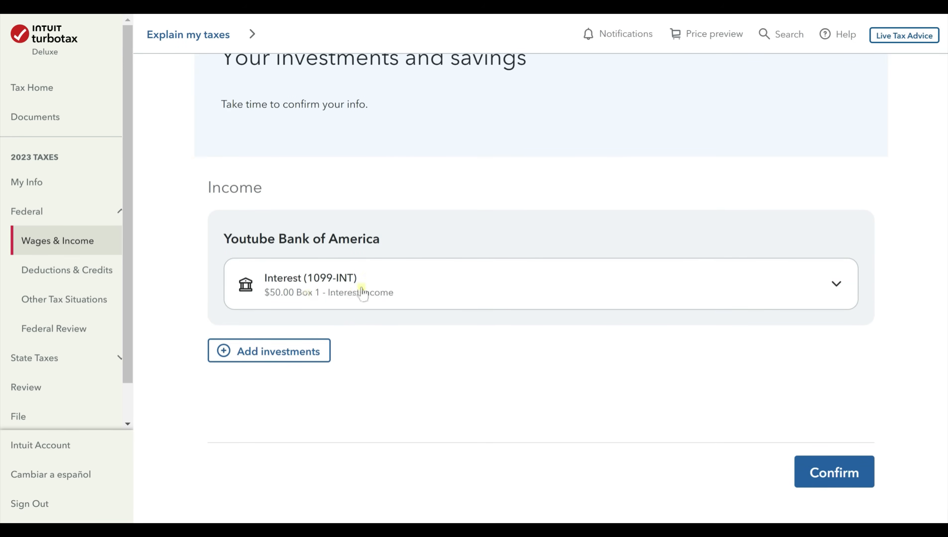
pyautogui.click(836, 467)
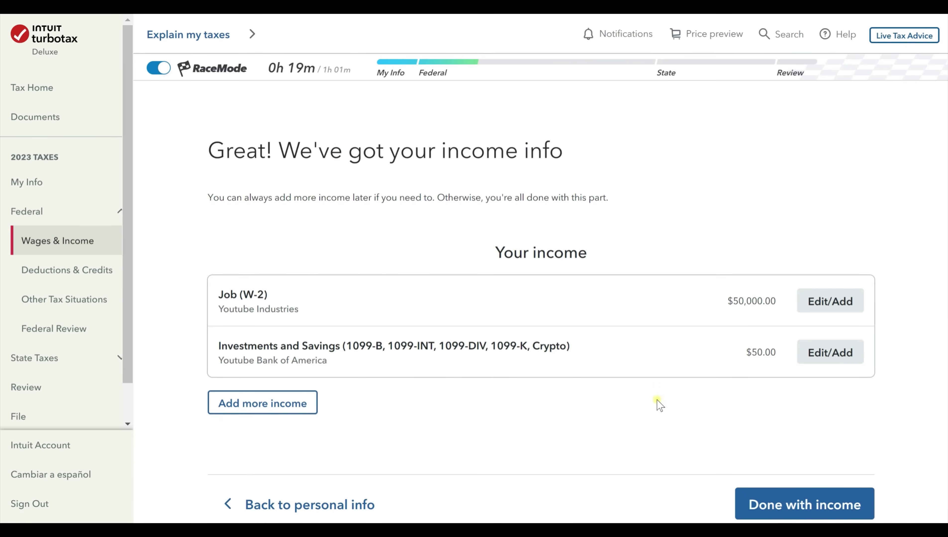
# Review the additional income categories, then mark wages and income done with W-2 and 1099-INT entered.
pyautogui.scroll(-2, 624, 391)
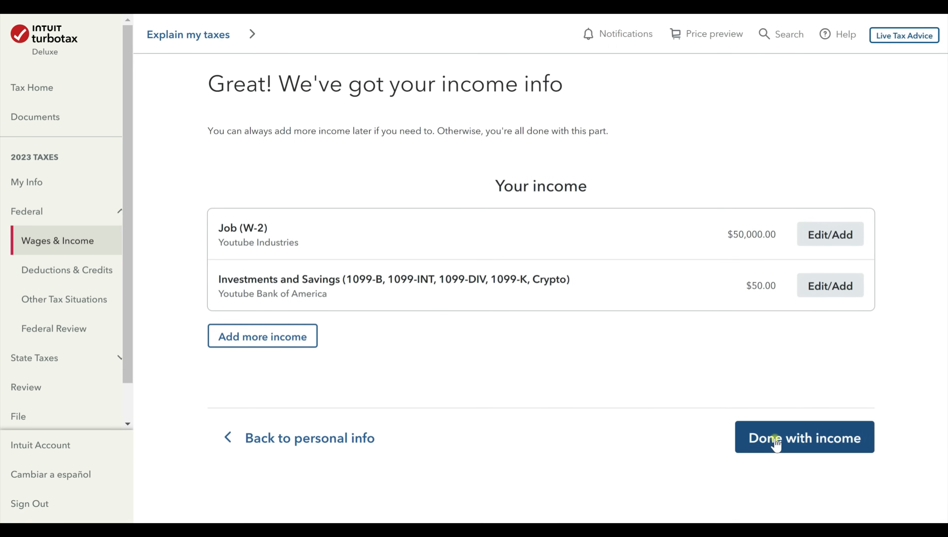
pyautogui.scroll(2, 338, 428)
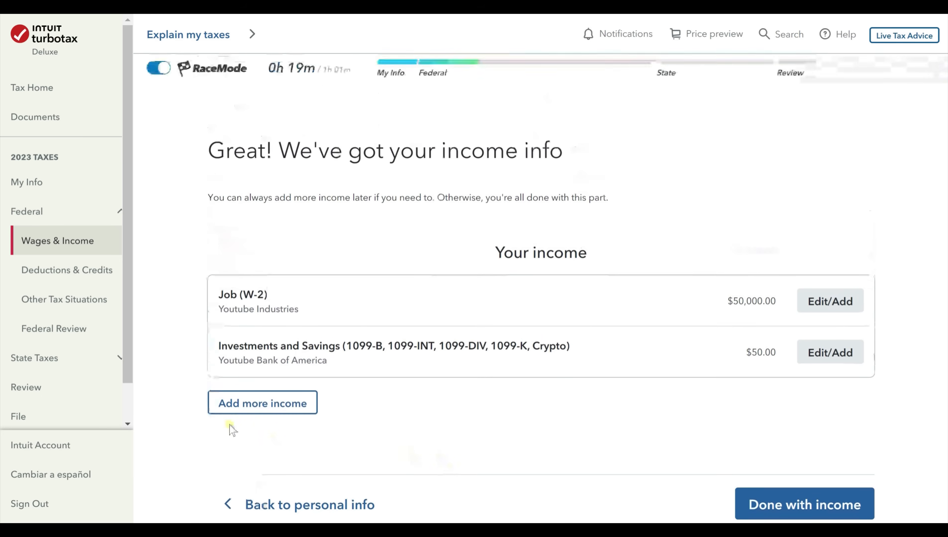
pyautogui.click(270, 403)
pyautogui.scroll(-10, 345, 402)
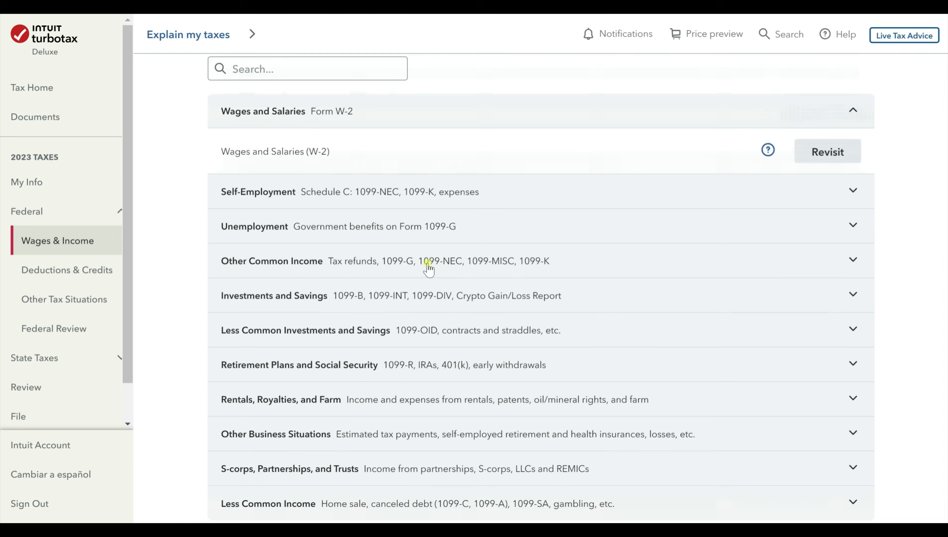
pyautogui.scroll(-5, 391, 348)
pyautogui.click(830, 395)
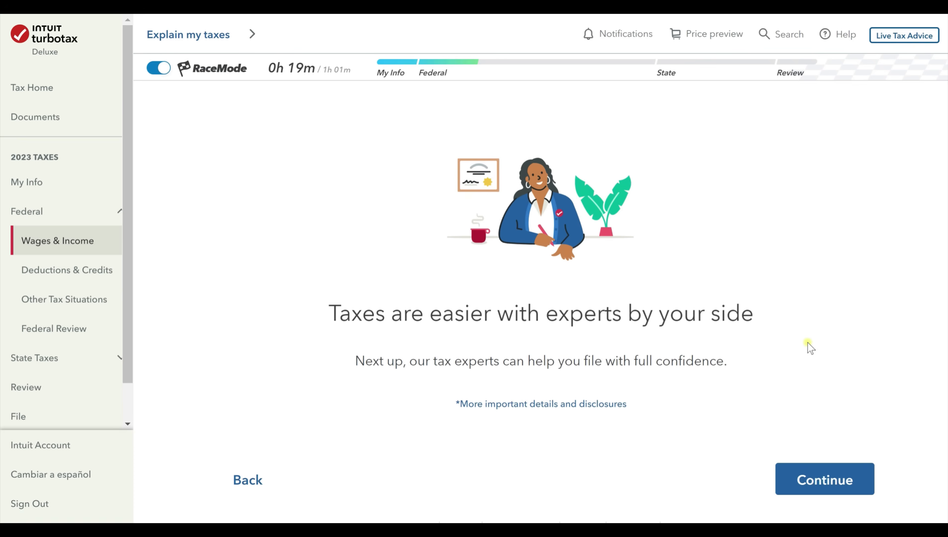
# Continue past the tax experts introduction page.
pyautogui.scroll(-2, 809, 348)
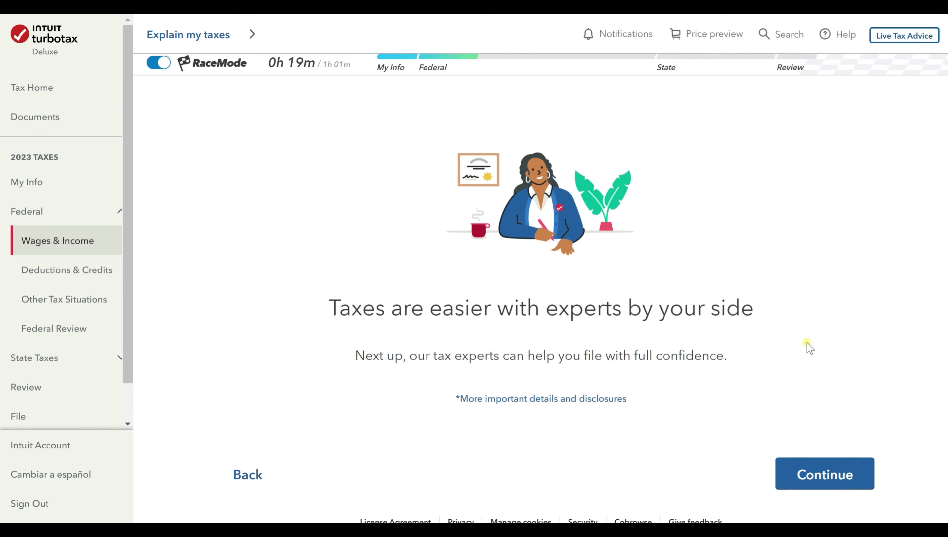
pyautogui.scroll(2, 810, 348)
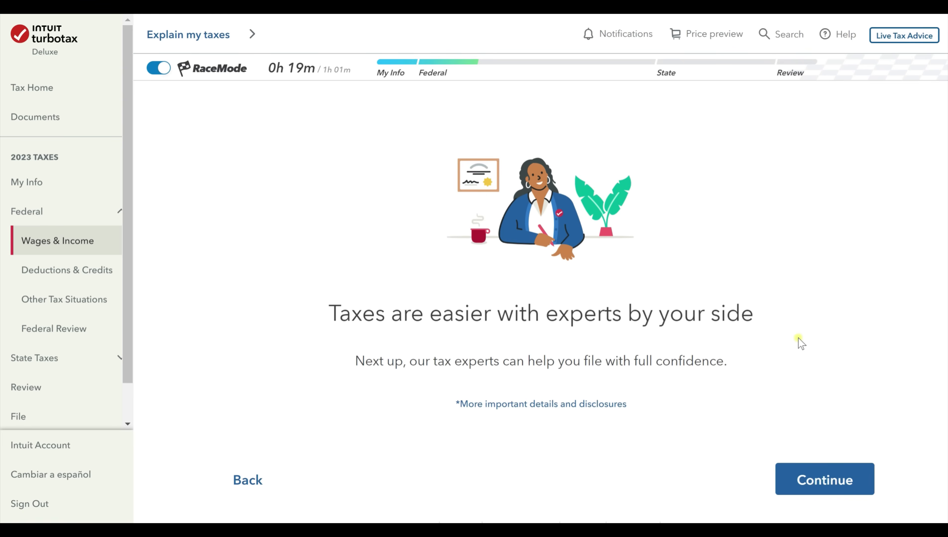
pyautogui.click(808, 476)
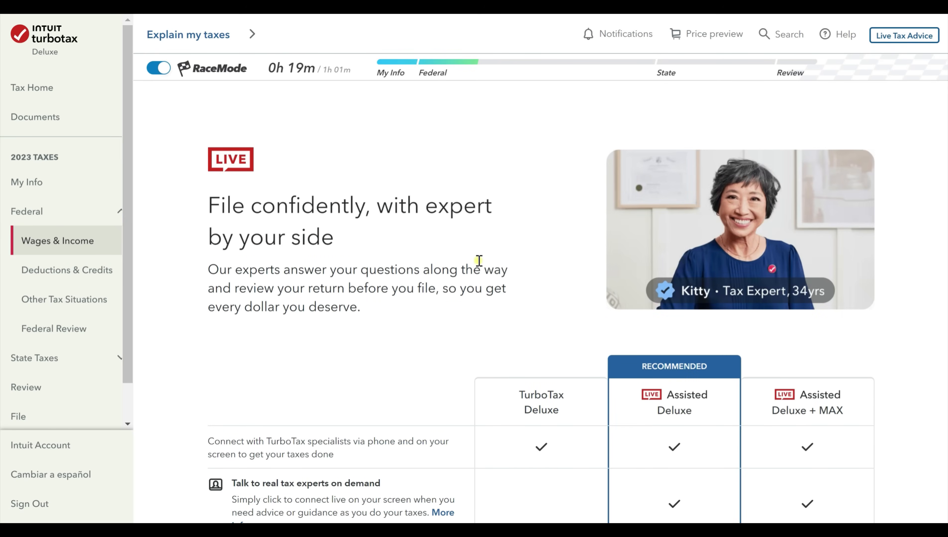
# Decline the Live Assisted upgrade, staying on TurboTax Deluxe, and dismiss the live experts notice.
pyautogui.scroll(-5, 478, 260)
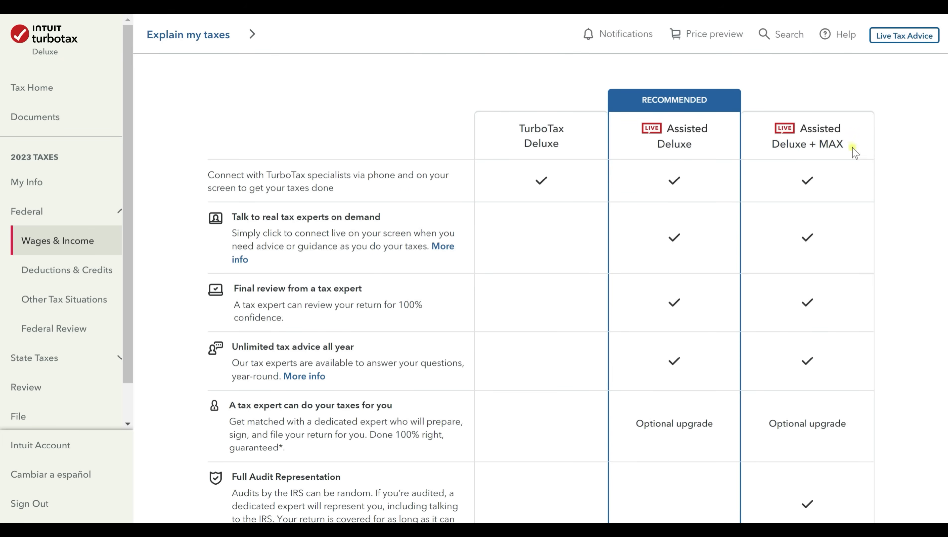
pyautogui.scroll(-6, 786, 230)
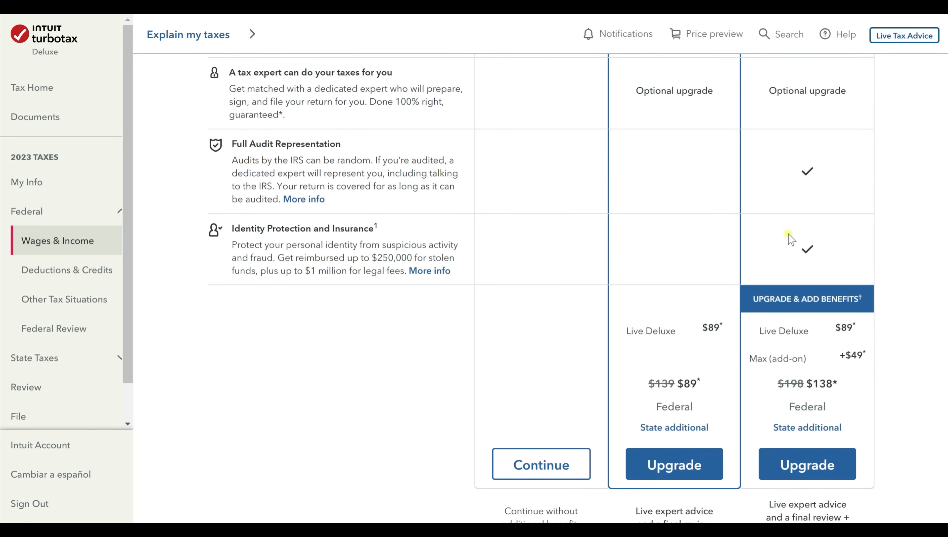
pyautogui.scroll(10, 787, 233)
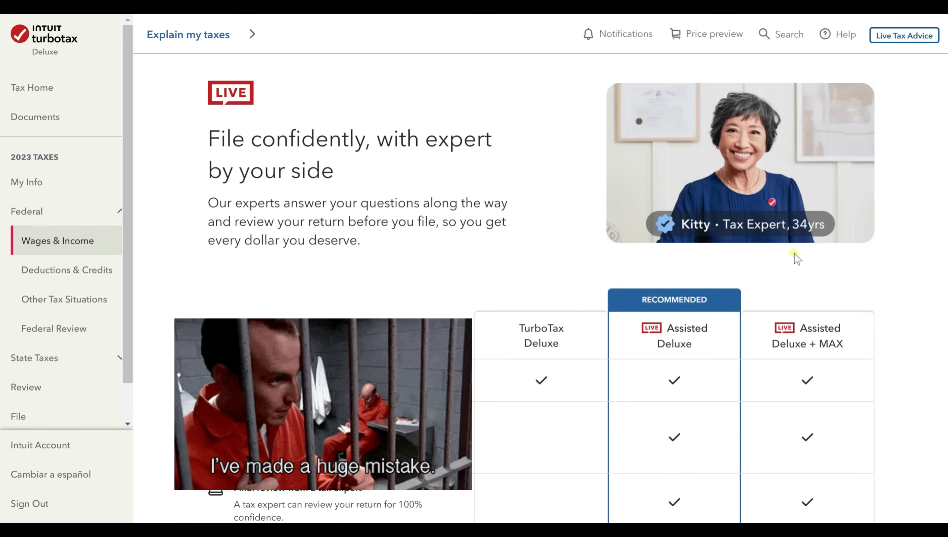
pyautogui.scroll(-5, 794, 254)
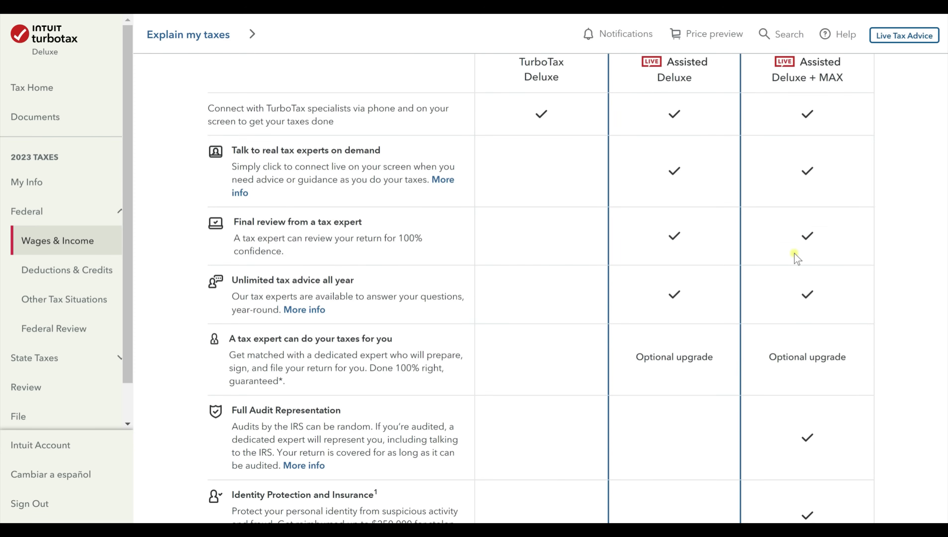
pyautogui.scroll(-9, 797, 259)
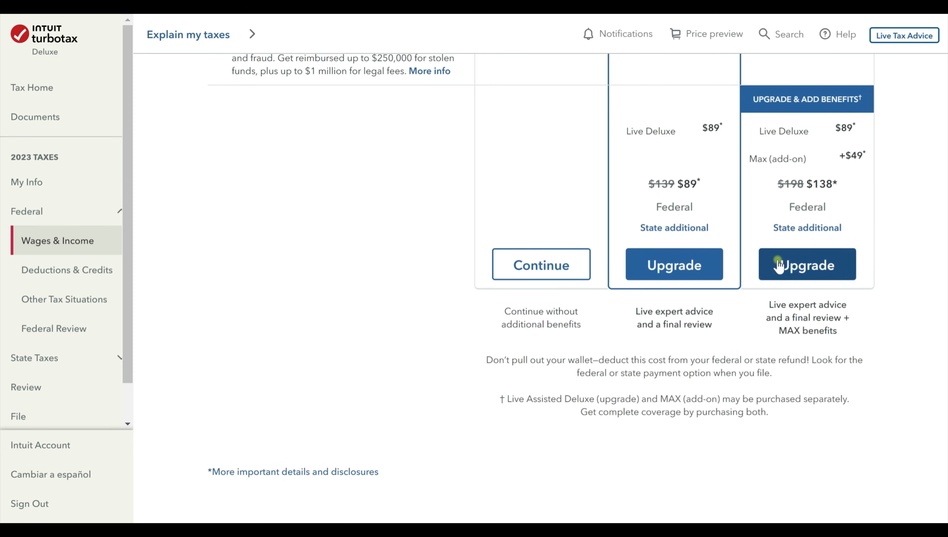
pyautogui.click(543, 273)
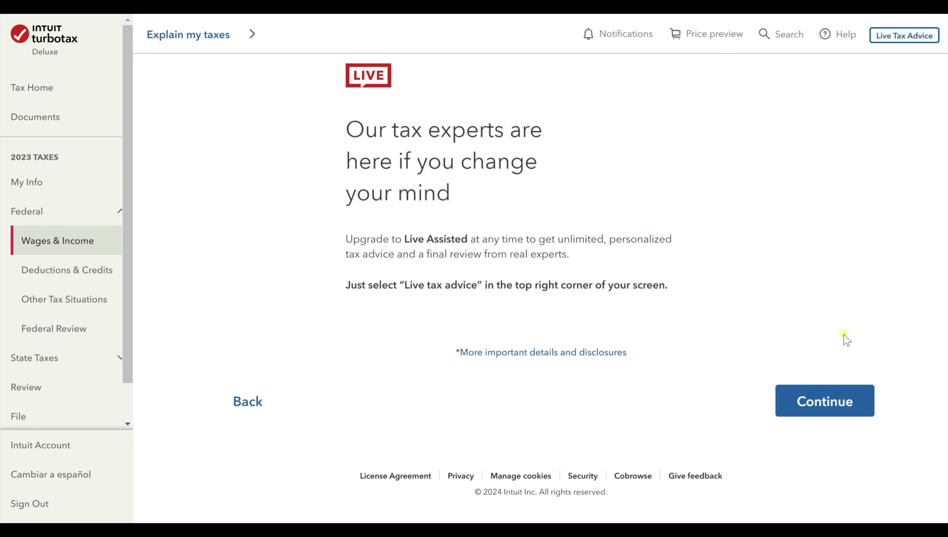
pyautogui.click(844, 409)
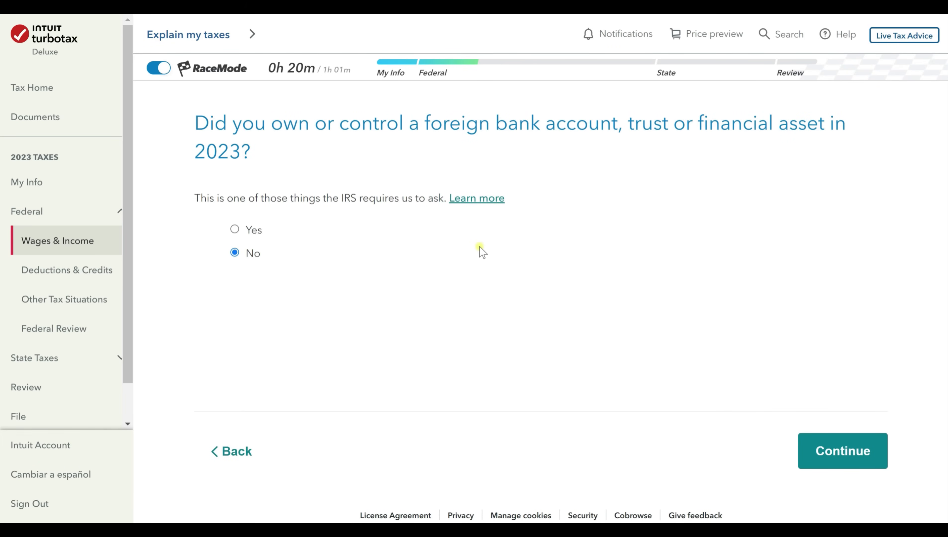
# Answer No to foreign bank accounts and 'No, I didn't' to the 2019–2022 disaster distribution.
pyautogui.click(859, 454)
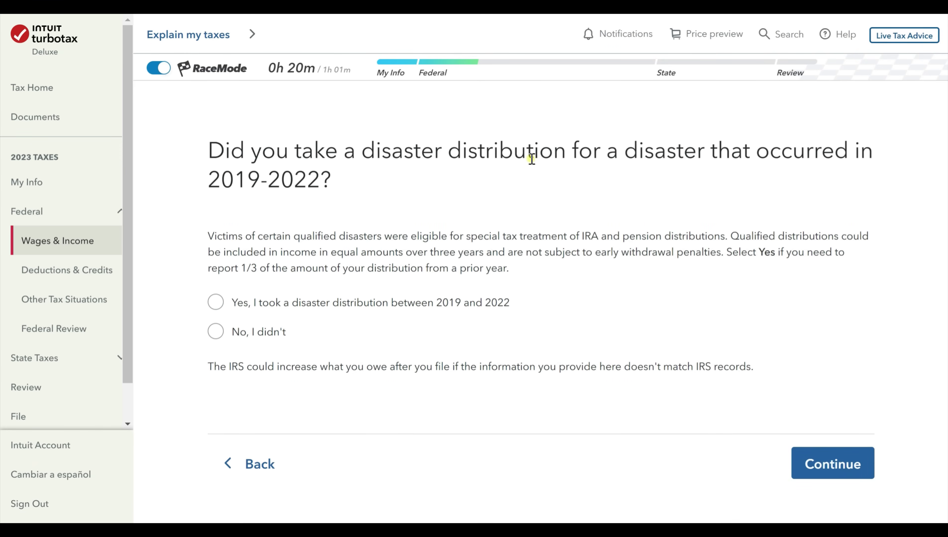
pyautogui.click(266, 333)
pyautogui.click(831, 456)
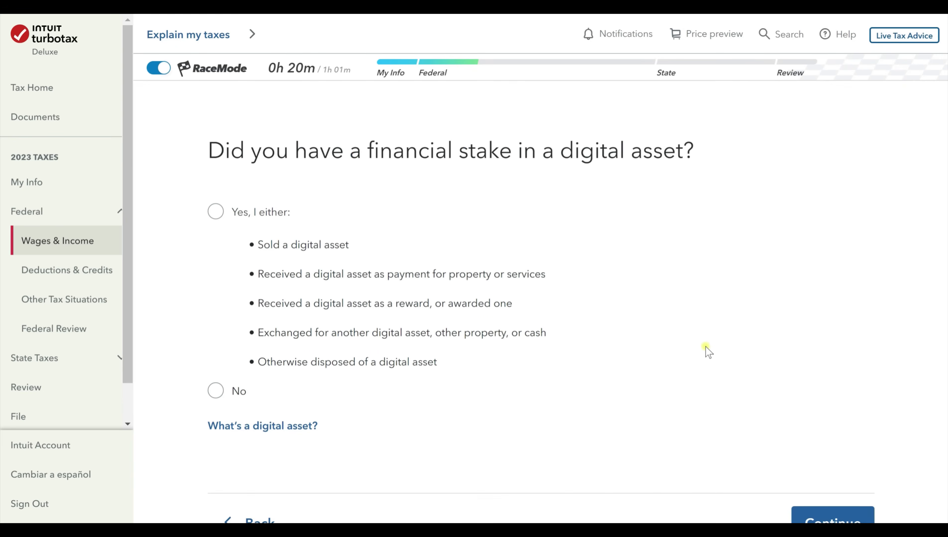
# Open and close the AI assistant, then answer No to the digital asset question.
pyautogui.click(845, 38)
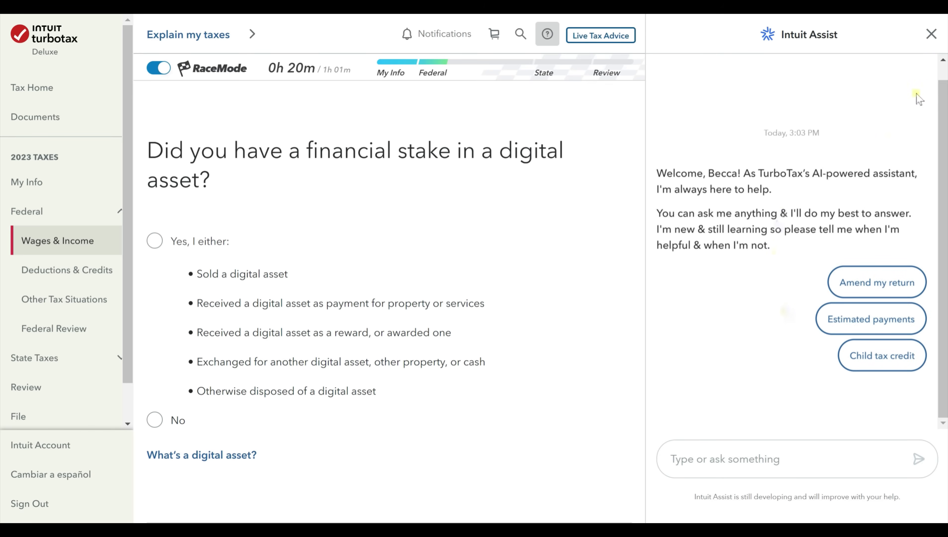
pyautogui.click(930, 35)
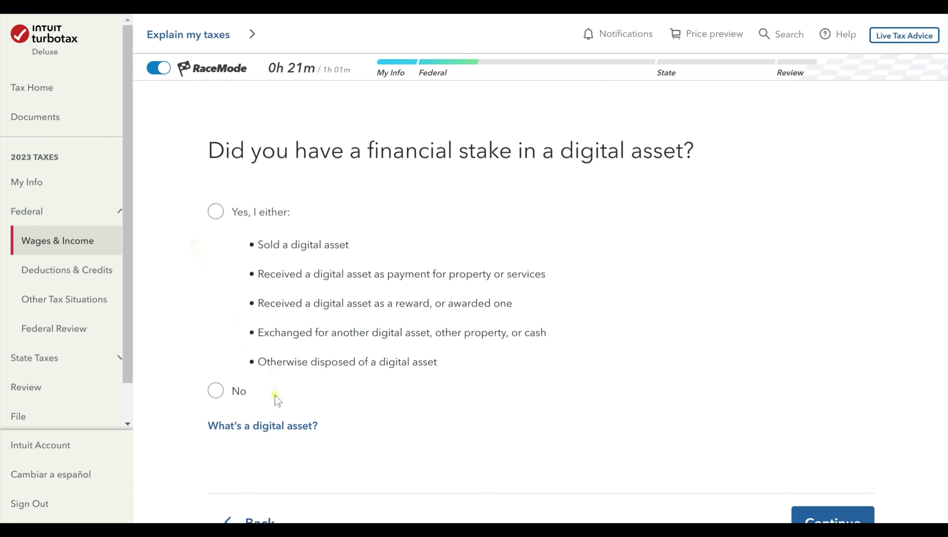
pyautogui.click(215, 391)
# Read 'What's a digital asset?', mark it helpful, close it and continue to the overview.
pyautogui.scroll(-2, 739, 395)
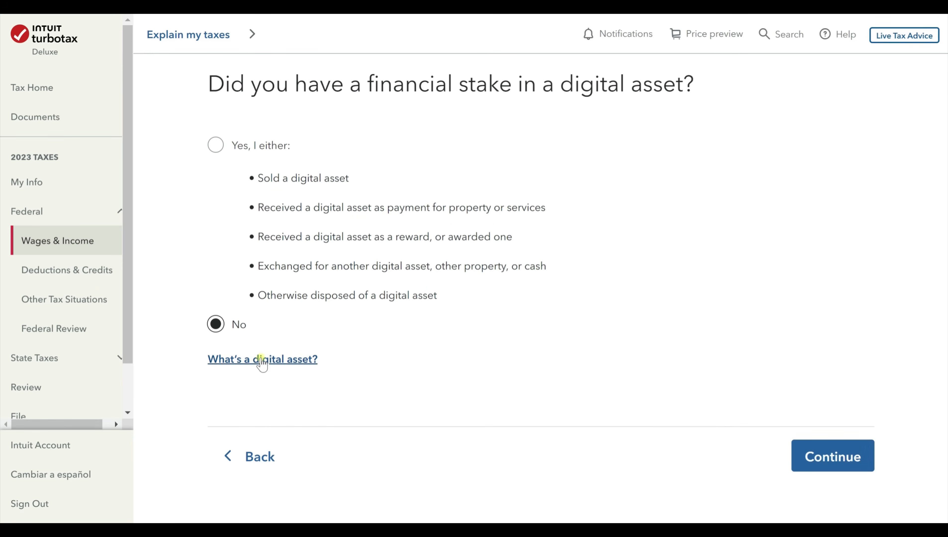
pyautogui.click(262, 359)
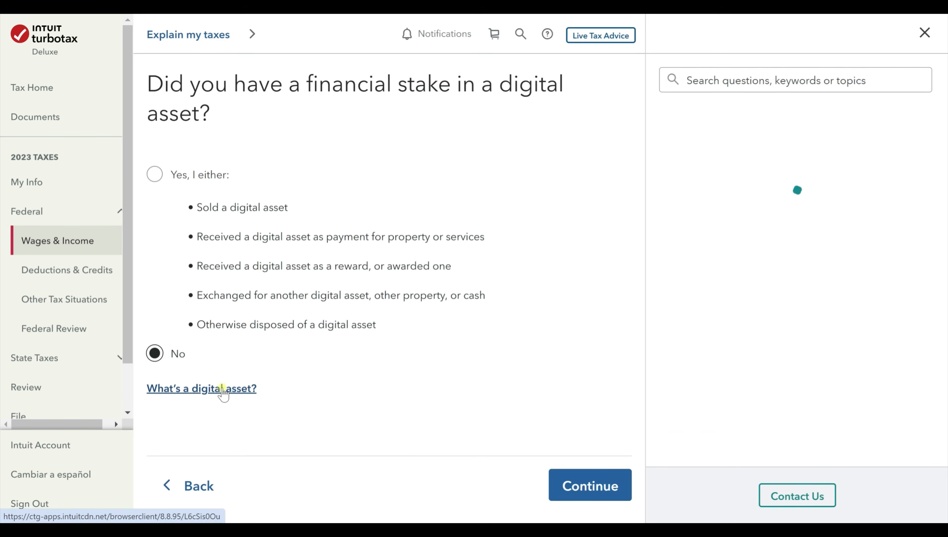
pyautogui.scroll(-2, 803, 293)
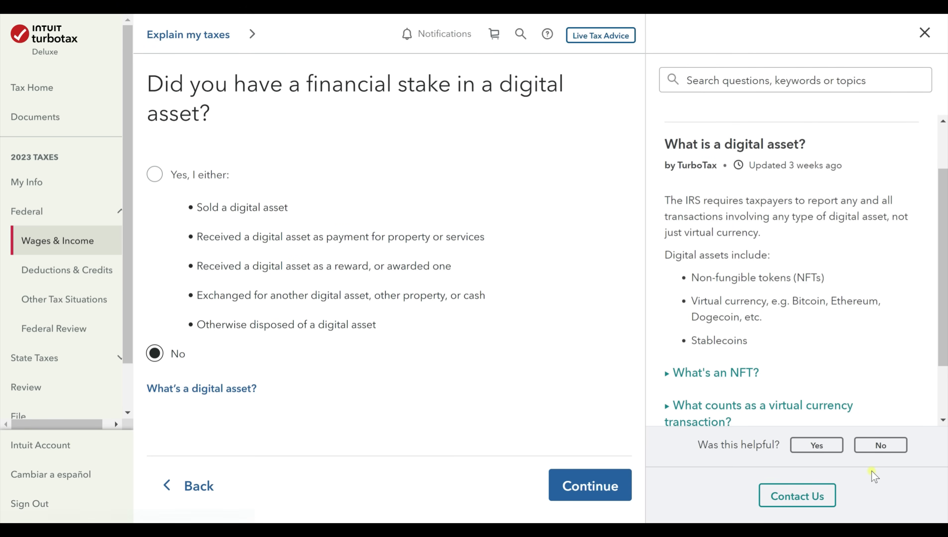
pyautogui.click(814, 446)
pyautogui.click(925, 33)
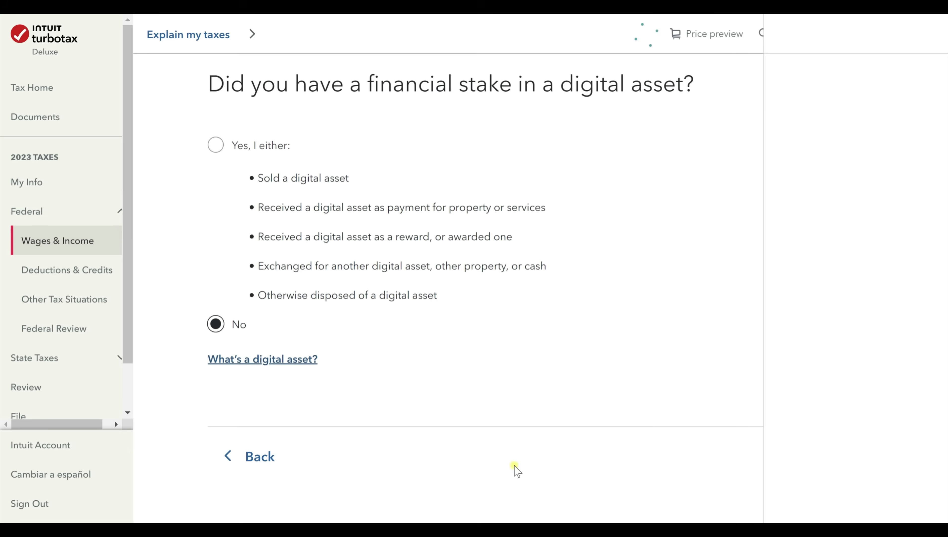
pyautogui.click(820, 450)
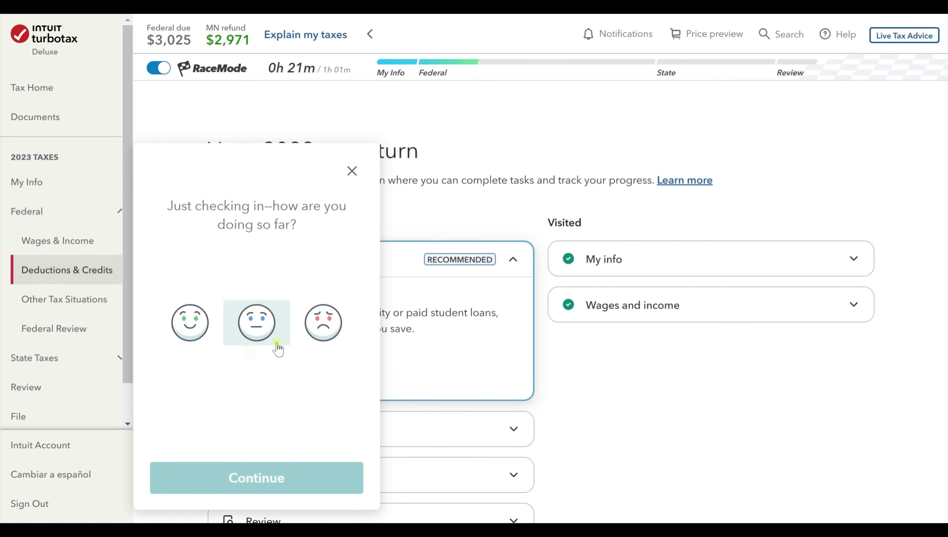
# Close the 'Just checking in' survey and view the 2023 return overview.
pyautogui.click(352, 172)
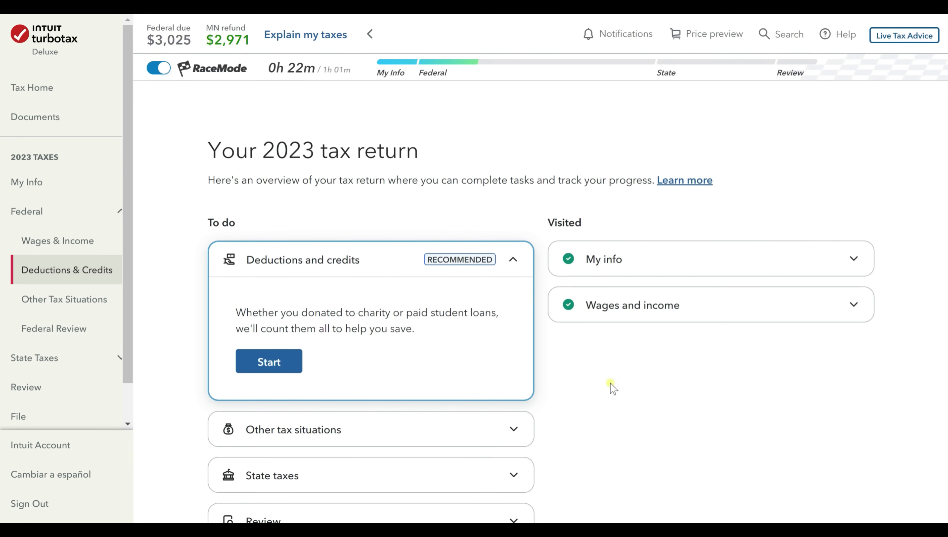
pyautogui.scroll(-3, 613, 387)
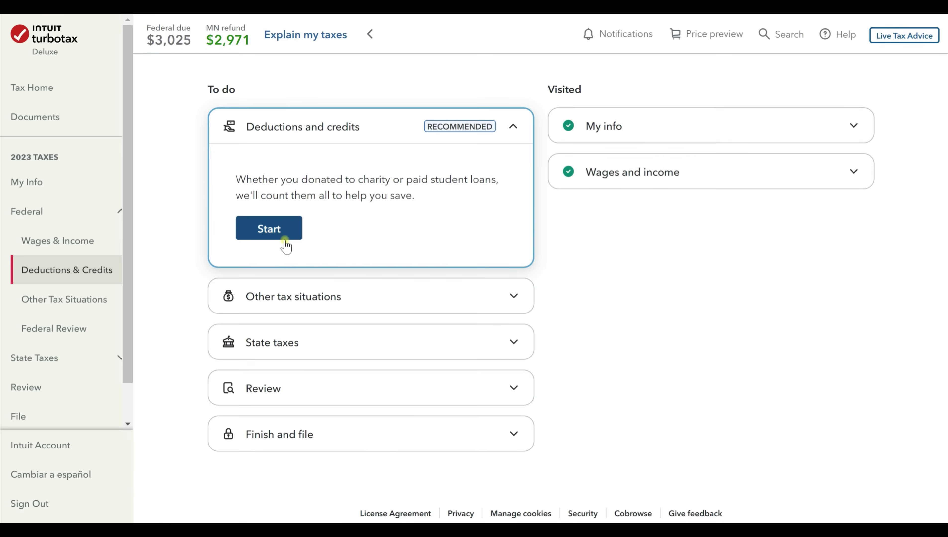
# Start Deductions and credits, keep the Standard Deduction, and proceed to other tax breaks.
pyautogui.click(294, 237)
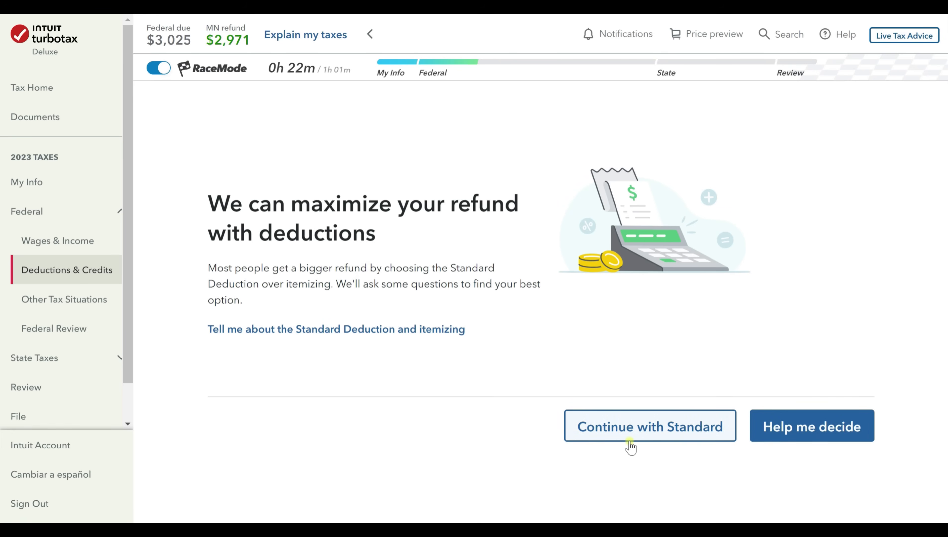
pyautogui.click(783, 438)
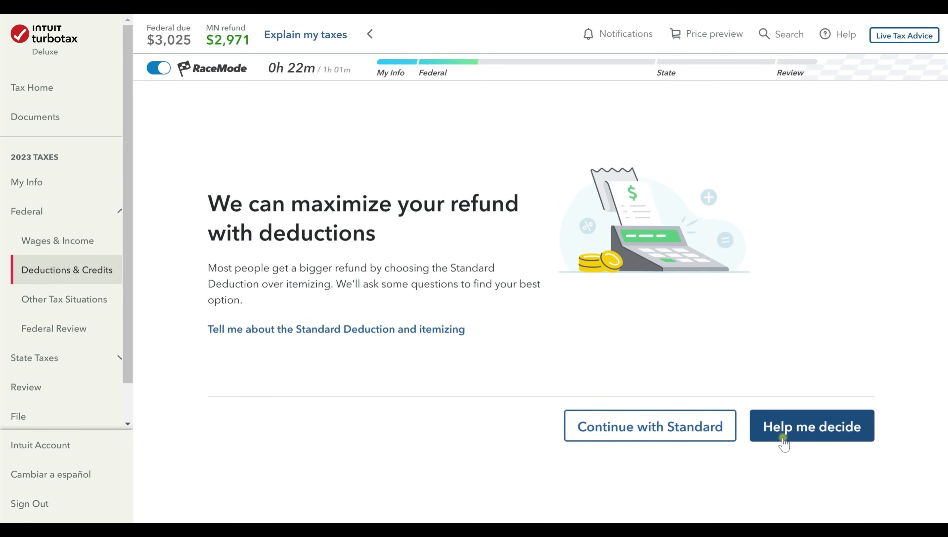
pyautogui.click(679, 442)
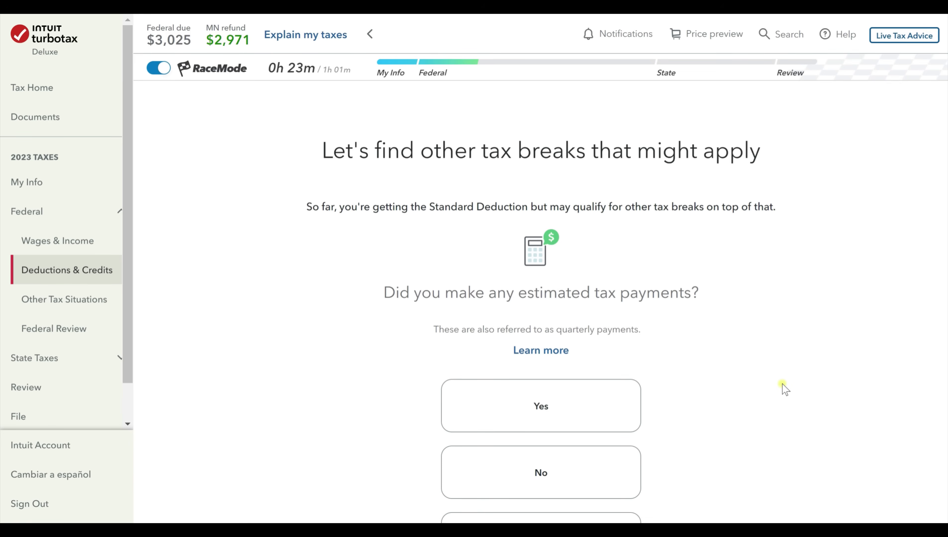
# Answer No to making estimated tax payments in 2023.
pyautogui.scroll(-2, 784, 389)
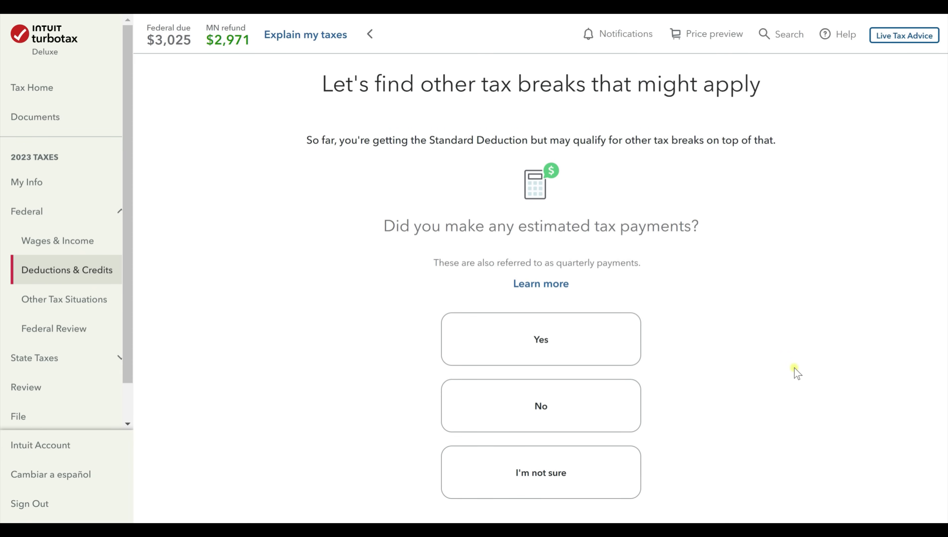
pyautogui.scroll(-2, 794, 381)
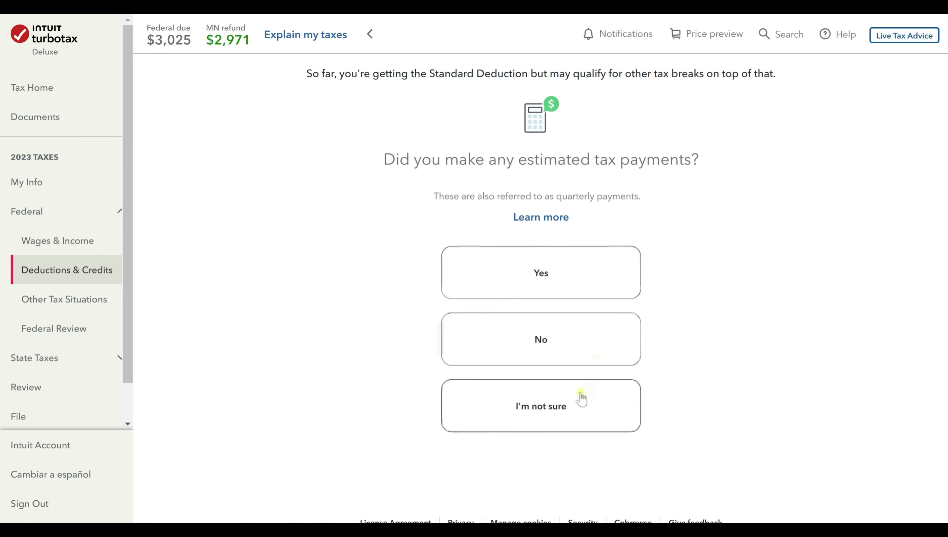
pyautogui.scroll(-1, 582, 396)
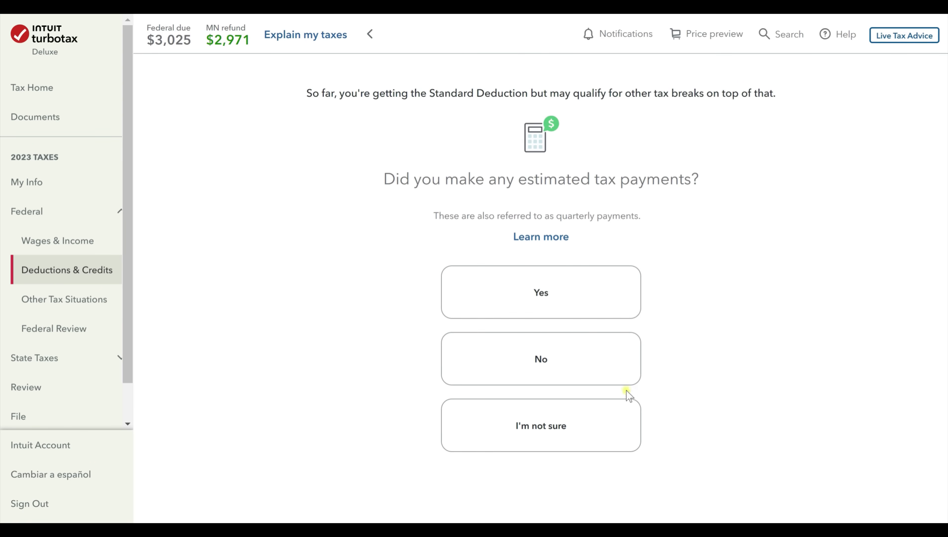
pyautogui.click(607, 365)
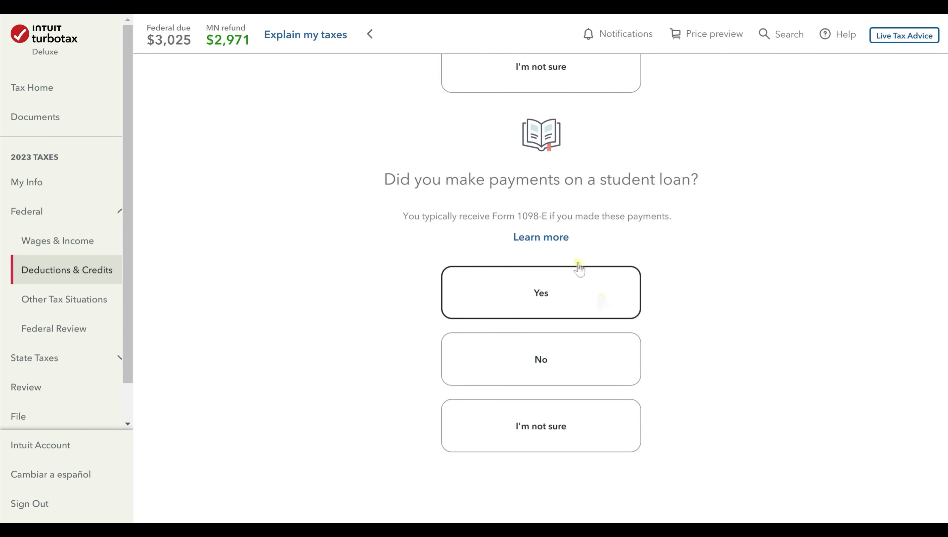
# Answer No to student loan payments (Form 1098-E).
pyautogui.moveTo(517, 216); pyautogui.dragTo(549, 216)
pyautogui.click(691, 283)
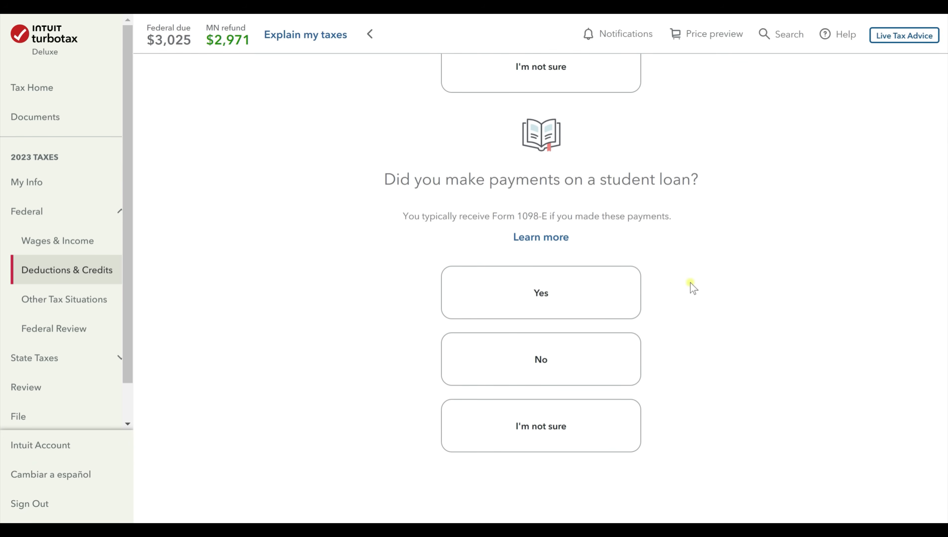
pyautogui.click(601, 370)
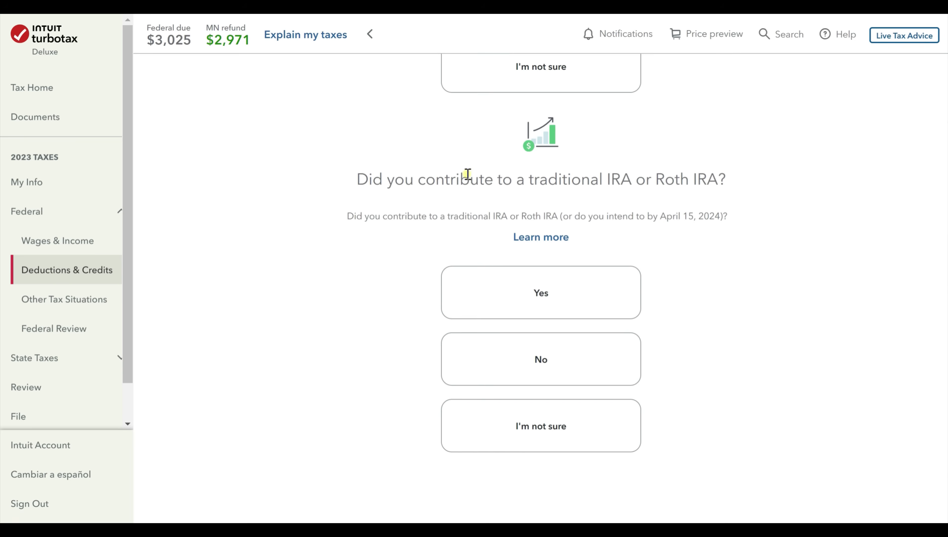
# Answer No to the IRA contribution, HSA, foreign taxes and teacher expenses questions.
pyautogui.click(572, 374)
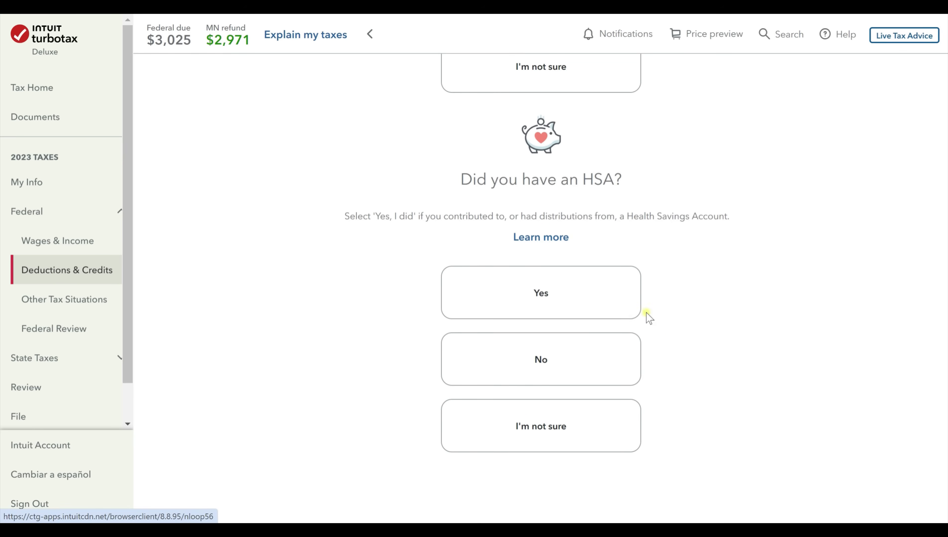
pyautogui.click(582, 359)
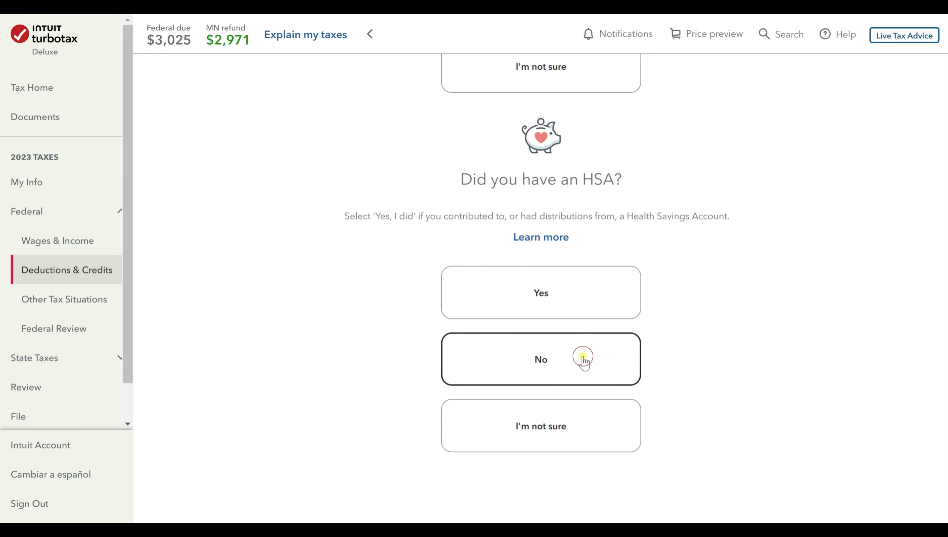
pyautogui.click(516, 366)
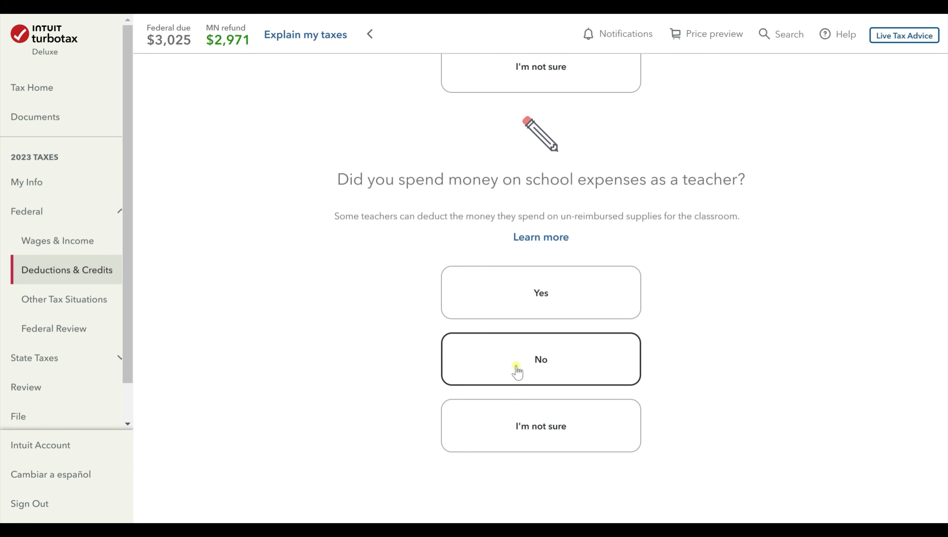
pyautogui.click(518, 362)
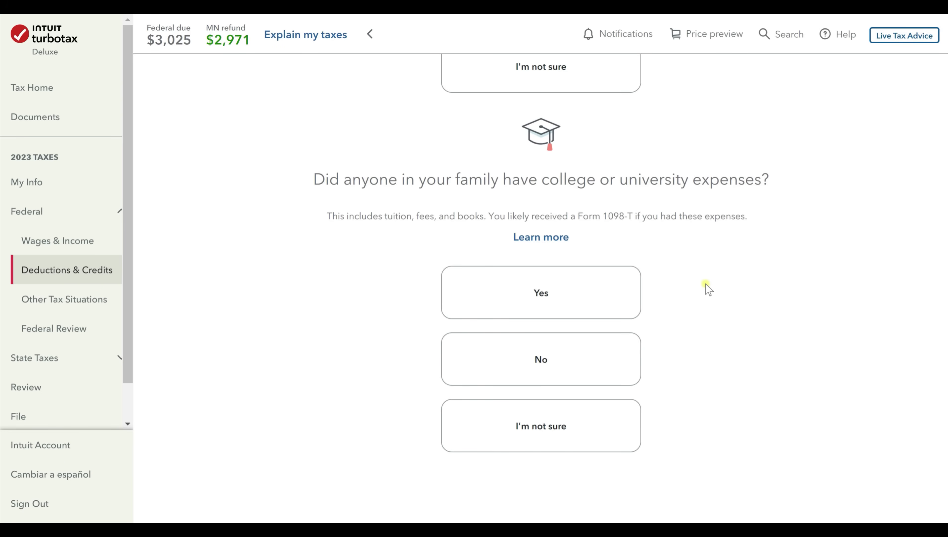
# Answer No to family college expenses, alimony and health insurance premiums, then continue to the summary.
pyautogui.click(599, 361)
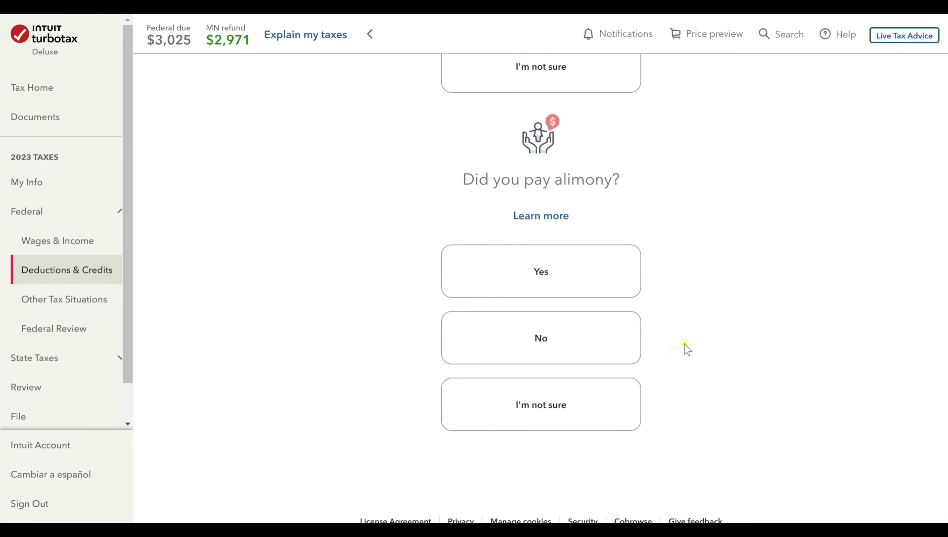
pyautogui.click(558, 344)
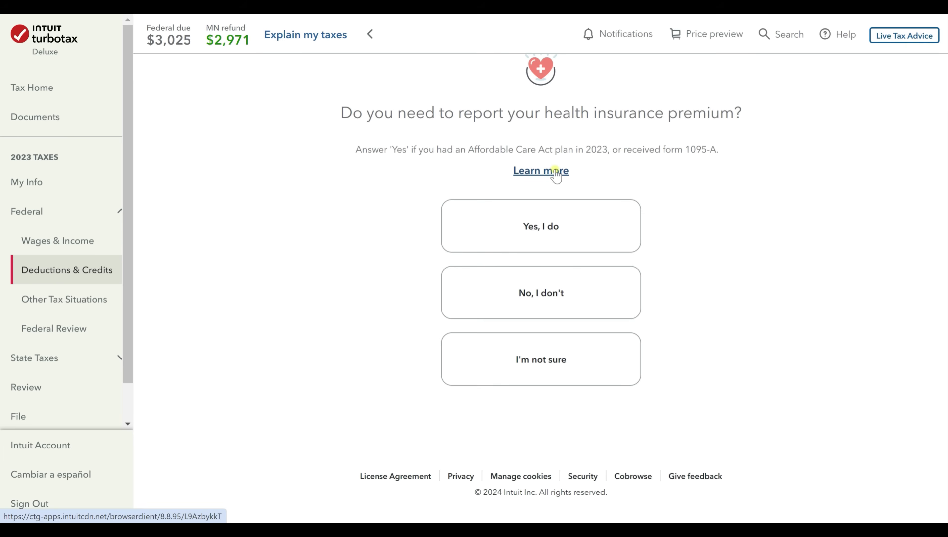
pyautogui.click(596, 295)
pyautogui.click(819, 385)
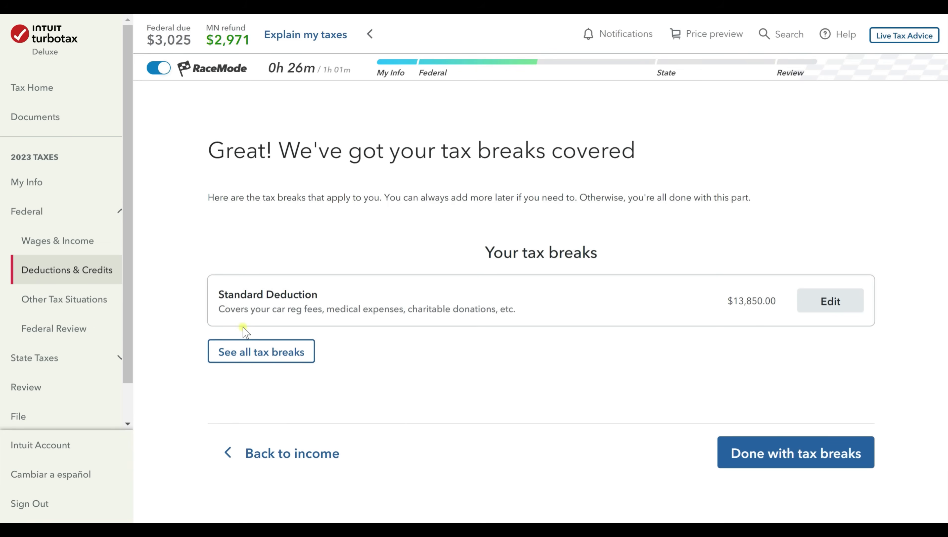
# List all tax break categories and expand Charitable Donations to show its donation topics.
pyautogui.click(264, 352)
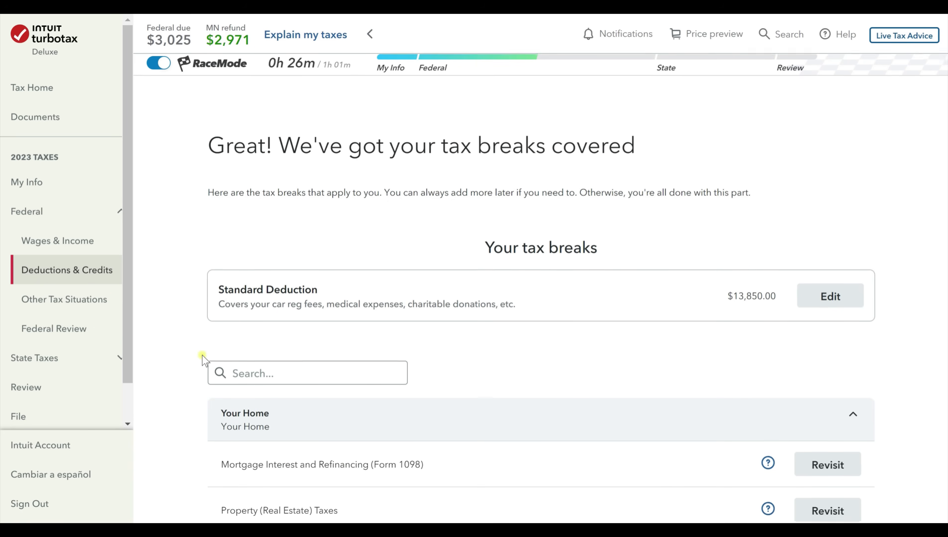
pyautogui.scroll(-5, 202, 355)
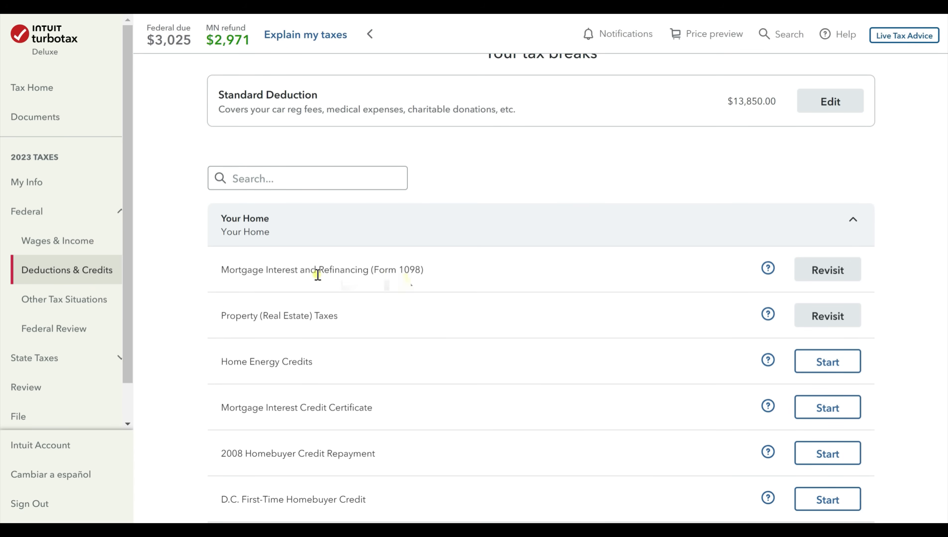
pyautogui.scroll(-2, 338, 319)
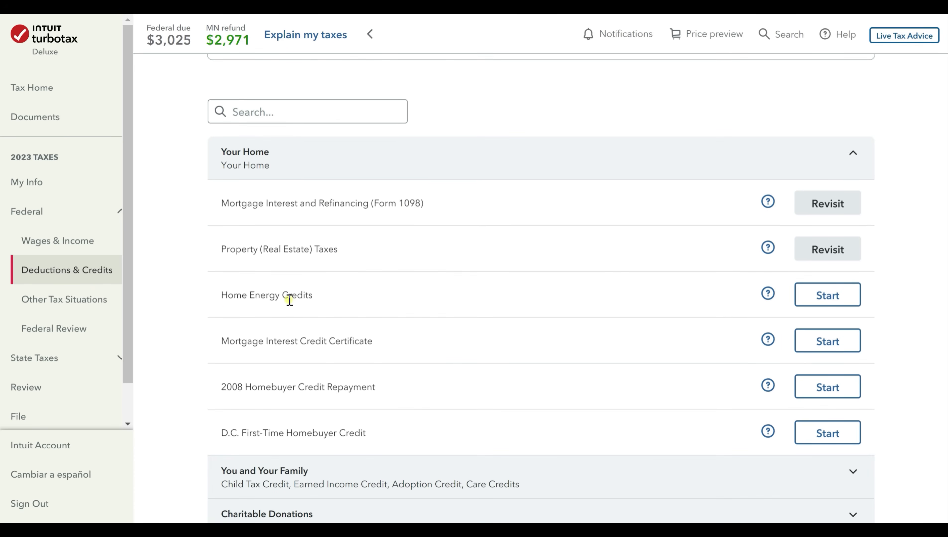
pyautogui.scroll(6, 289, 300)
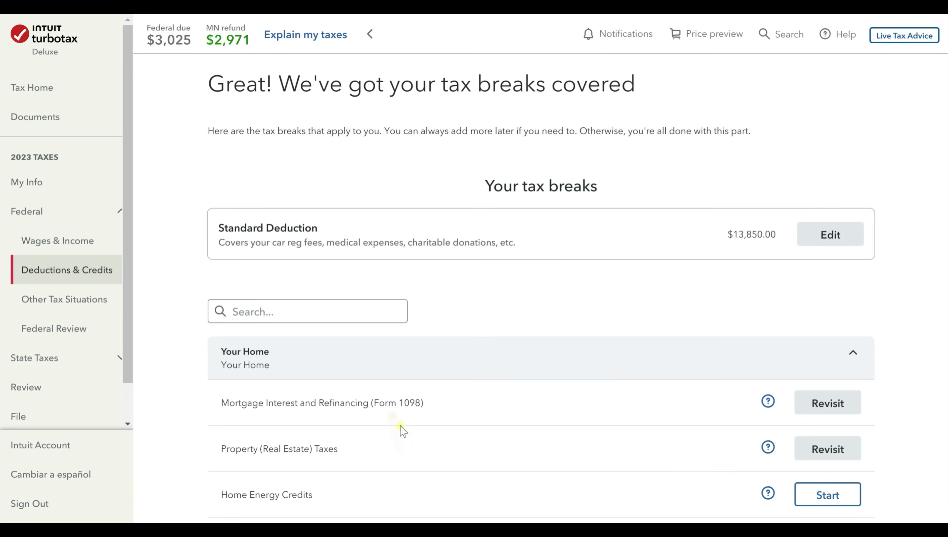
pyautogui.scroll(-3, 399, 425)
pyautogui.scroll(4, 400, 426)
pyautogui.scroll(-5, 399, 425)
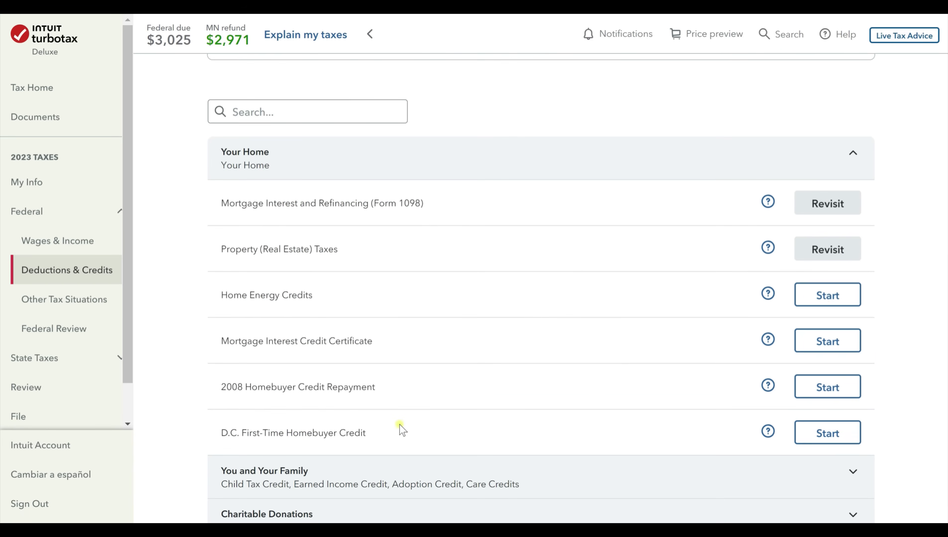
pyautogui.scroll(-2, 399, 424)
pyautogui.scroll(-2, 400, 428)
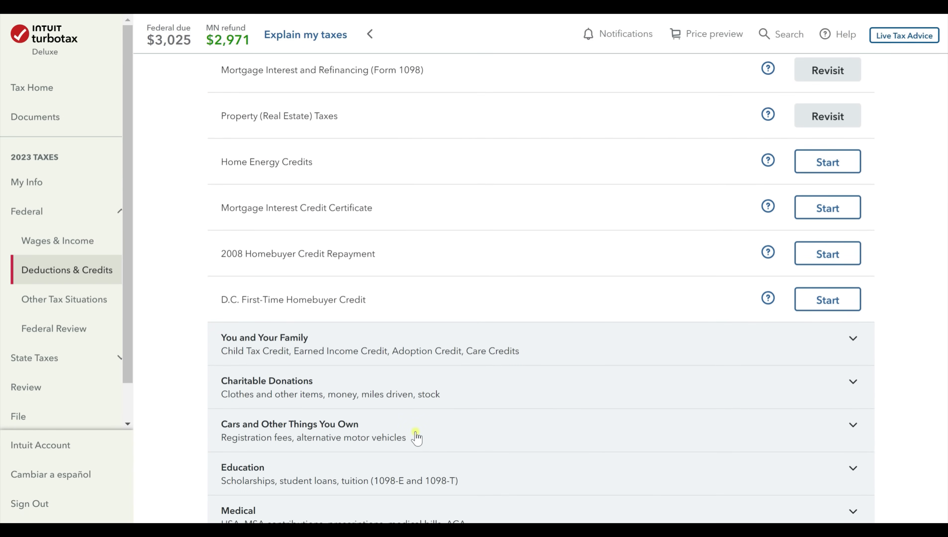
pyautogui.scroll(-2, 417, 446)
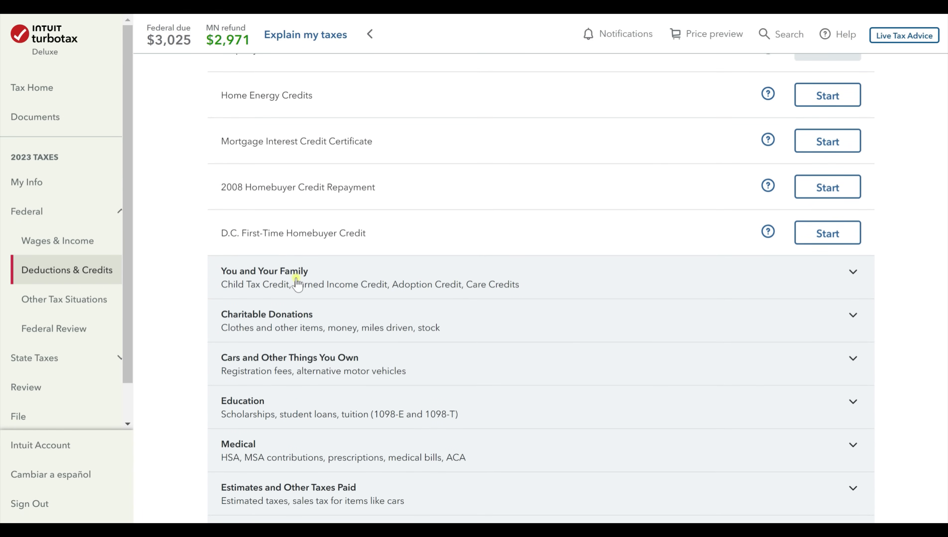
pyautogui.scroll(-2, 294, 333)
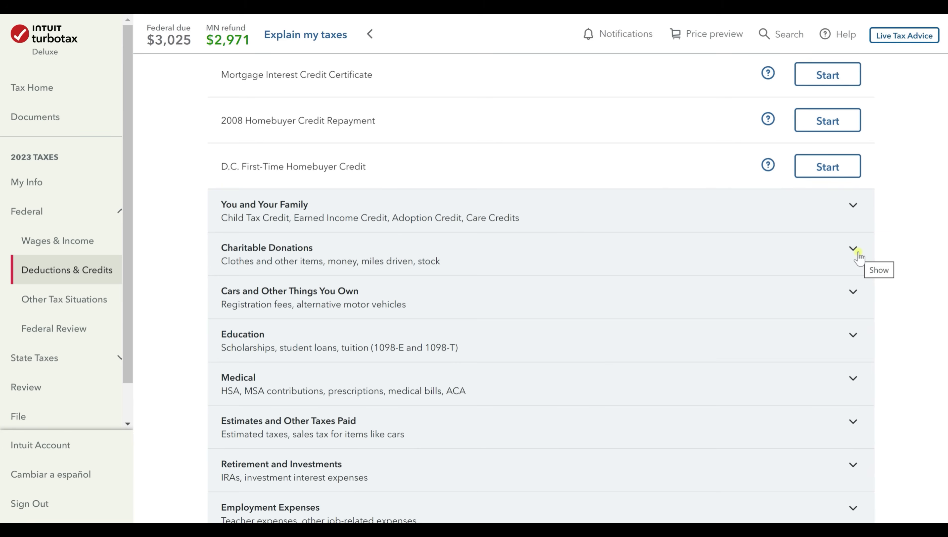
pyautogui.scroll(-4, 302, 260)
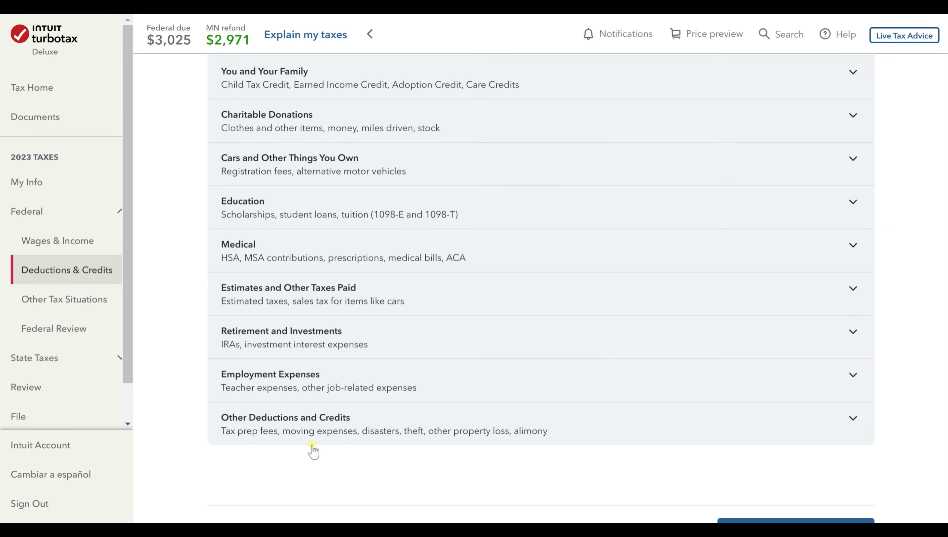
pyautogui.scroll(2, 313, 448)
pyautogui.scroll(6, 387, 302)
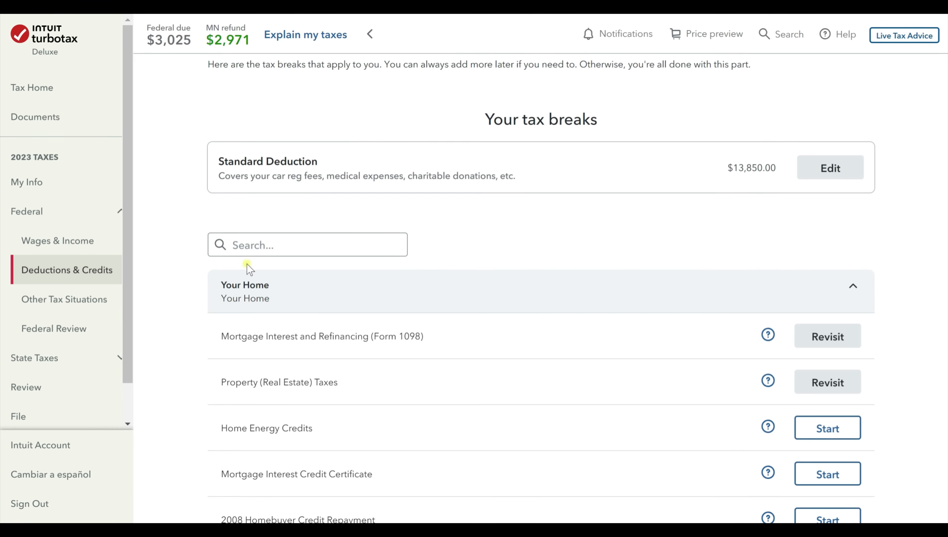
pyautogui.scroll(-8, 248, 268)
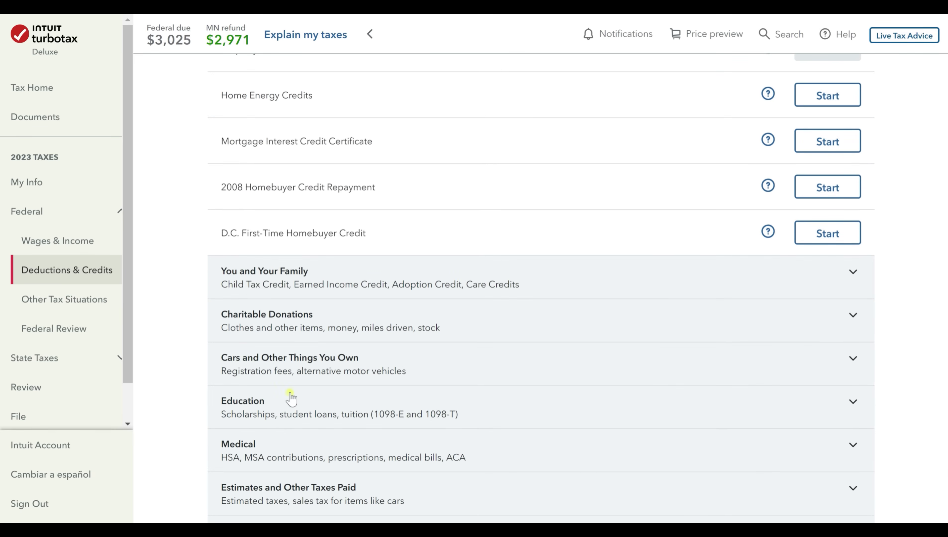
pyautogui.scroll(-2, 291, 397)
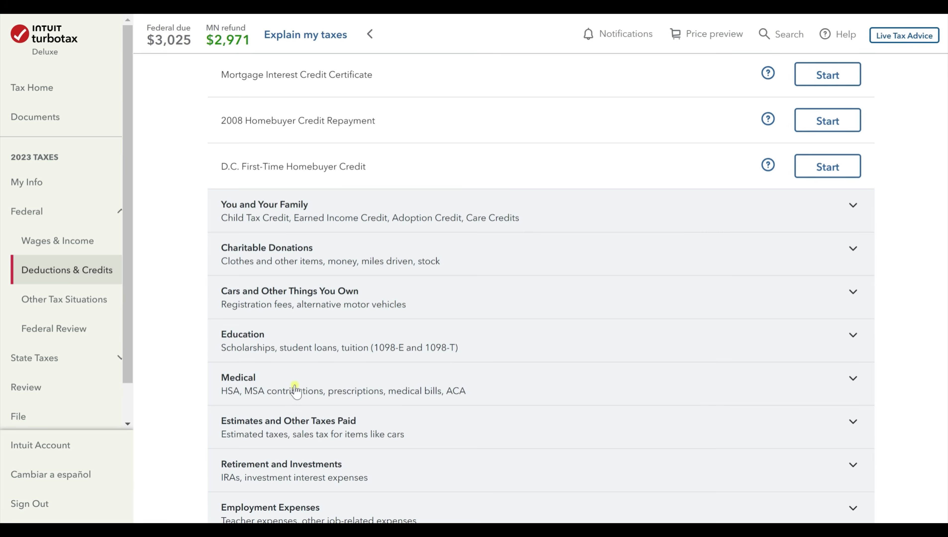
pyautogui.click(849, 251)
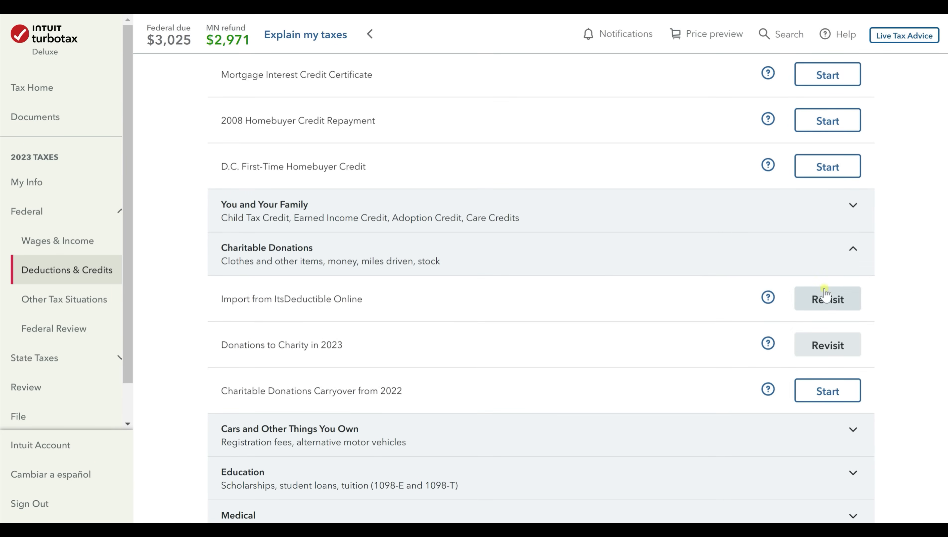
pyautogui.click(830, 351)
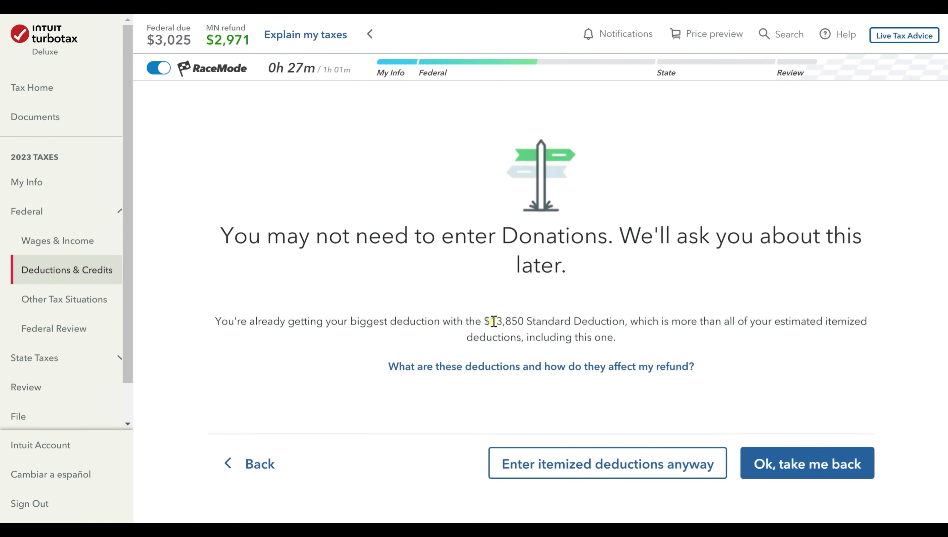
pyautogui.moveTo(490, 323)
pyautogui.mouseDown()
pyautogui.moveTo(624, 324)
pyautogui.moveTo(478, 323)
pyautogui.mouseUp()
pyautogui.click(620, 320)
pyautogui.click(728, 323)
pyautogui.scroll(-2, 814, 343)
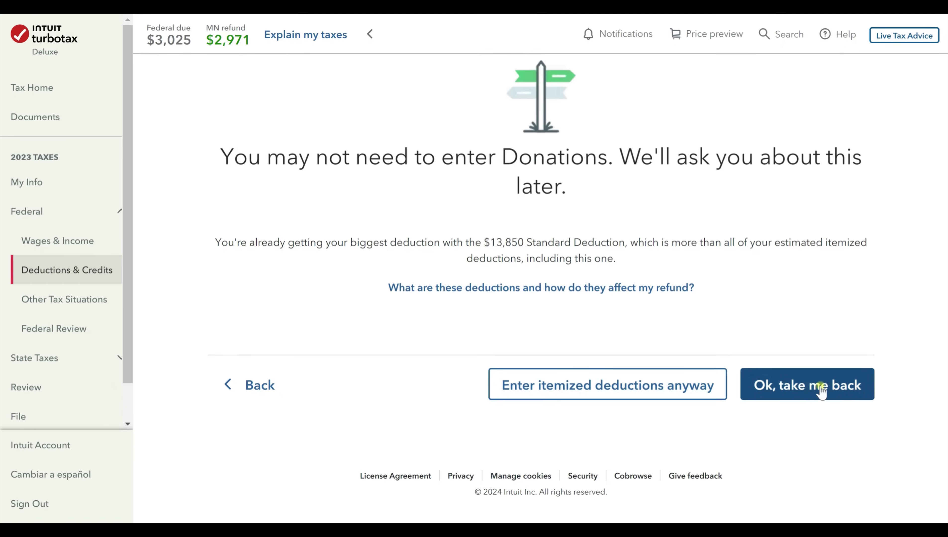
pyautogui.click(849, 391)
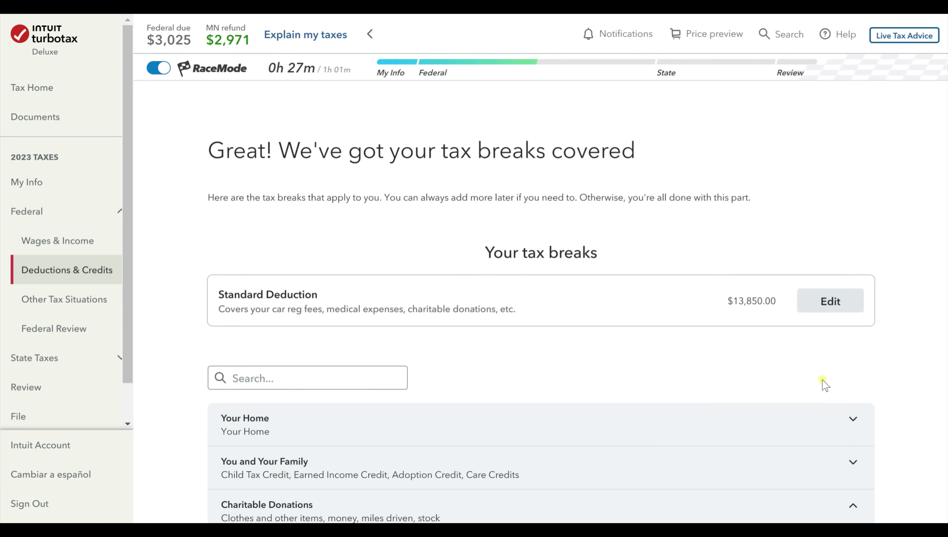
pyautogui.scroll(-15, 702, 345)
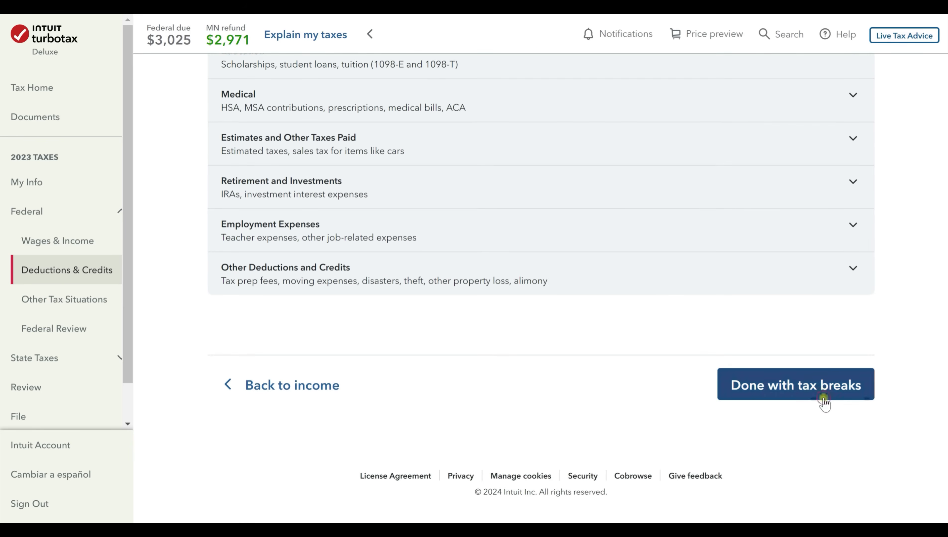
# Finish tax breaks, answer No to the 2008 homebuyer credit, and continue to the overview.
pyautogui.click(823, 405)
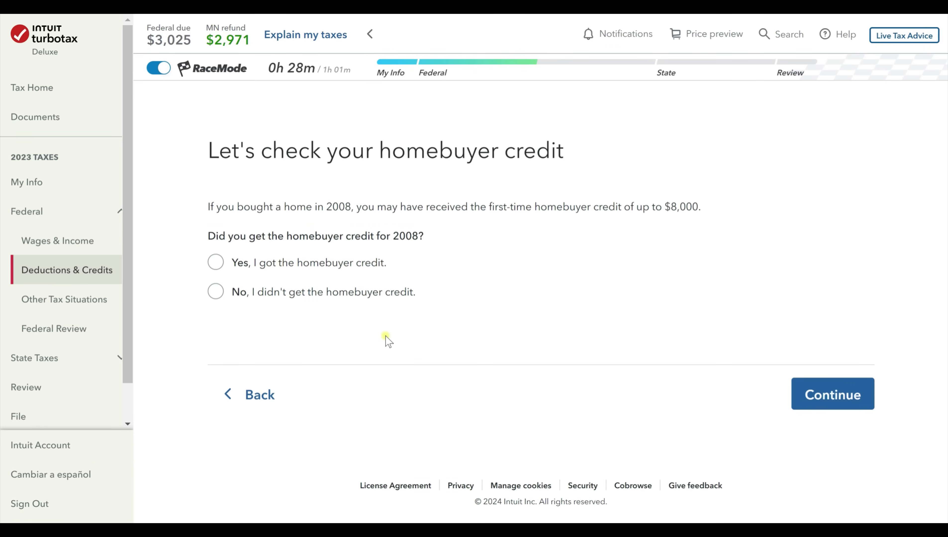
pyautogui.click(326, 294)
pyautogui.click(841, 393)
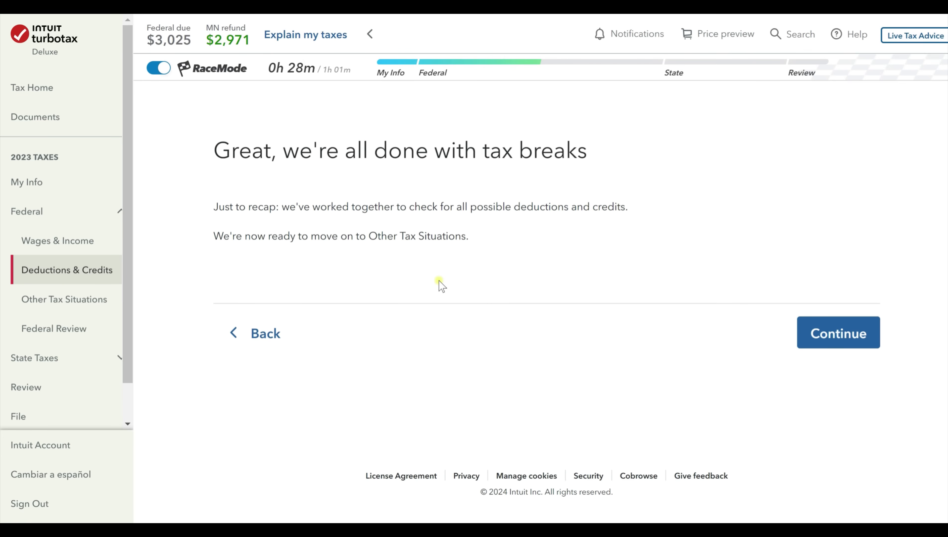
pyautogui.click(848, 341)
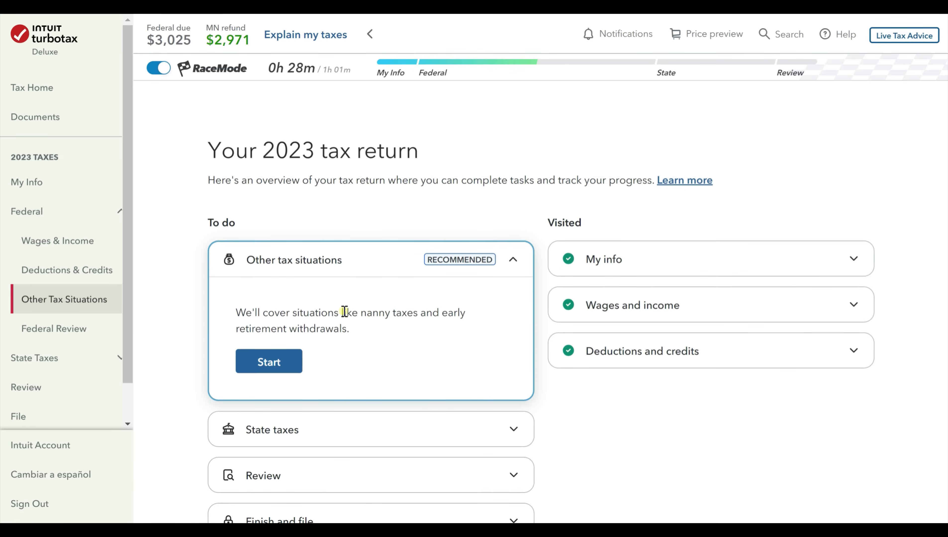
# Start Other Tax Situations and answer No to household employee, $3 campaign fund and IP PIN.
pyautogui.click(268, 363)
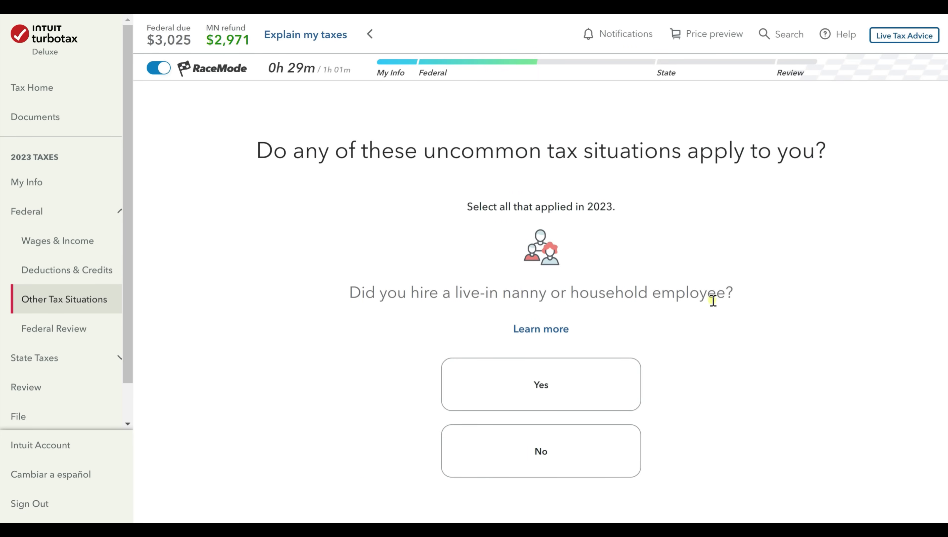
pyautogui.scroll(-3, 709, 321)
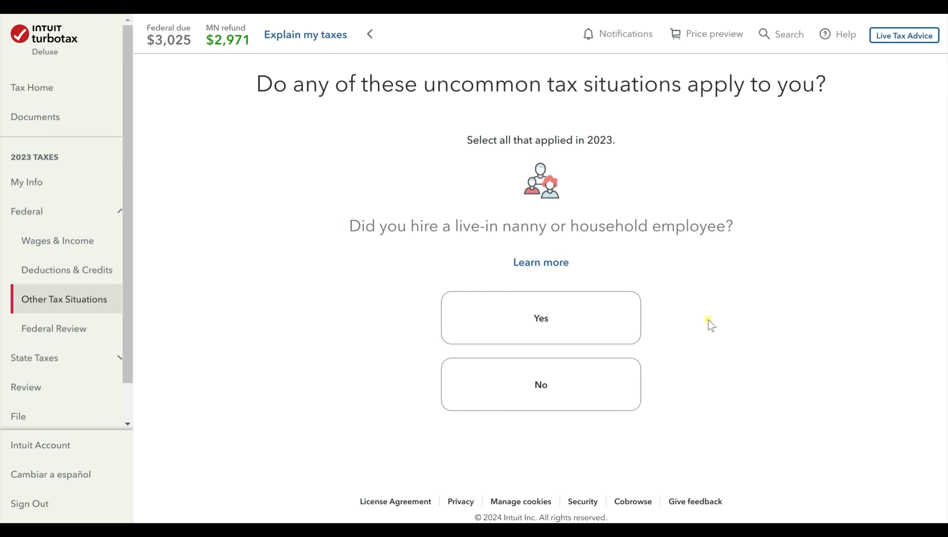
pyautogui.scroll(3, 709, 321)
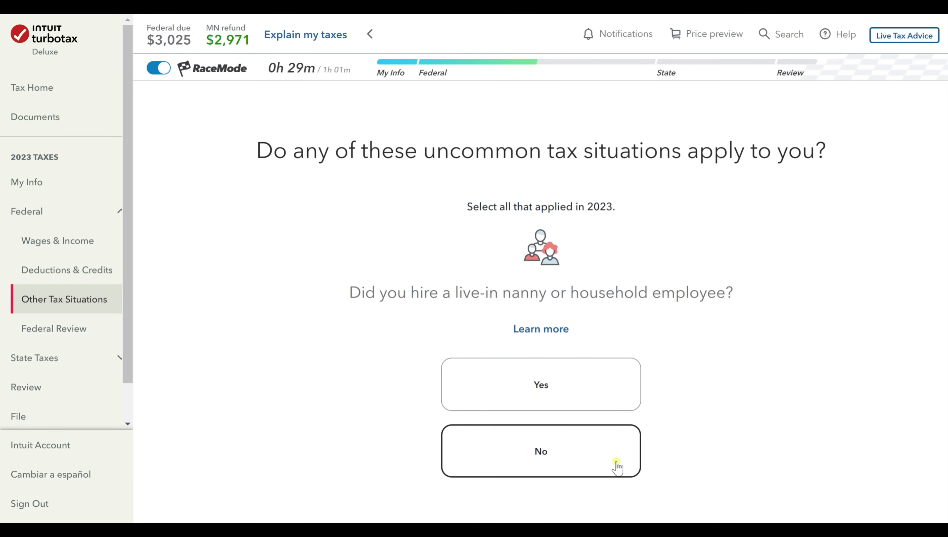
pyautogui.click(609, 461)
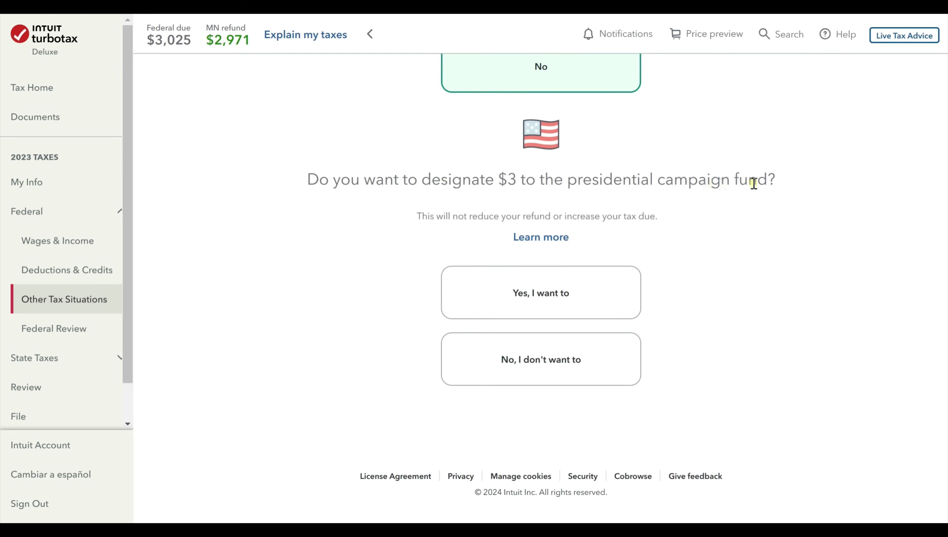
pyautogui.click(575, 363)
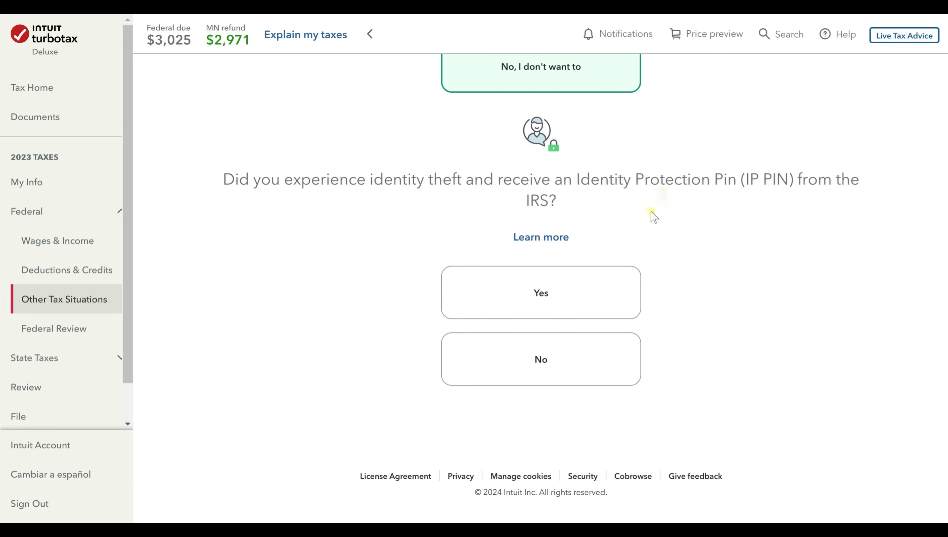
pyautogui.click(601, 368)
pyautogui.click(821, 381)
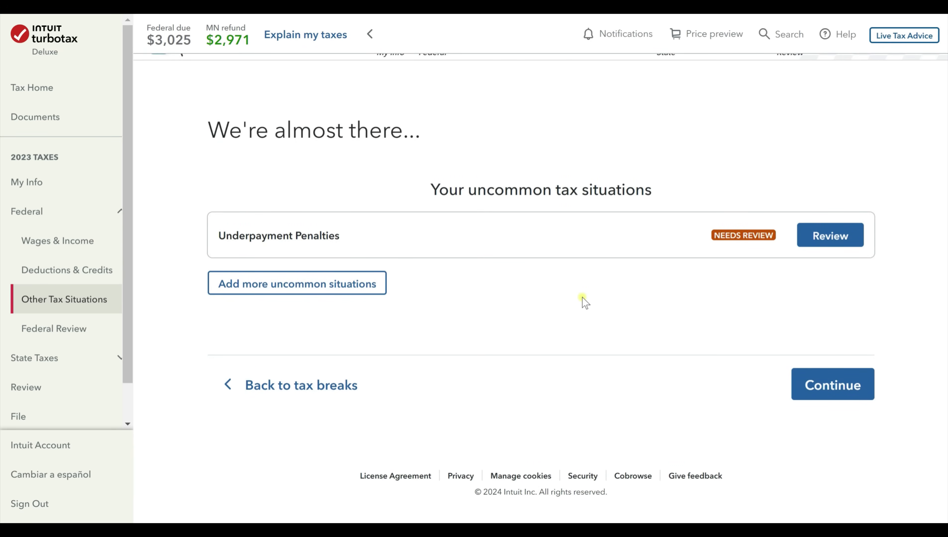
# Open the Underpayment Penalties review for the $98 penalty.
pyautogui.scroll(1, 579, 295)
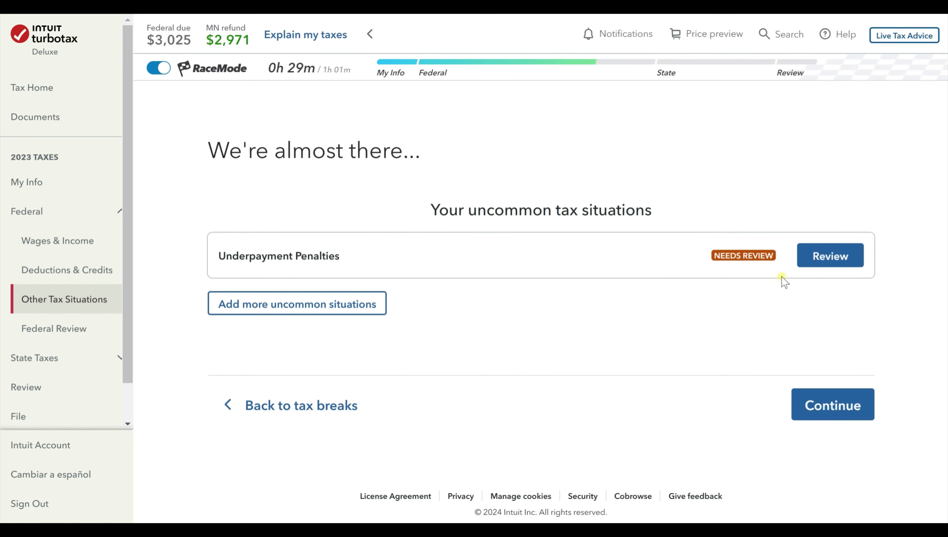
pyautogui.click(851, 259)
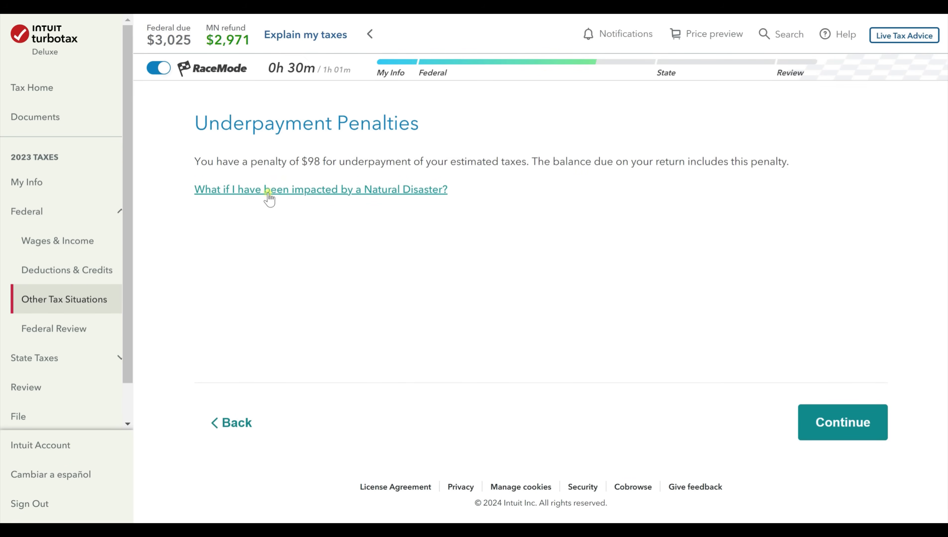
# Answer No to farming/fishing income and Yes to all exception conditions, removing the $98 penalty.
pyautogui.click(841, 429)
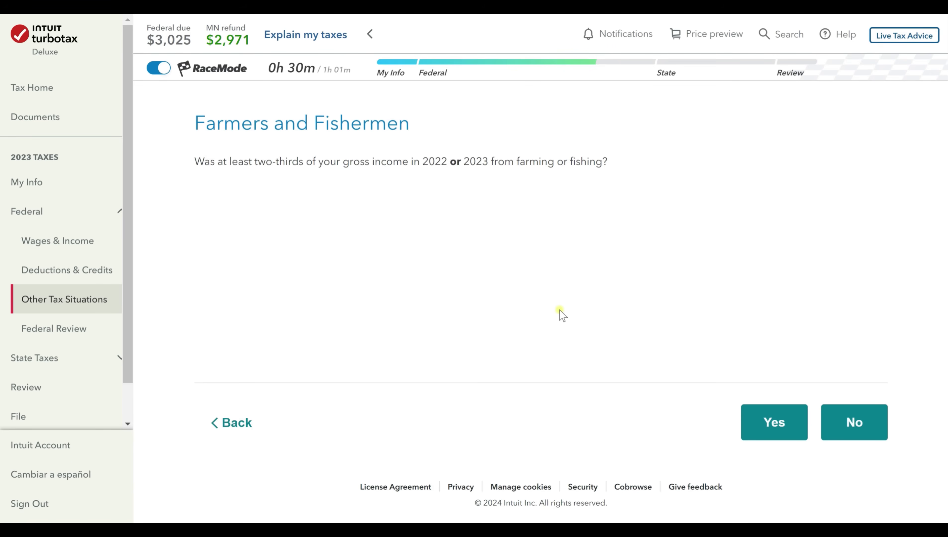
pyautogui.click(860, 423)
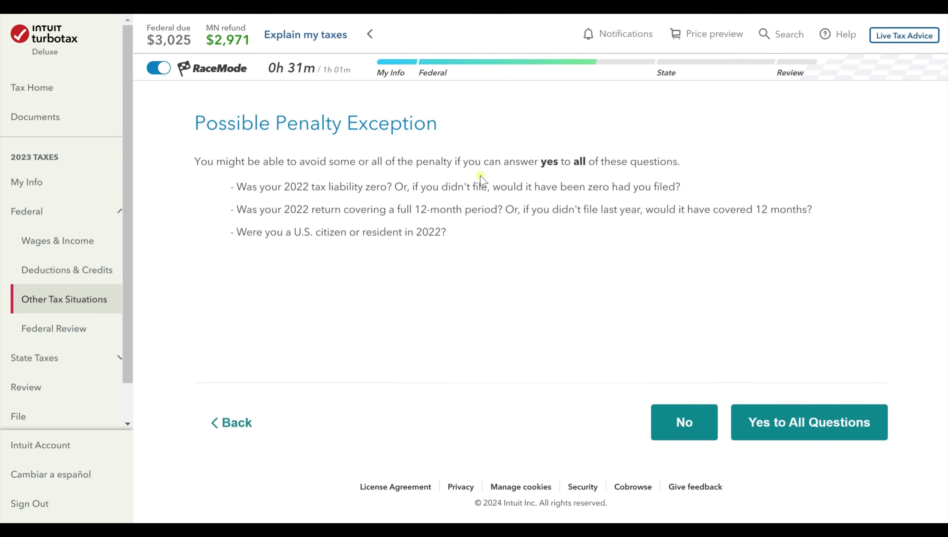
pyautogui.click(815, 428)
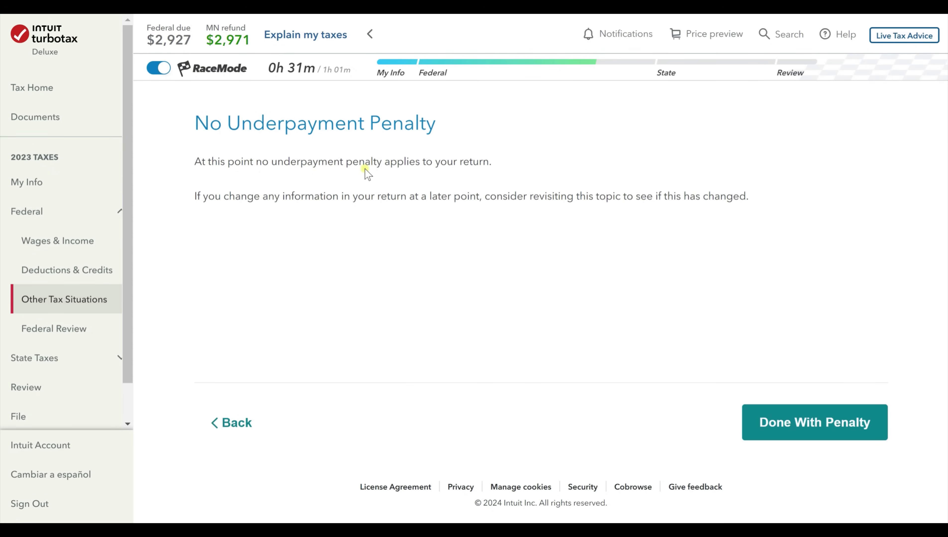
pyautogui.click(854, 437)
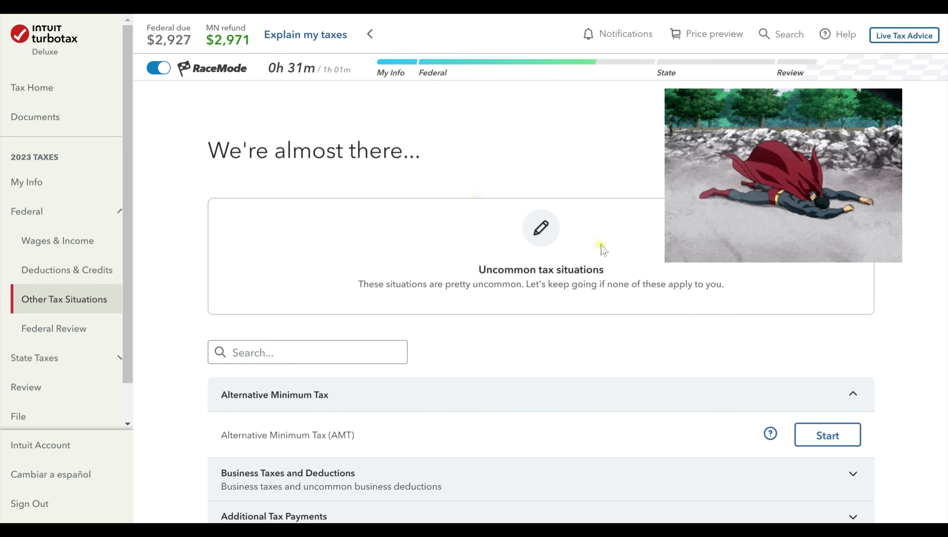
# Leave the uncommon tax situations list and continue into Federal Review.
pyautogui.scroll(-3, 603, 246)
pyautogui.scroll(-1, 602, 246)
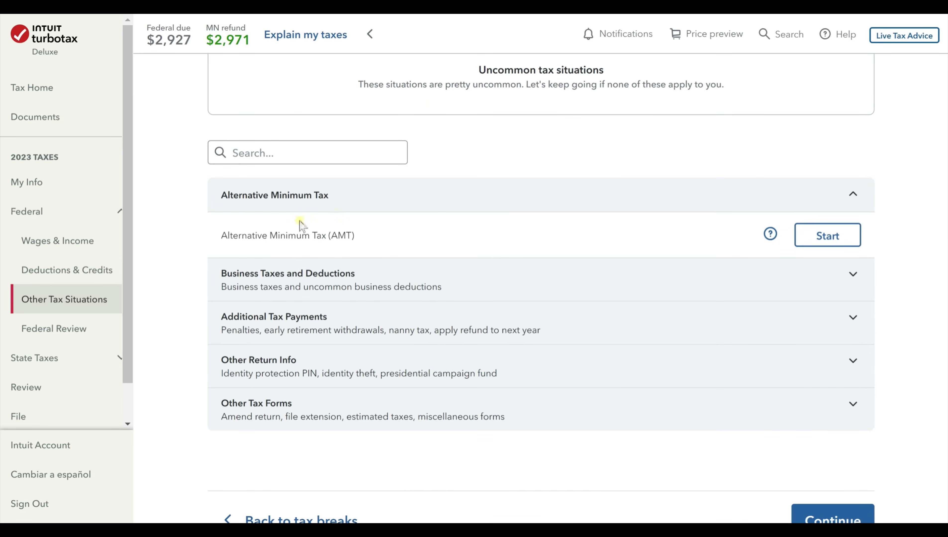
pyautogui.scroll(-1, 729, 331)
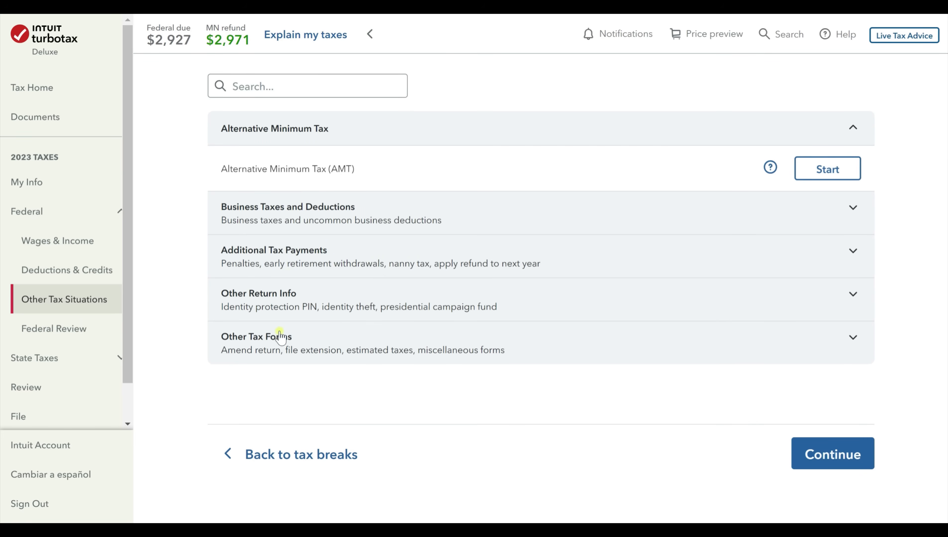
pyautogui.click(318, 90)
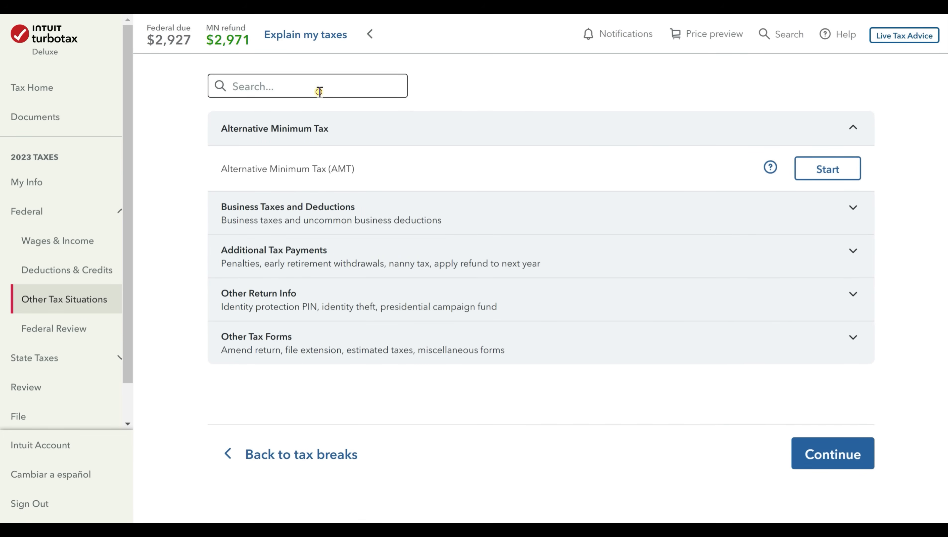
pyautogui.scroll(1, 336, 243)
pyautogui.scroll(-1, 387, 370)
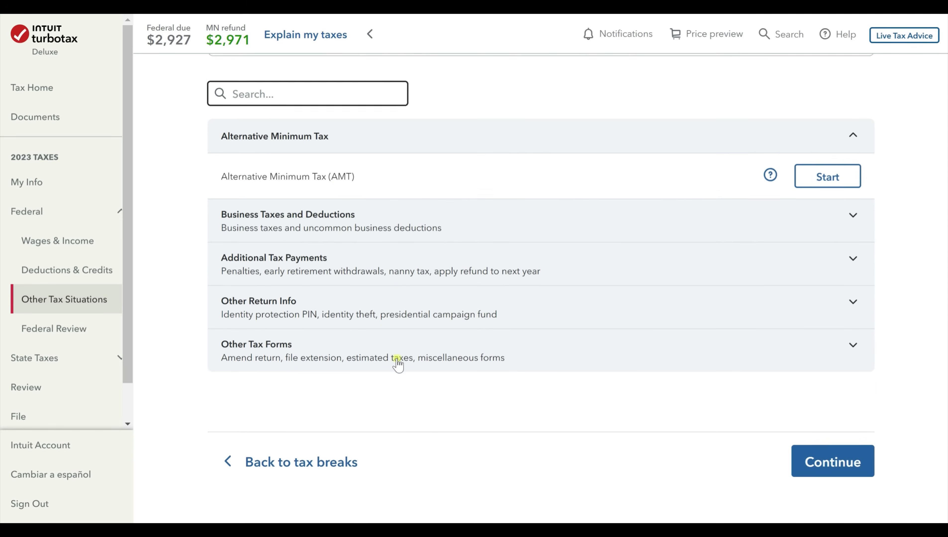
pyautogui.click(838, 455)
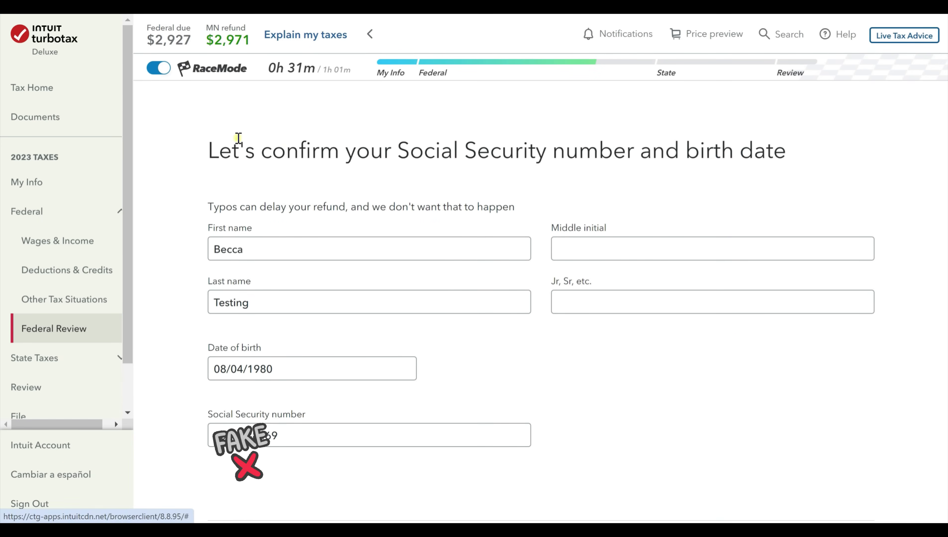
# Confirm the name, birth date and Social Security number are correct.
pyautogui.scroll(-2, 520, 174)
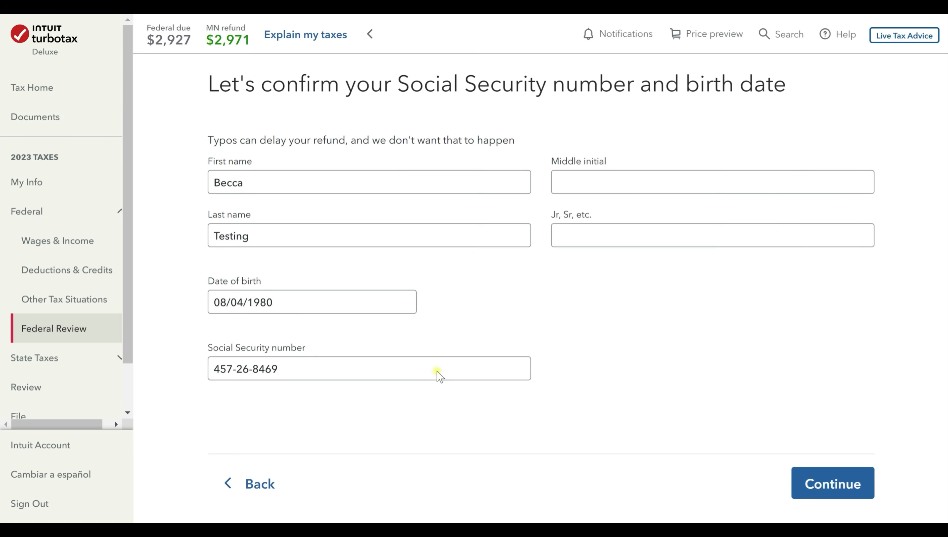
pyautogui.click(852, 489)
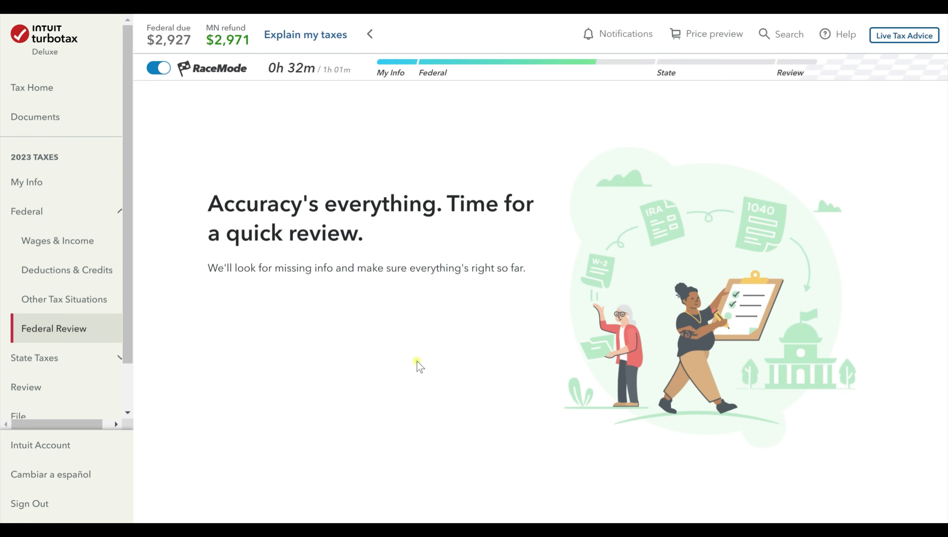
pyautogui.scroll(-3, 417, 361)
# Run Check my info and continue to the federal summary showing $2,927 owed.
pyautogui.click(862, 501)
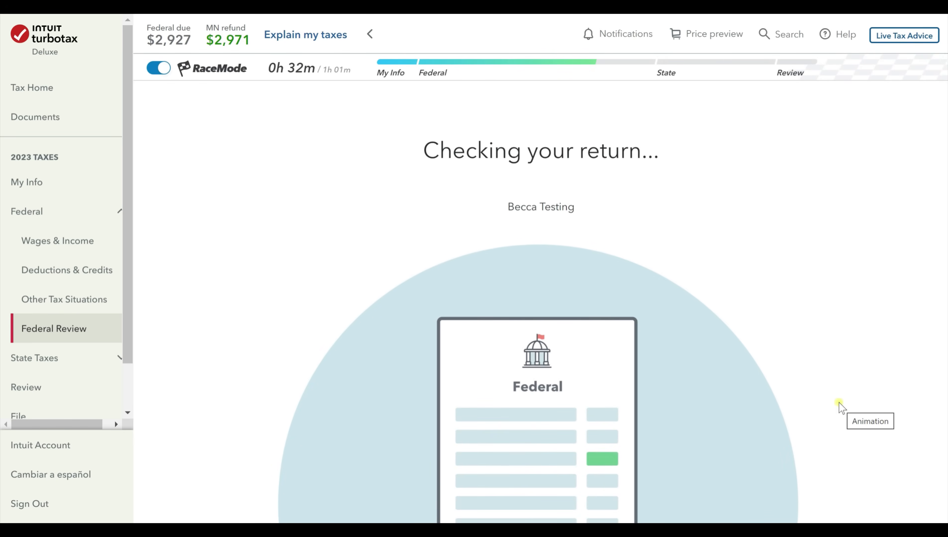
pyautogui.scroll(-4, 601, 316)
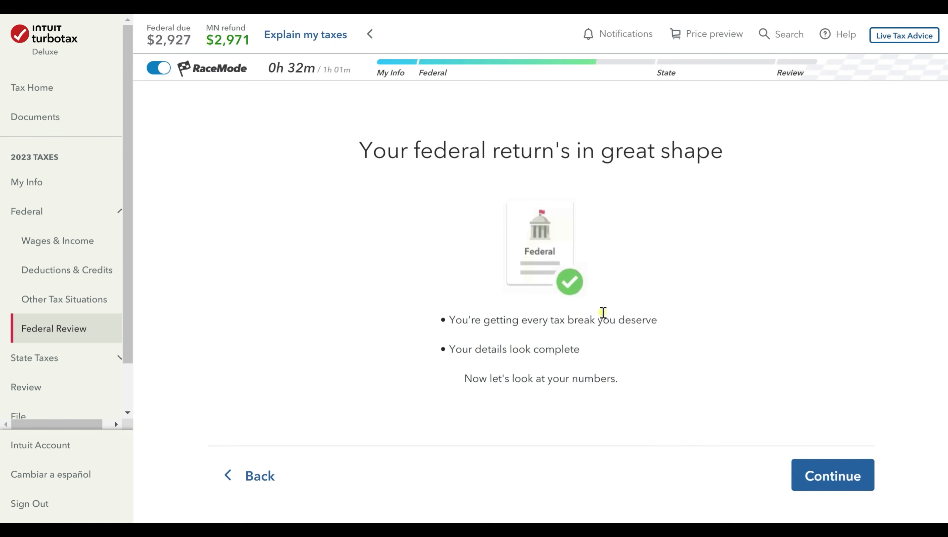
pyautogui.click(863, 485)
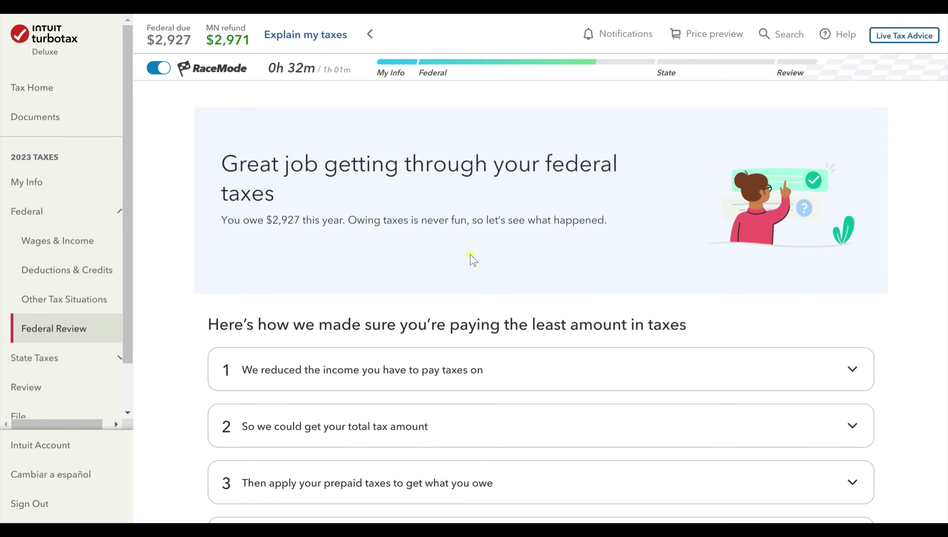
# Expand the reduced taxable income explanation and mark it as helpful.
pyautogui.scroll(-2, 473, 260)
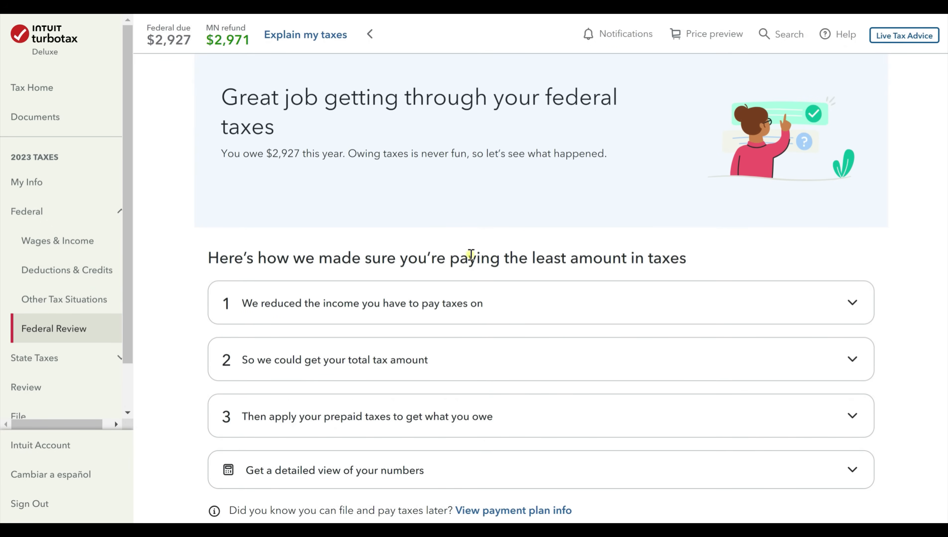
pyautogui.scroll(-2, 471, 255)
pyautogui.scroll(-2, 471, 256)
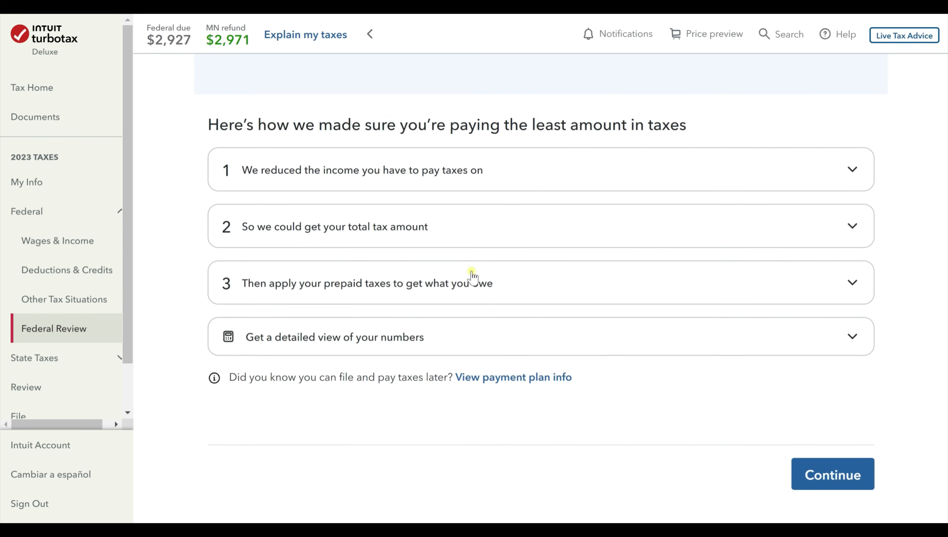
pyautogui.scroll(5, 564, 312)
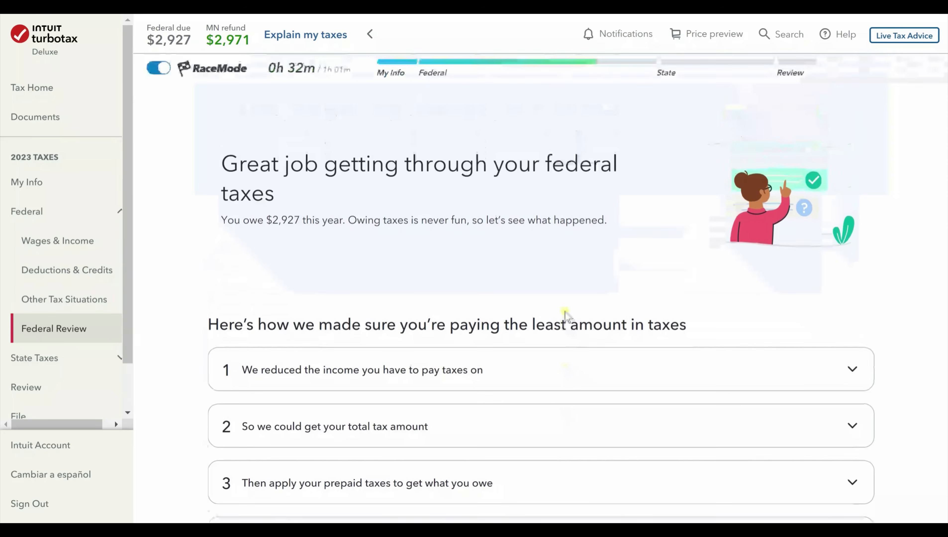
pyautogui.scroll(-5, 565, 311)
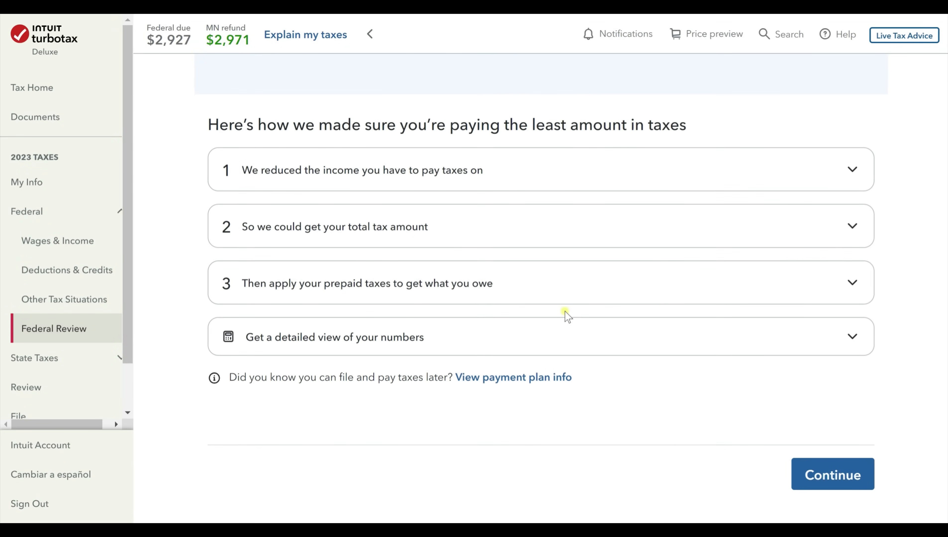
pyautogui.scroll(2, 564, 311)
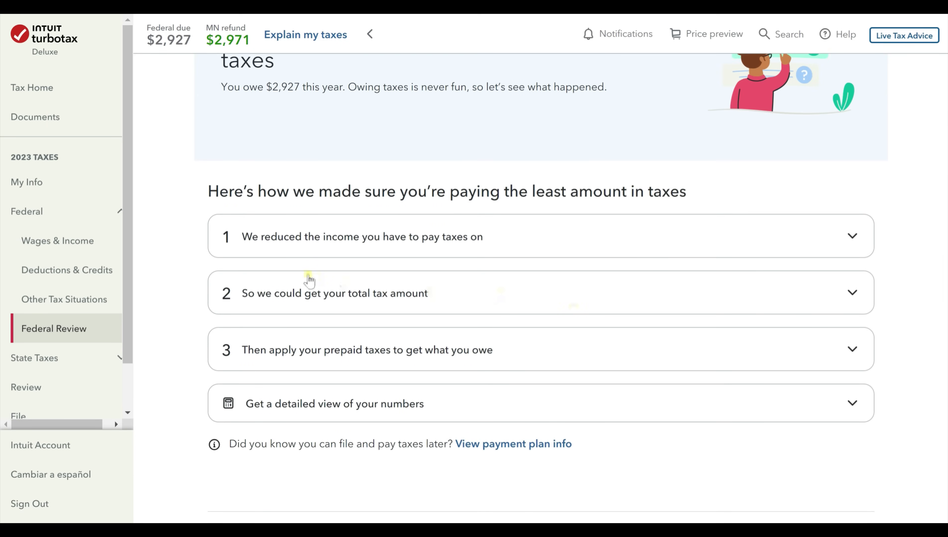
pyautogui.click(863, 240)
pyautogui.scroll(-2, 863, 243)
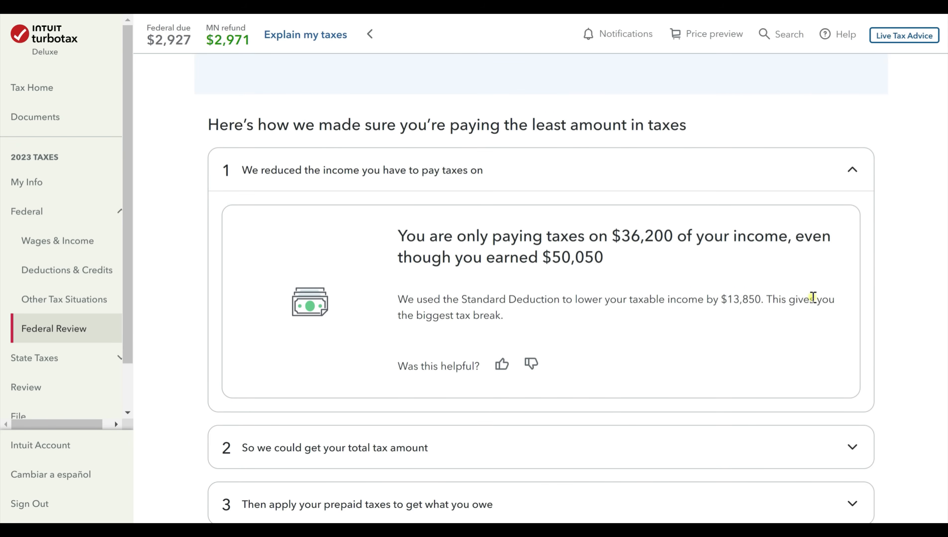
pyautogui.scroll(-5, 813, 297)
pyautogui.click(501, 163)
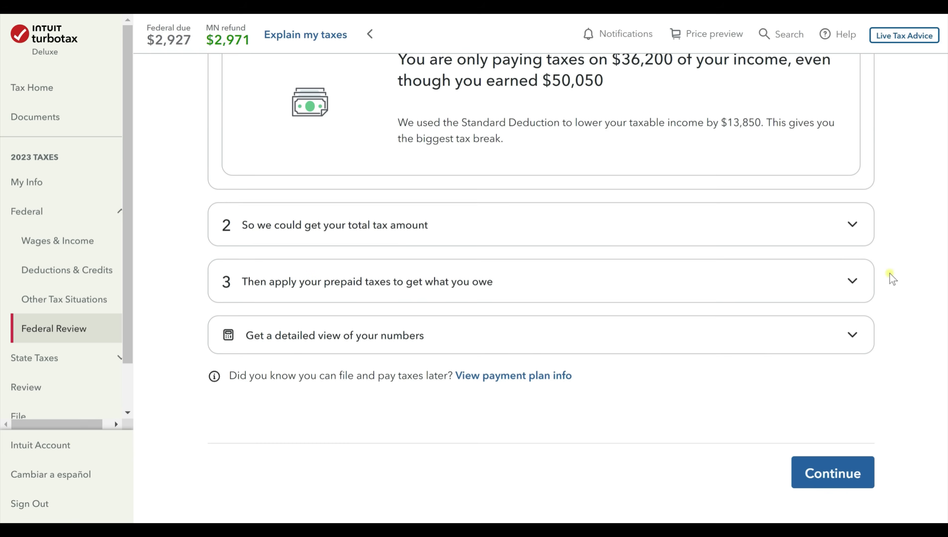
# Expand the total tax and prepaid taxes explanations, checking $1,200 withheld against the $2,927 balance.
pyautogui.click(852, 225)
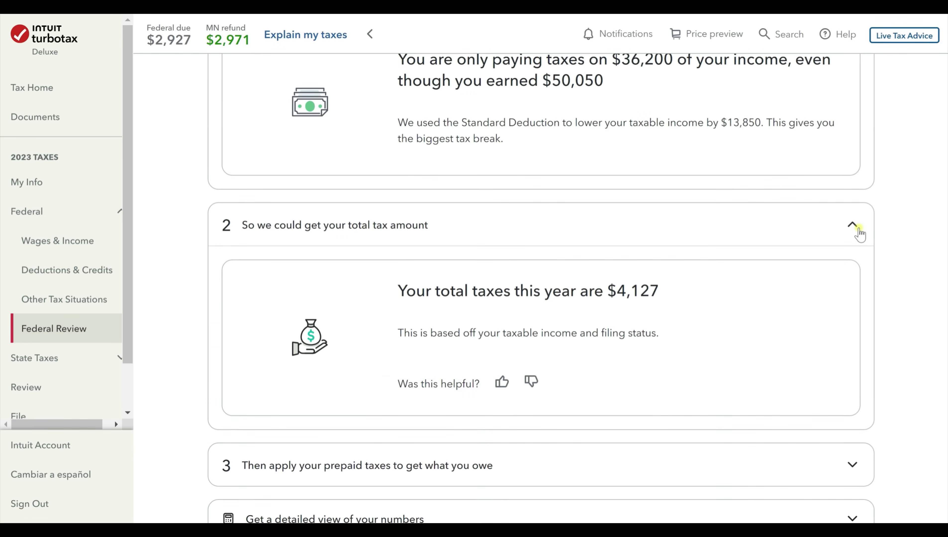
pyautogui.scroll(-2, 827, 237)
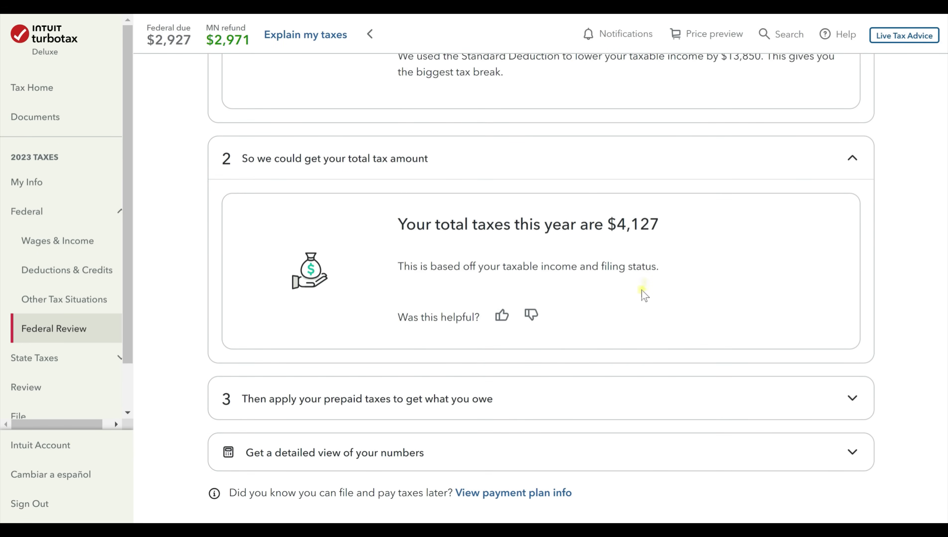
pyautogui.scroll(-2, 643, 286)
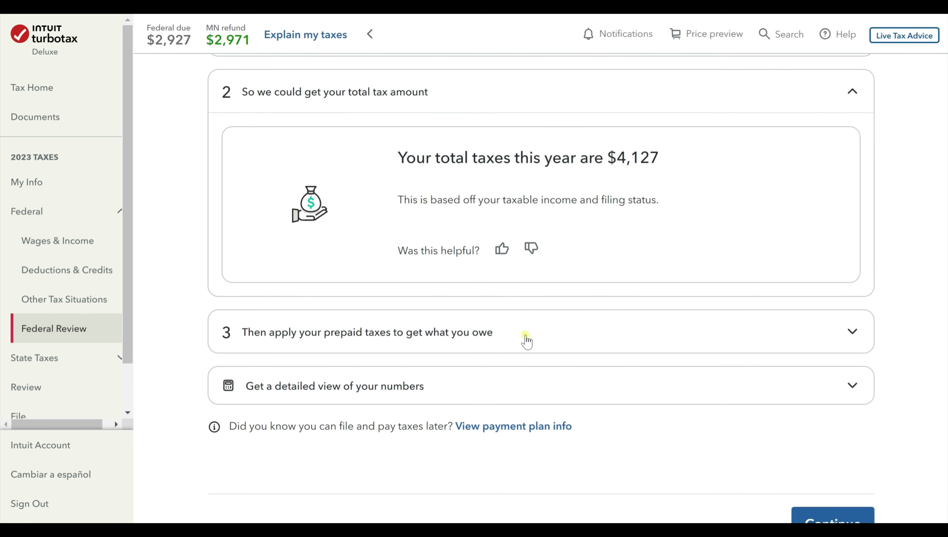
pyautogui.click(851, 332)
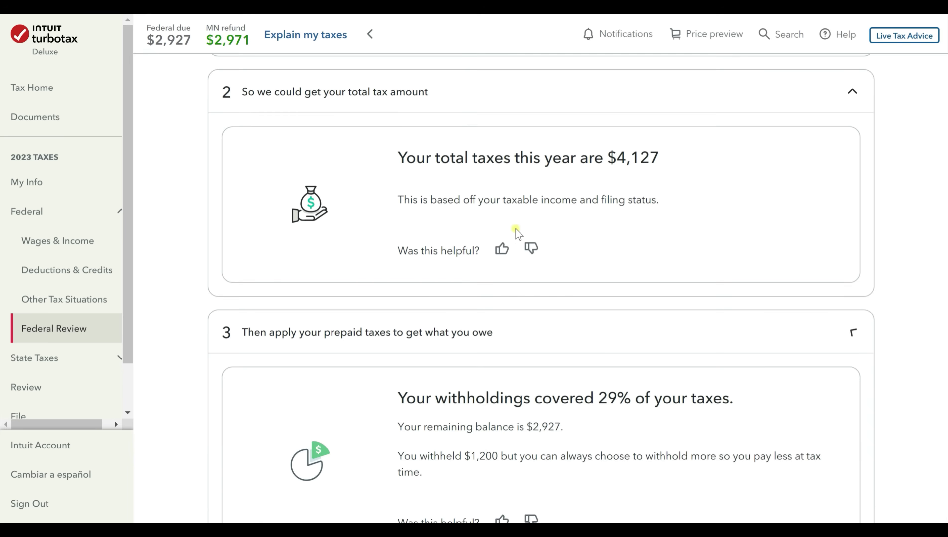
pyautogui.scroll(-4, 504, 231)
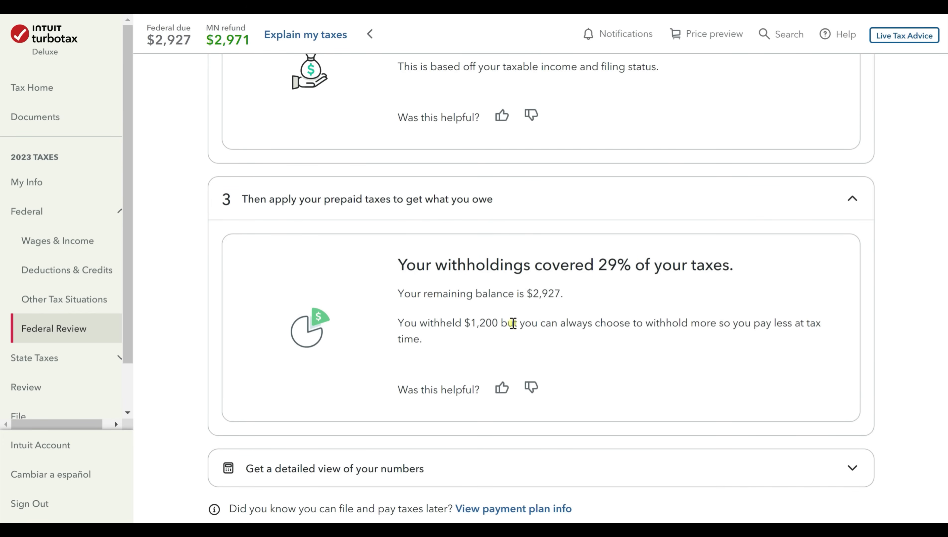
pyautogui.moveTo(536, 295); pyautogui.dragTo(573, 294)
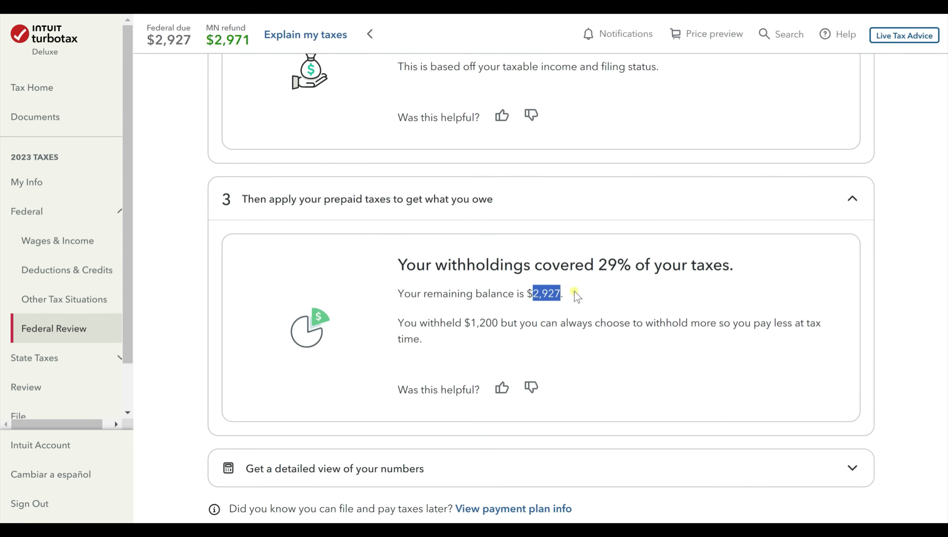
pyautogui.click(573, 294)
pyautogui.moveTo(470, 324); pyautogui.dragTo(499, 323)
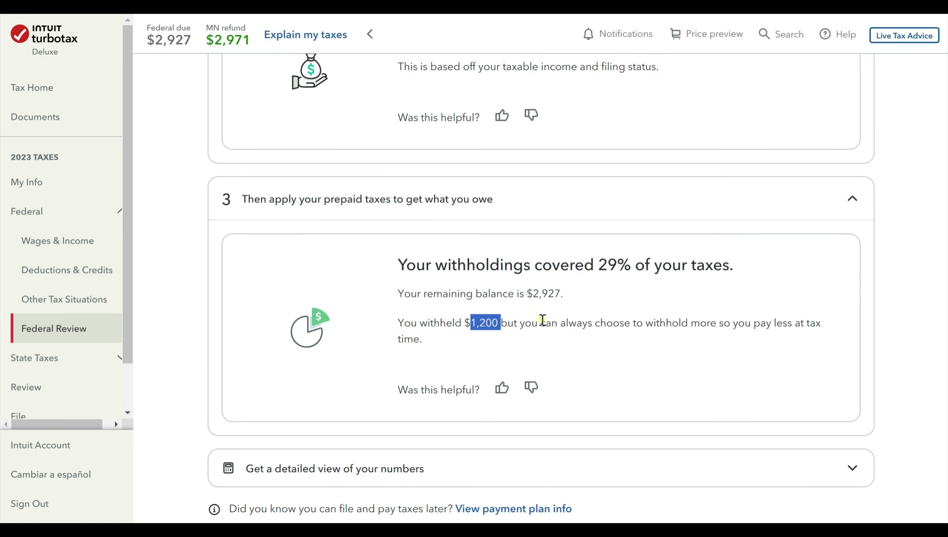
pyautogui.click(616, 322)
pyautogui.scroll(-2, 617, 322)
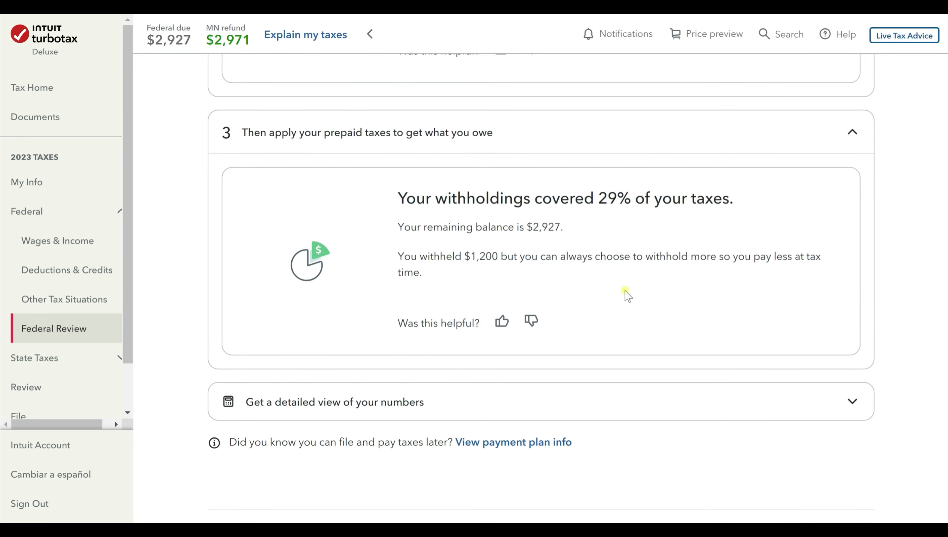
pyautogui.scroll(-2, 853, 336)
# Review the detailed breakdown ($36,200 taxable income, 11.4% rate, $4,127 liability, -$2,927 due), then continue.
pyautogui.click(853, 334)
pyautogui.scroll(-5, 853, 335)
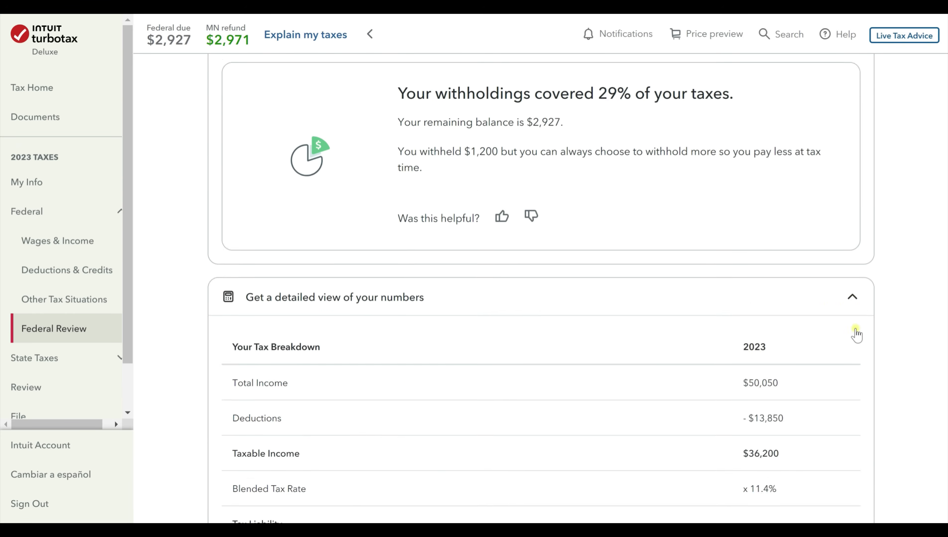
pyautogui.scroll(-2, 852, 333)
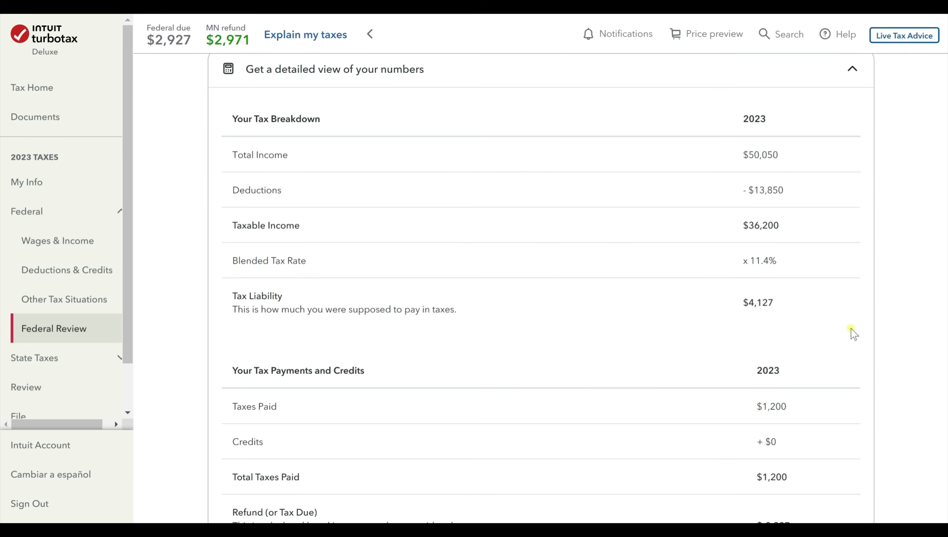
pyautogui.scroll(-6, 756, 243)
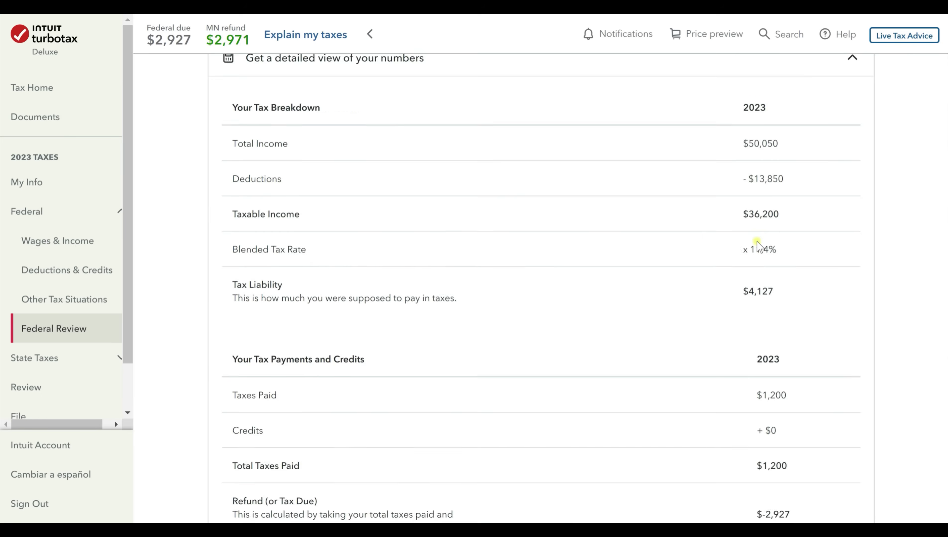
pyautogui.scroll(-4, 757, 242)
pyautogui.scroll(8, 757, 241)
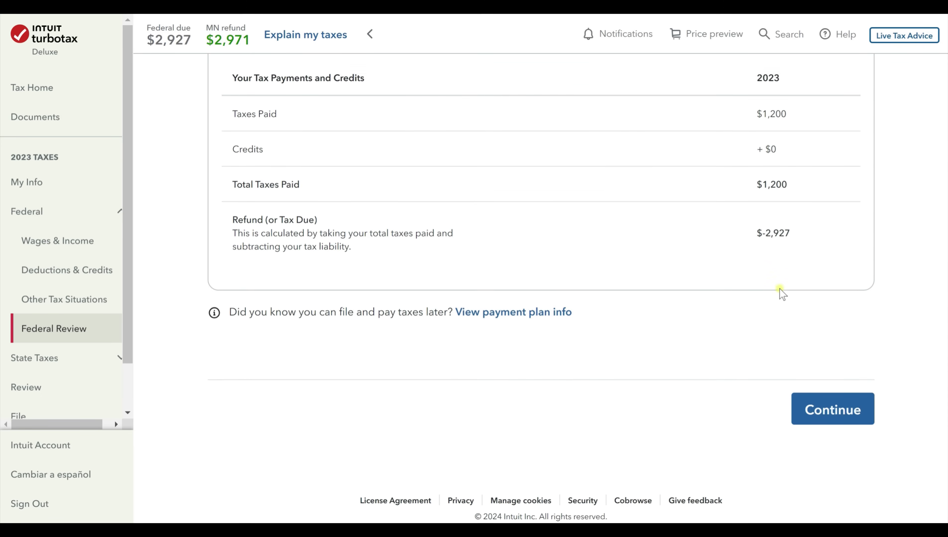
pyautogui.scroll(-4, 764, 189)
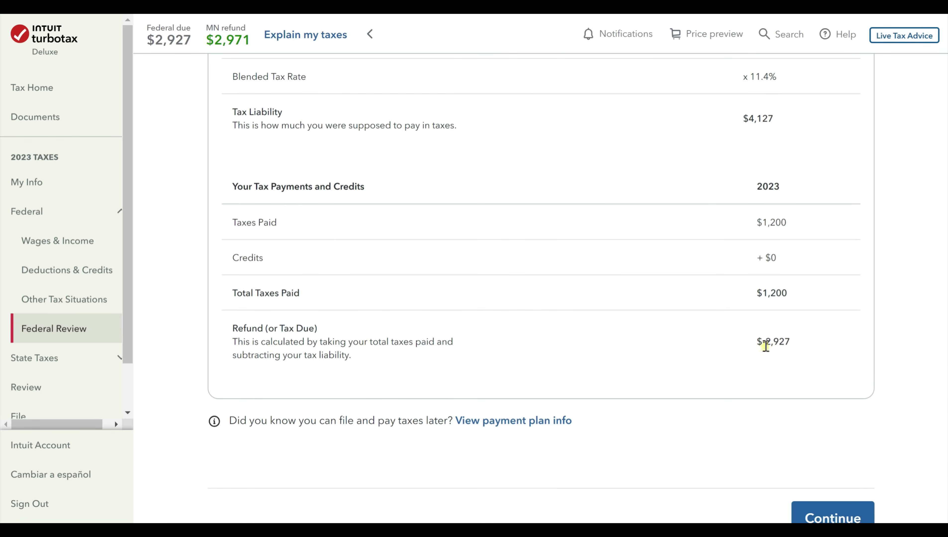
pyautogui.moveTo(765, 342); pyautogui.dragTo(802, 360)
pyautogui.click(725, 365)
pyautogui.scroll(-2, 740, 382)
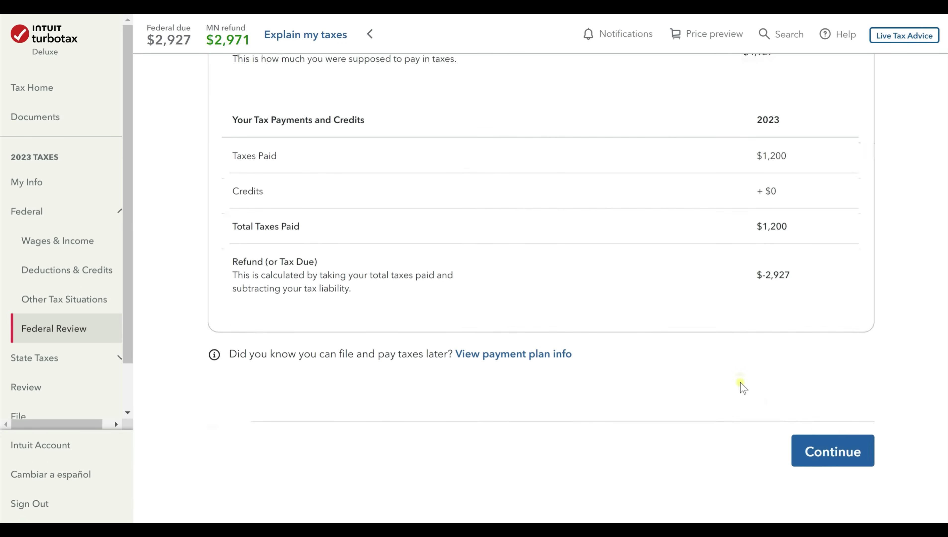
pyautogui.click(843, 456)
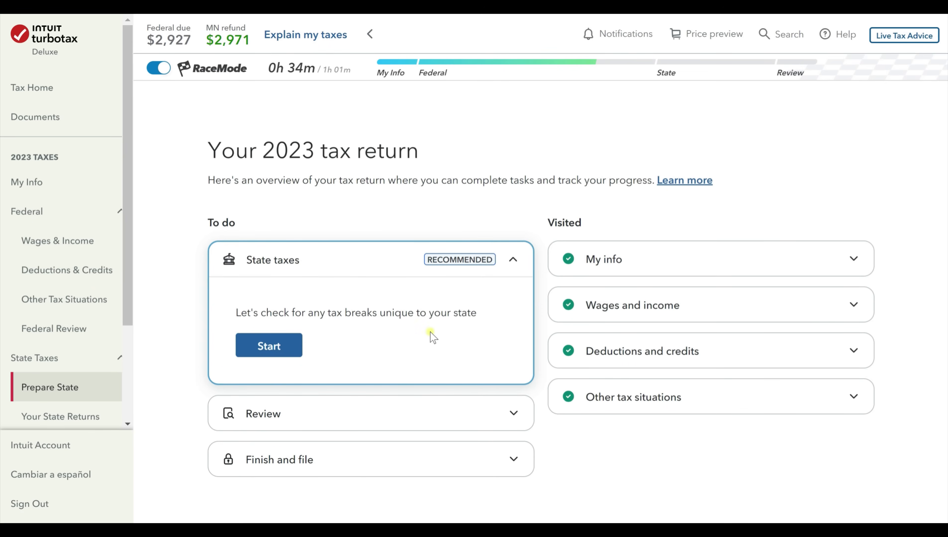
# Expand the Finish and file section and choose File and complete.
pyautogui.scroll(-2, 431, 341)
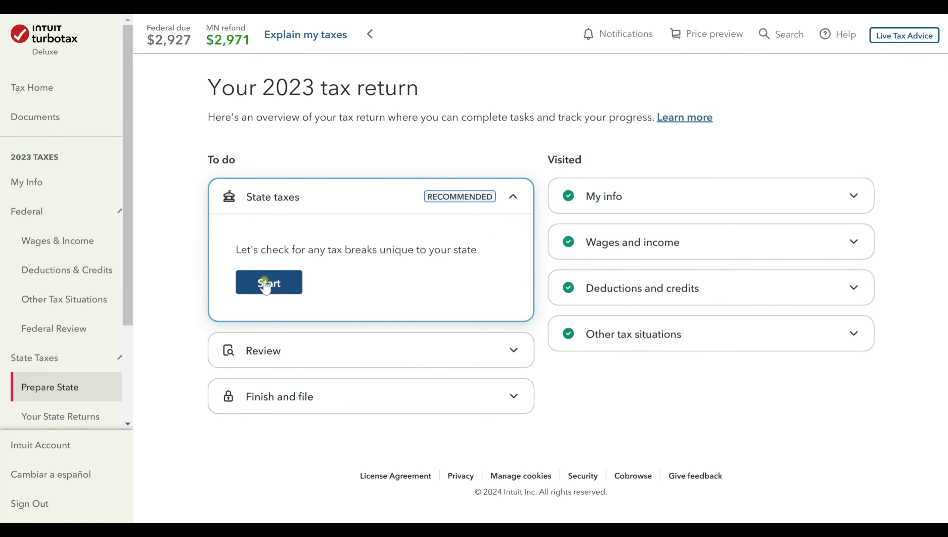
pyautogui.scroll(2, 353, 350)
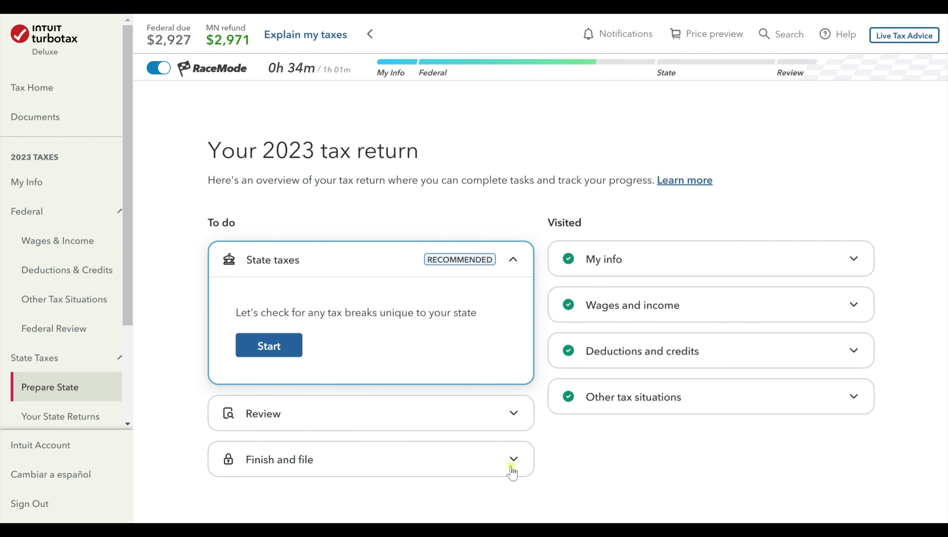
pyautogui.click(512, 471)
pyautogui.scroll(-5, 316, 398)
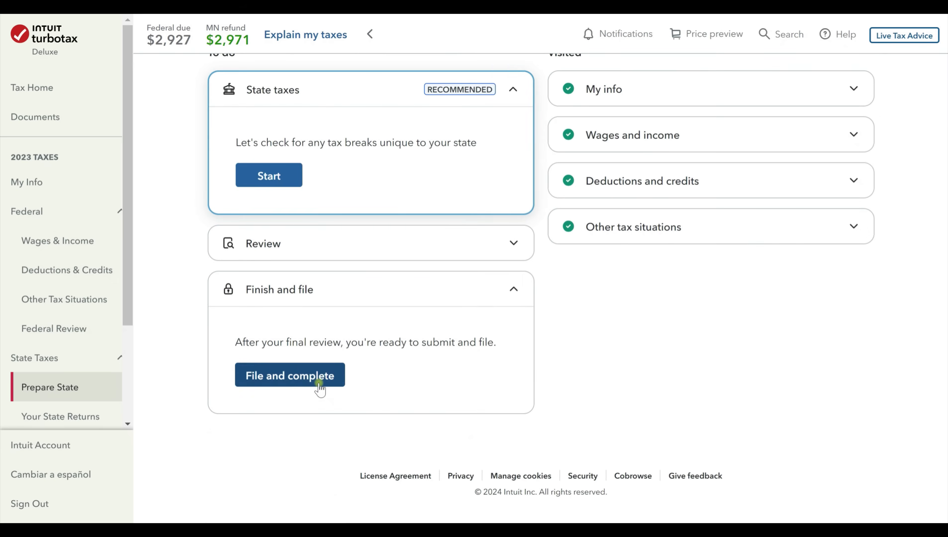
pyautogui.click(319, 384)
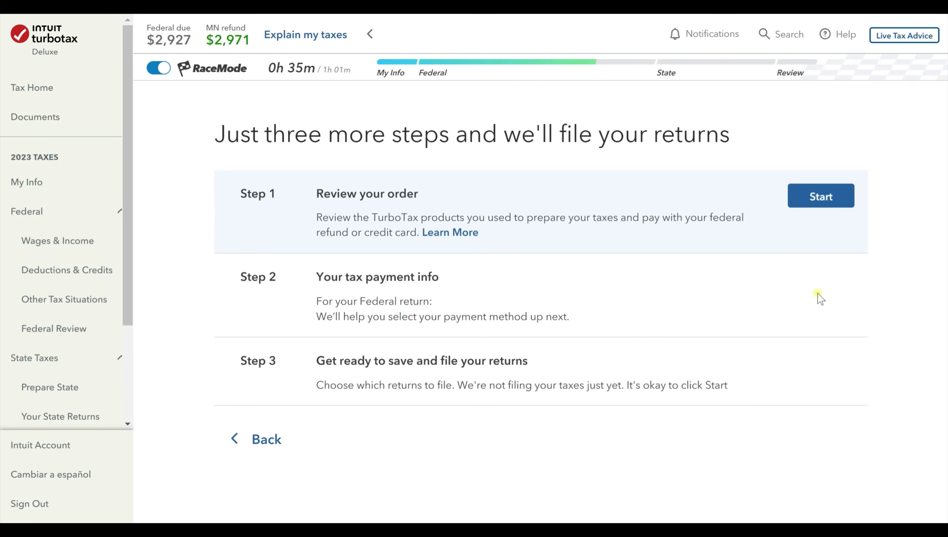
# Start Step 1 to review the TurboTax Deluxe $39 order.
pyautogui.click(827, 197)
pyautogui.click(849, 197)
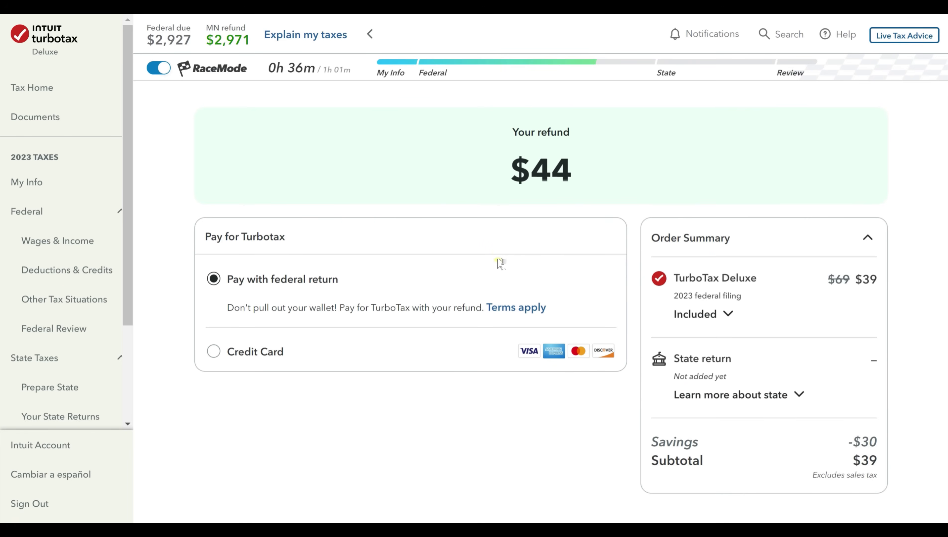
pyautogui.scroll(-2, 499, 262)
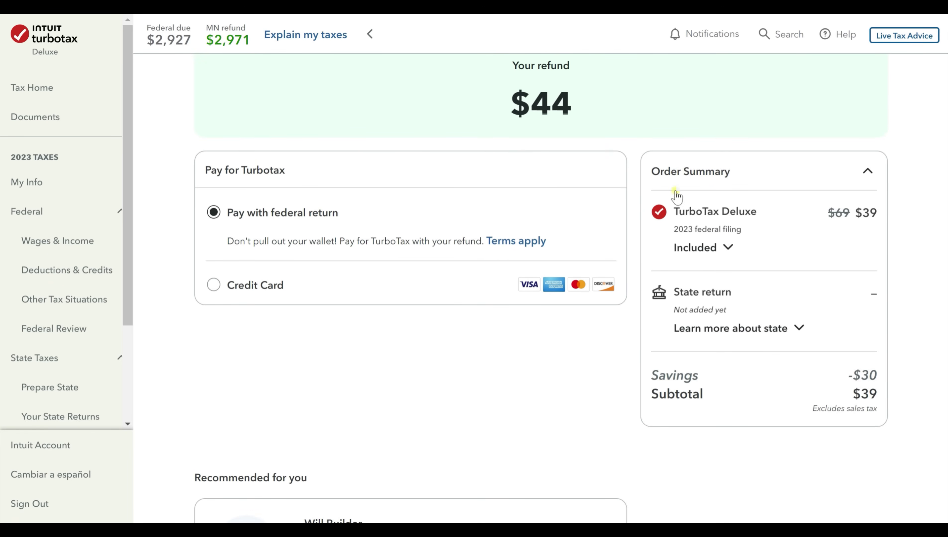
pyautogui.click(714, 263)
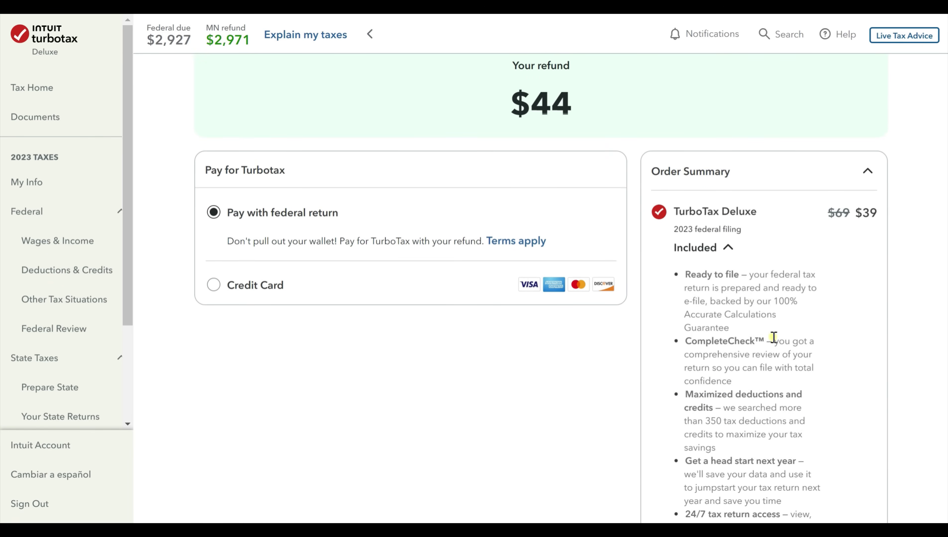
pyautogui.scroll(-5, 691, 260)
pyautogui.scroll(5, 691, 261)
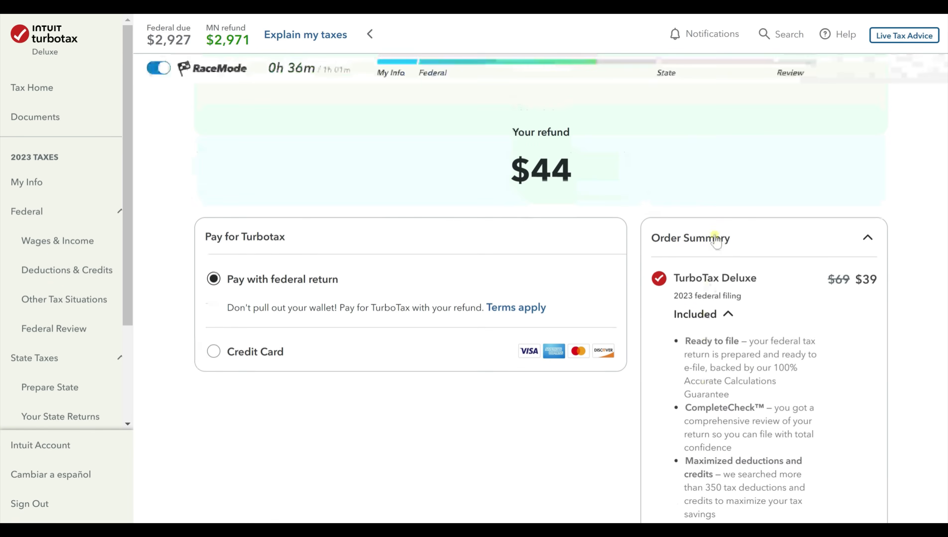
pyautogui.click(728, 313)
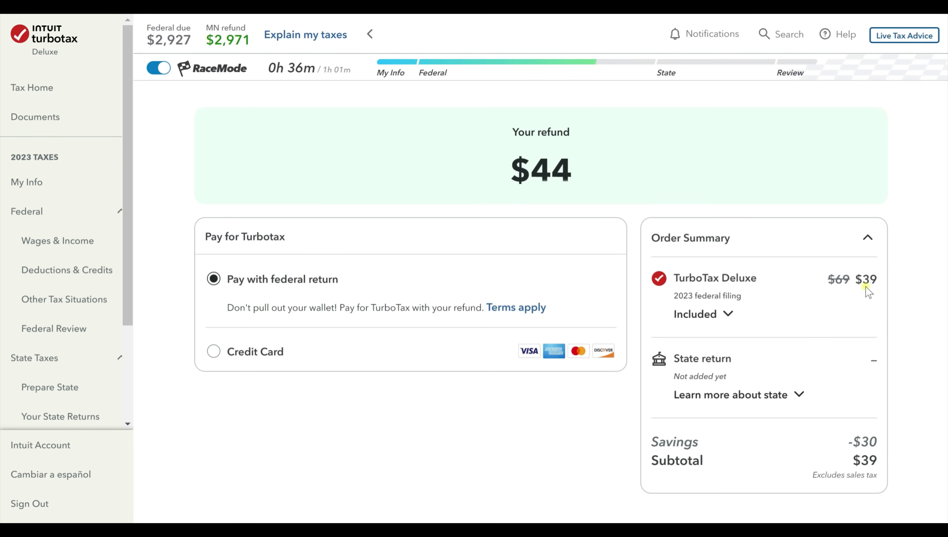
pyautogui.scroll(-2, 865, 301)
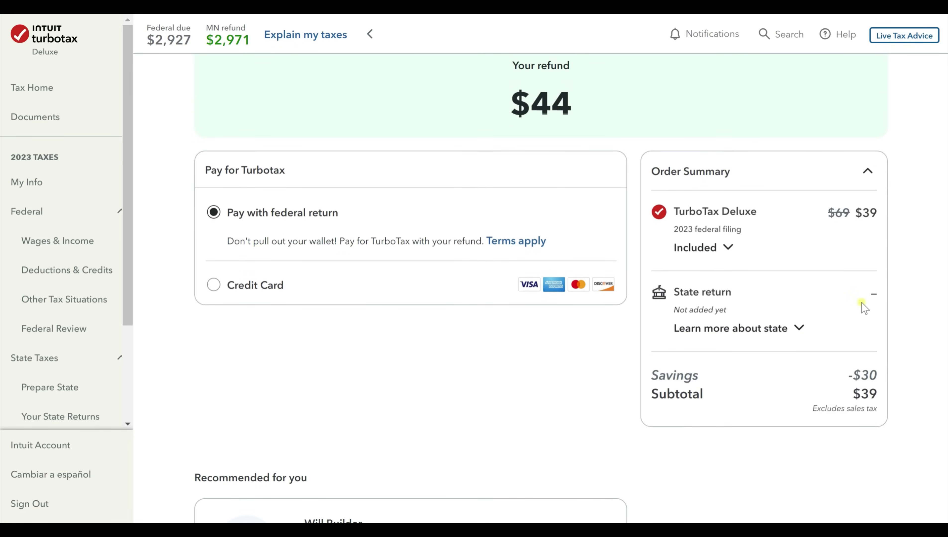
pyautogui.click(800, 327)
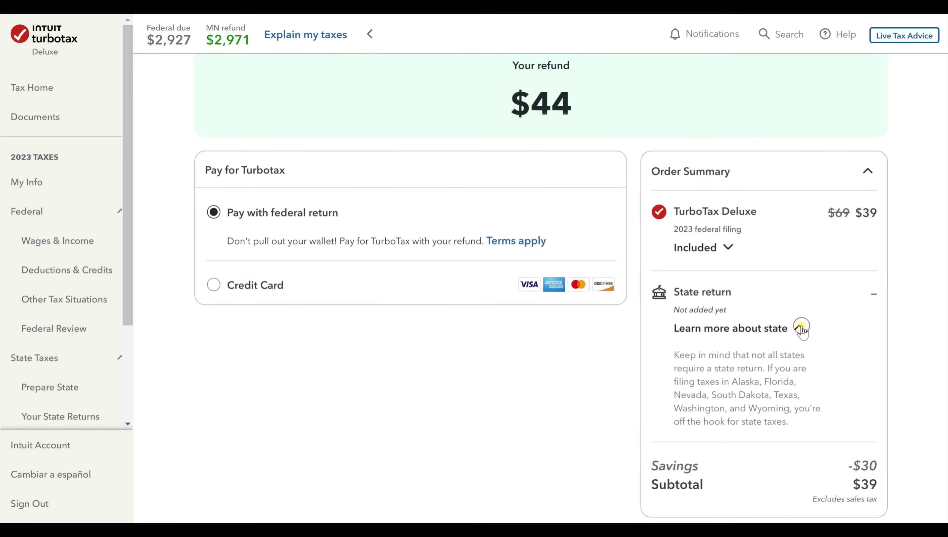
pyautogui.click(800, 327)
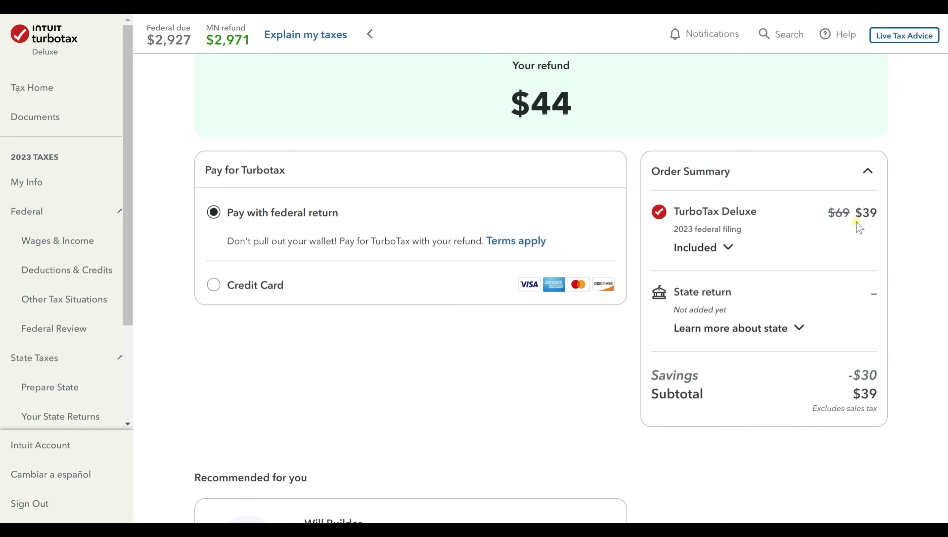
pyautogui.scroll(2, 302, 297)
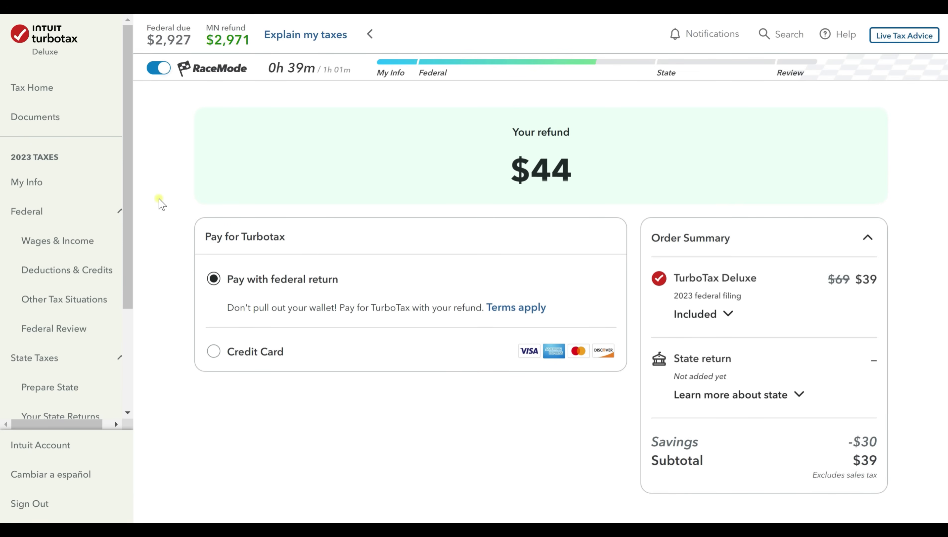
# Select Credit Card as the payment method for TurboTax.
pyautogui.click(244, 353)
pyautogui.scroll(-15, 308, 366)
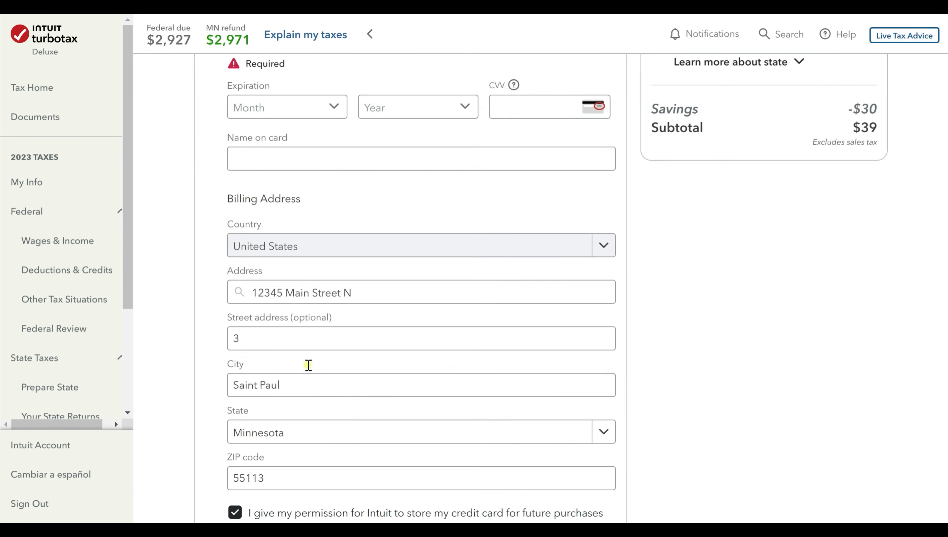
pyautogui.scroll(12, 743, 398)
pyautogui.scroll(3, 731, 388)
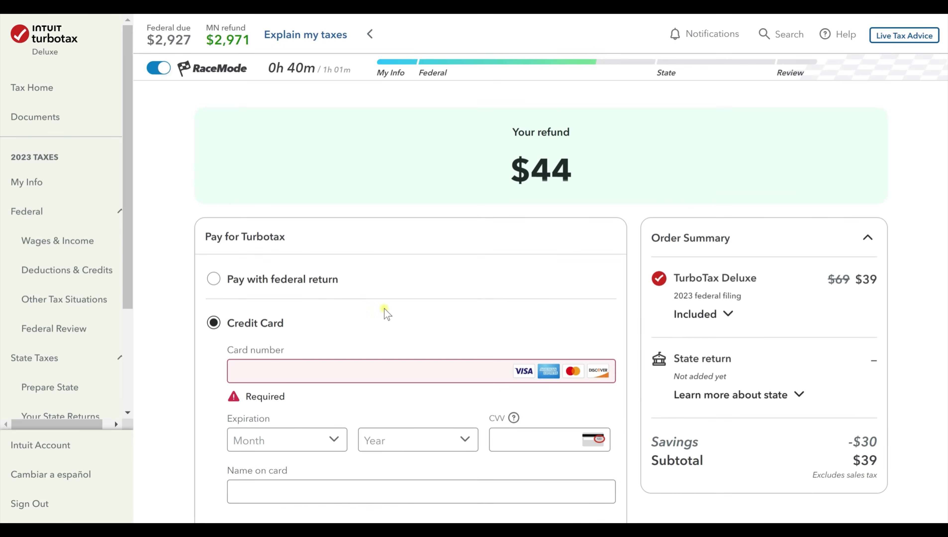